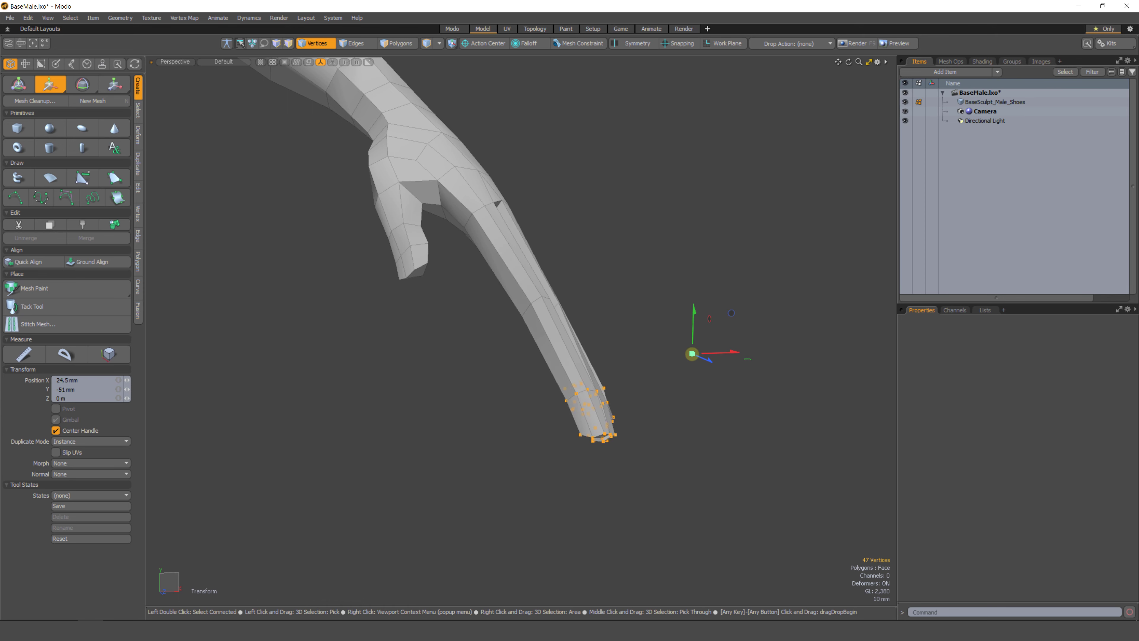
Switch to edge selection mode and zoom out to view the whole character.
key(space)
key(shift+Down)
key(w)
alt+drag(636, 423, 623, 395)
drag(653, 336, 540, 423)
key(space)
key(space)
alt+drag(451, 379, 530, 376)
mouse_move(530, 377)
ctrl+alt+mouse_down()
mouse_move(506, 334)
mouse_move(549, 373)
ctrl+alt+mouse_up()
ctrl+alt+drag(516, 410, 532, 390)
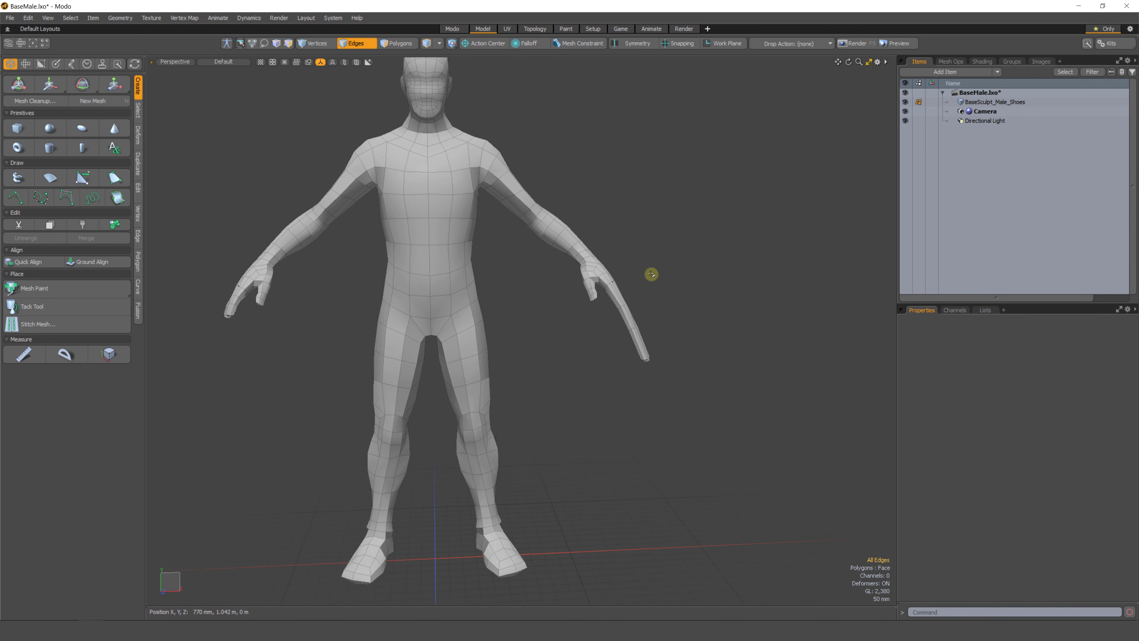
Try selecting the edges of the left hand, then clear the selection.
alt+drag(600, 397, 382, 351)
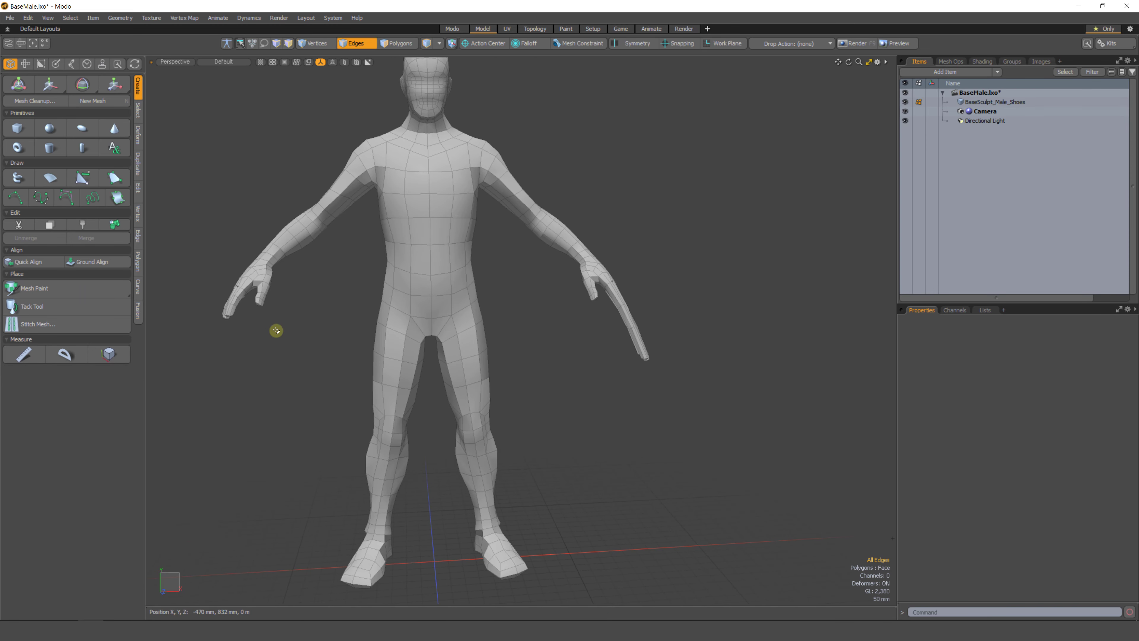
right_drag(305, 280, 271, 355)
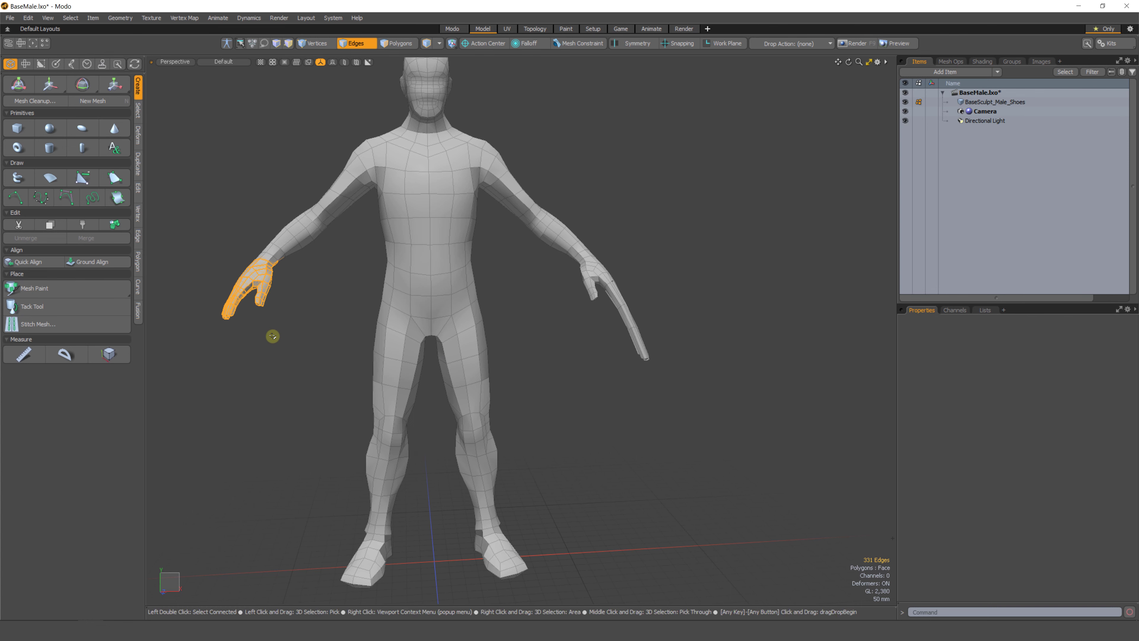
click(316, 356)
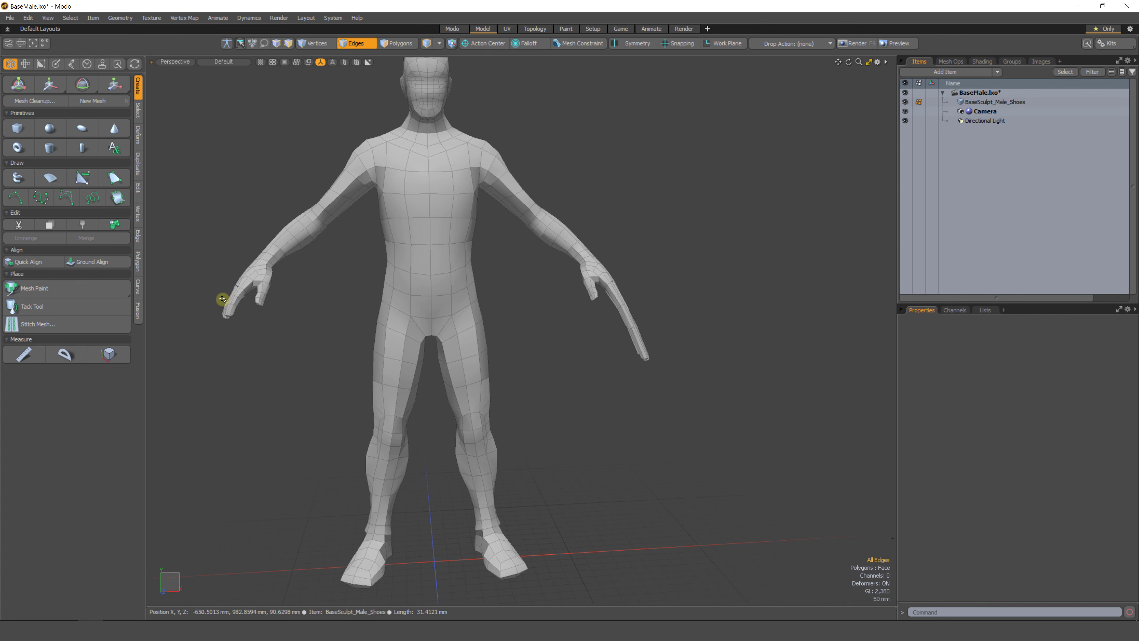
mouse_move(223, 297)
right_down()
mouse_move(178, 318)
mouse_move(254, 356)
right_up()
click(245, 369)
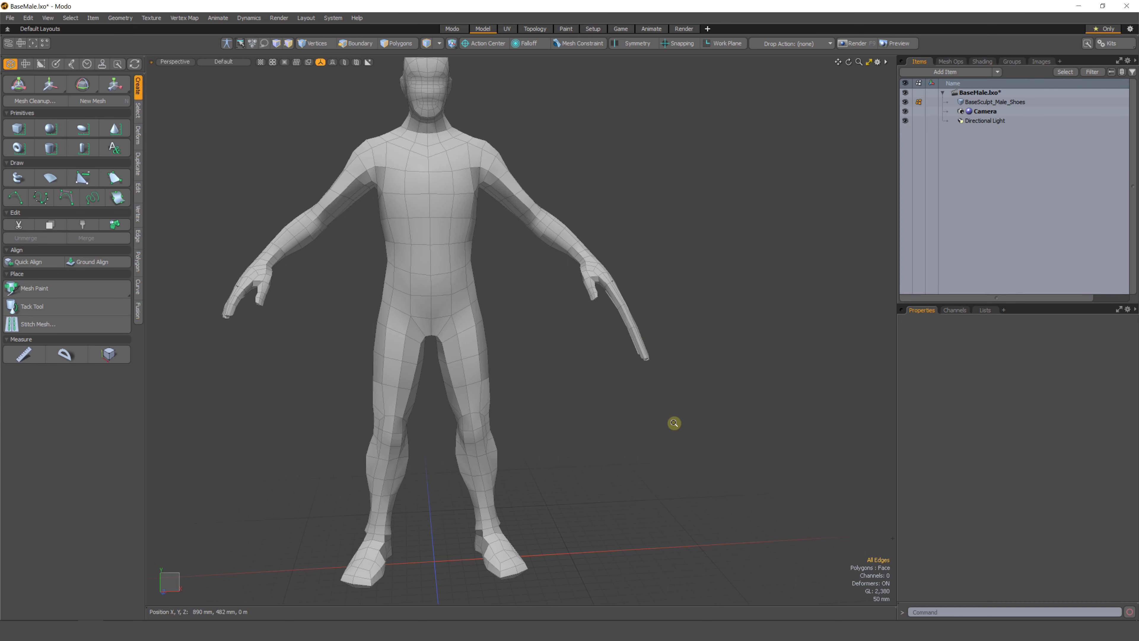
Frame the model, enable X symmetry and open the Symmetry popover.
key(a)
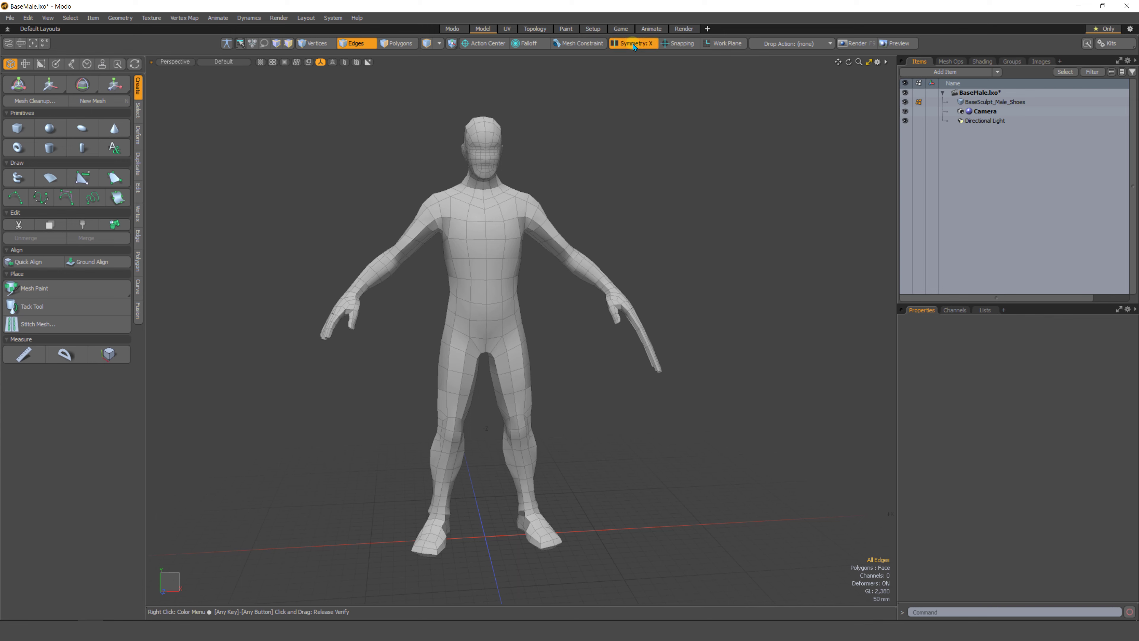
click(639, 51)
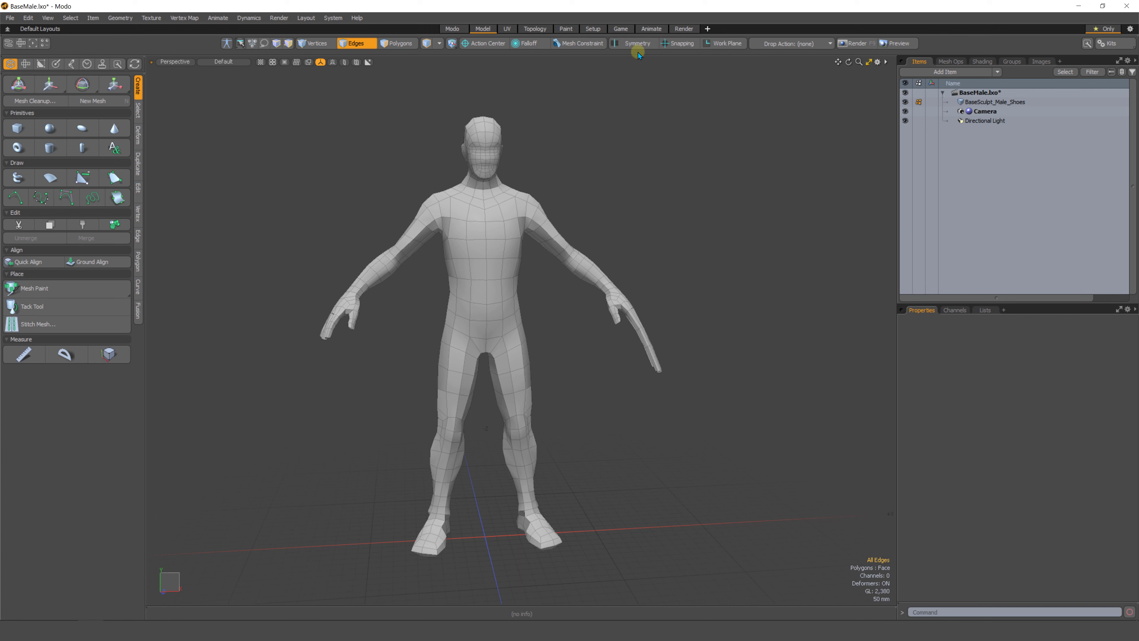
key(ctrl)
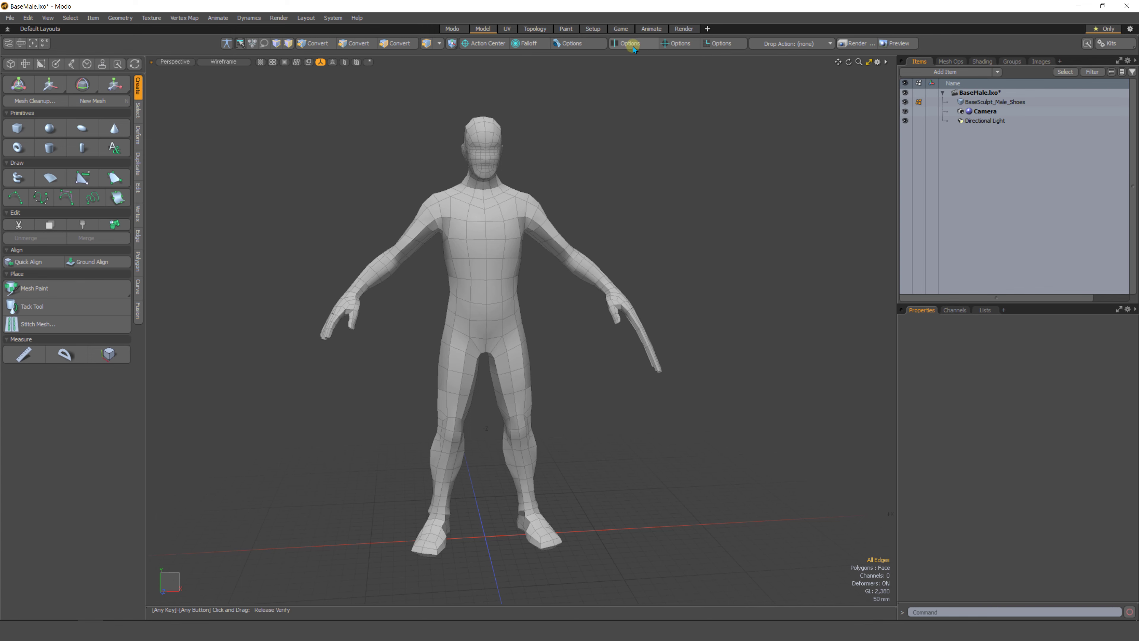
ctrl+click(638, 46)
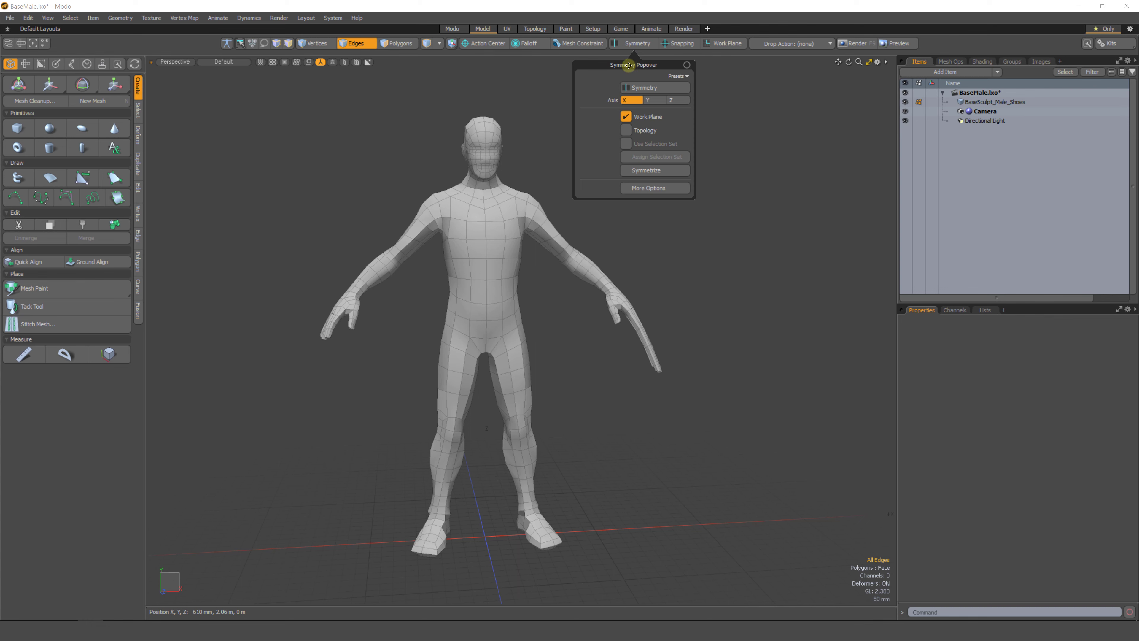
drag(631, 65, 715, 140)
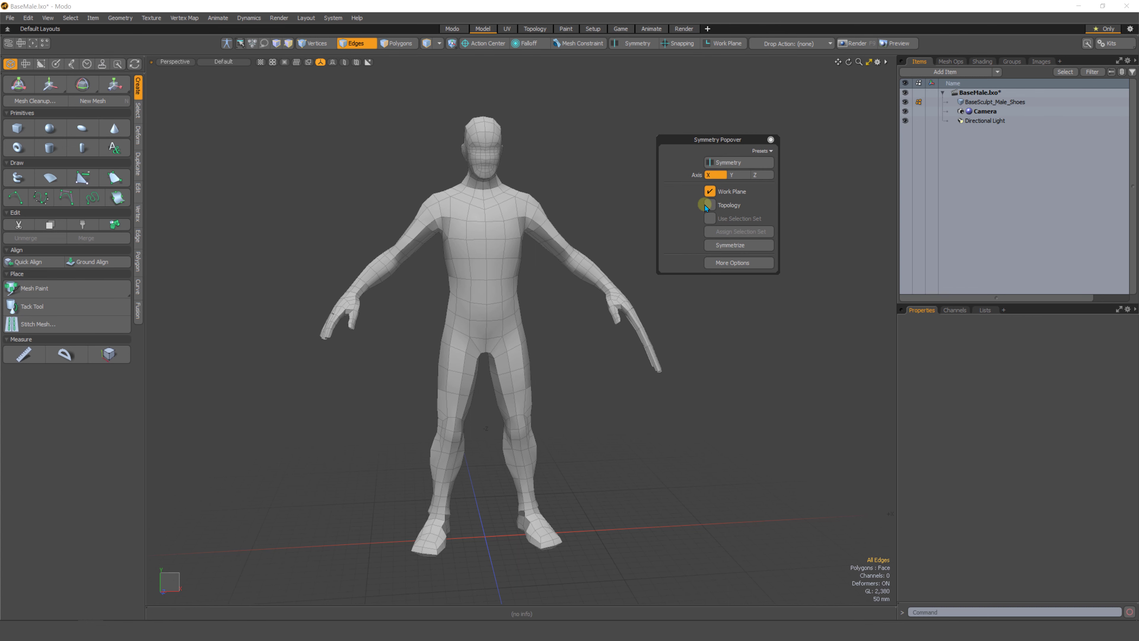
click(719, 164)
click(719, 164)
click(719, 166)
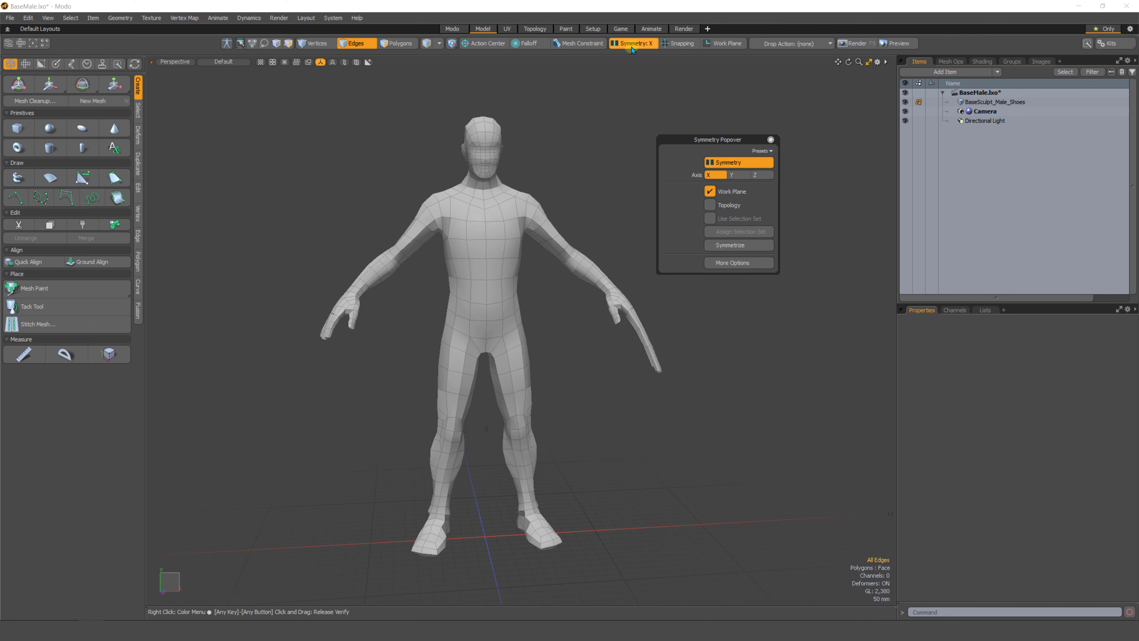
click(718, 162)
click(719, 162)
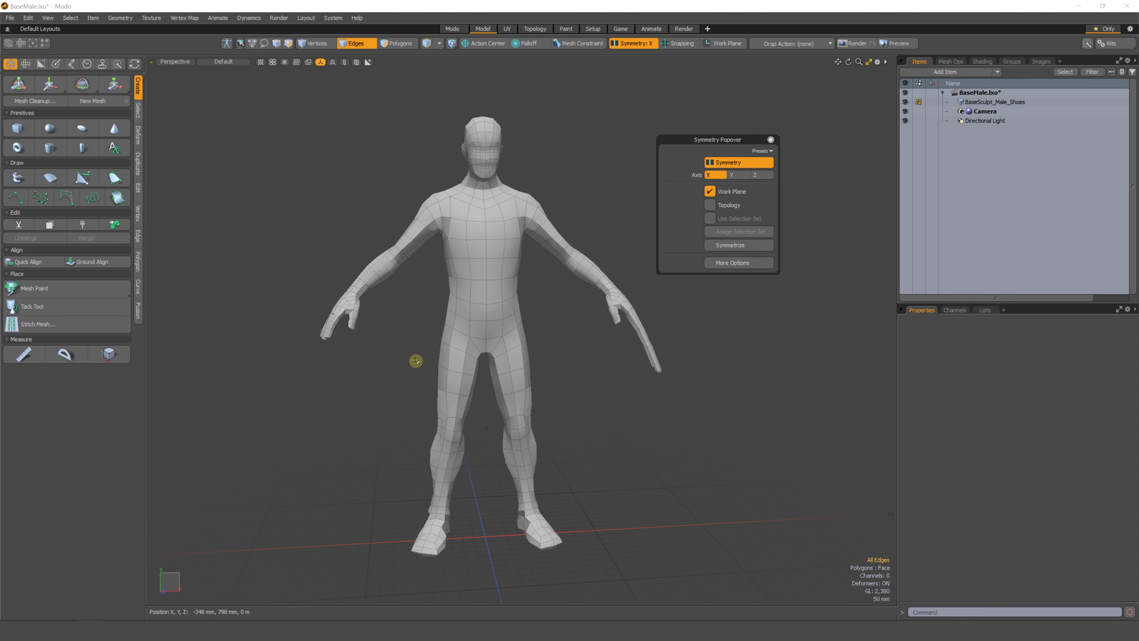
Cycle the symmetry axis through Y and Z and back to X.
click(738, 176)
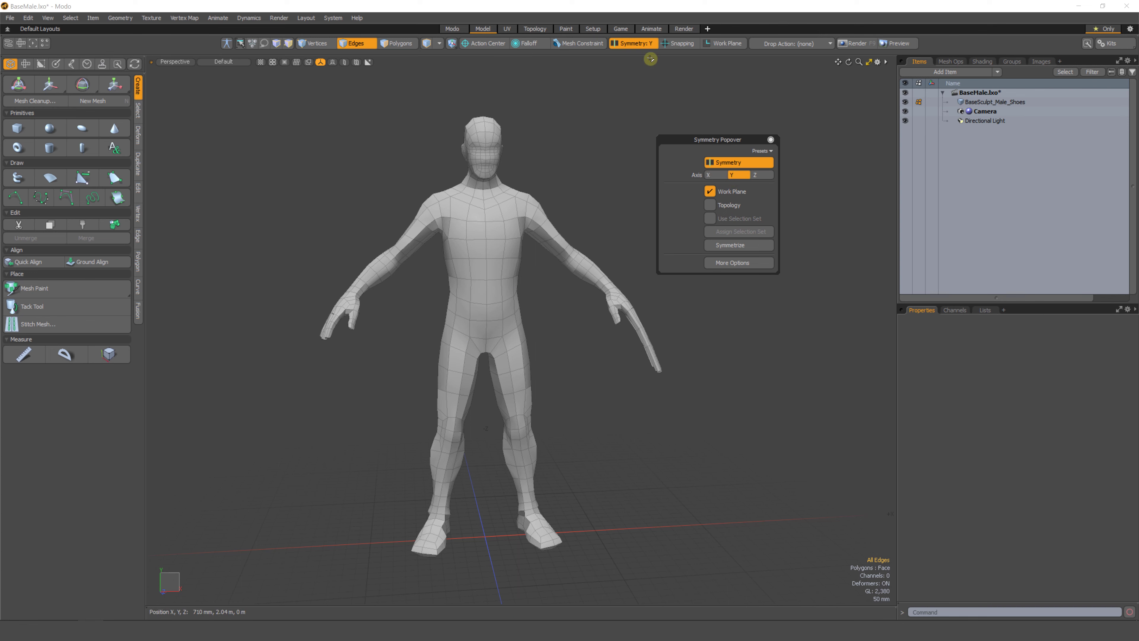
click(759, 175)
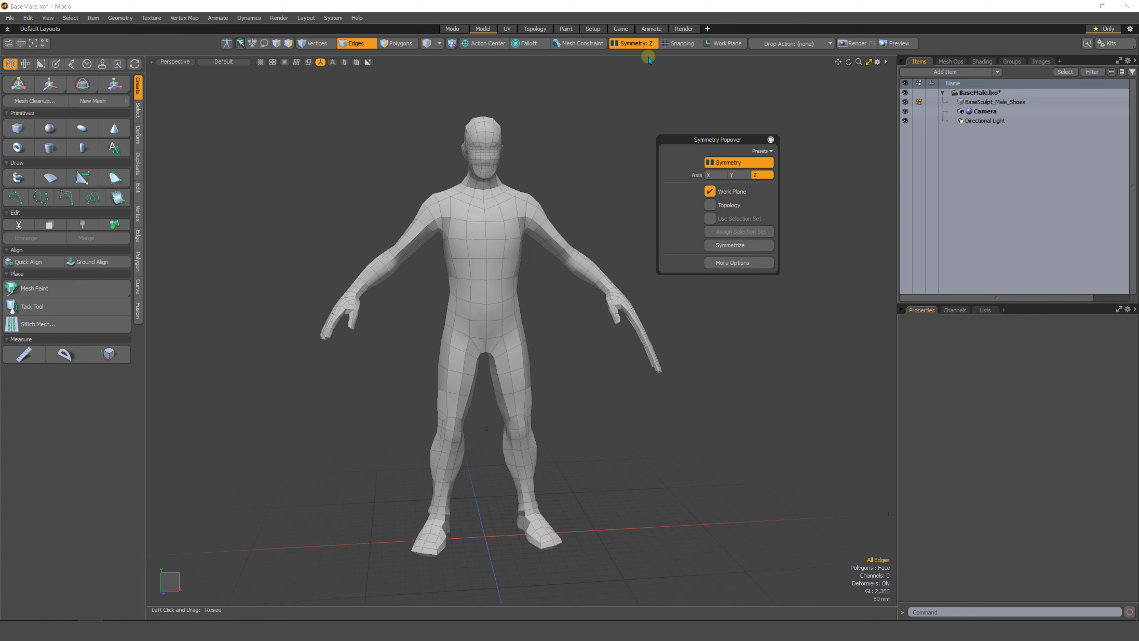
click(715, 177)
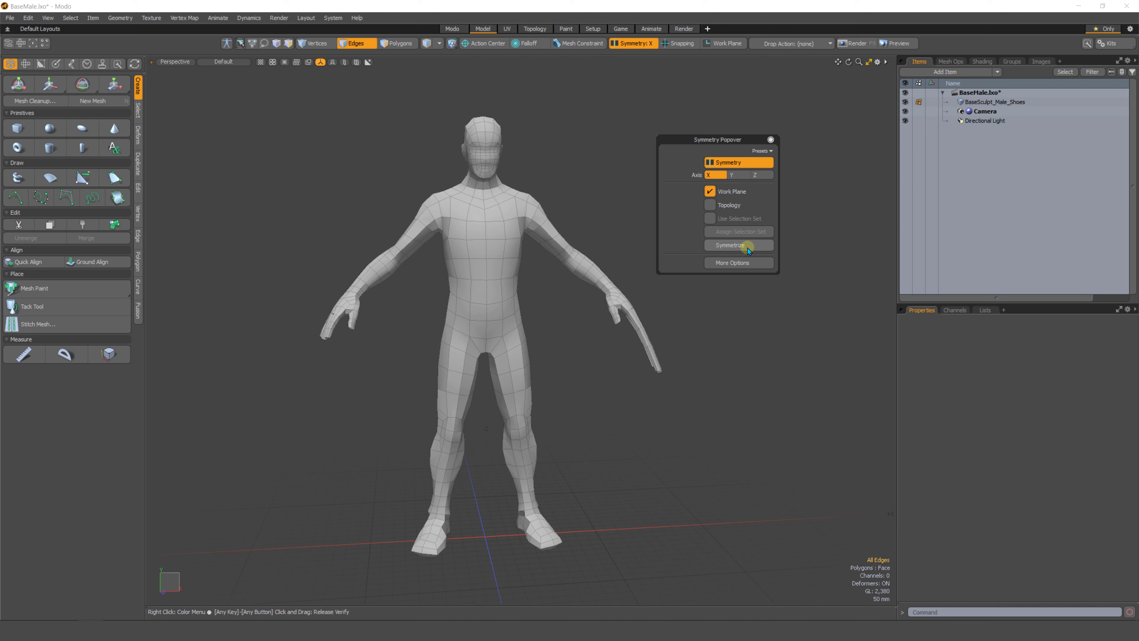
click(739, 247)
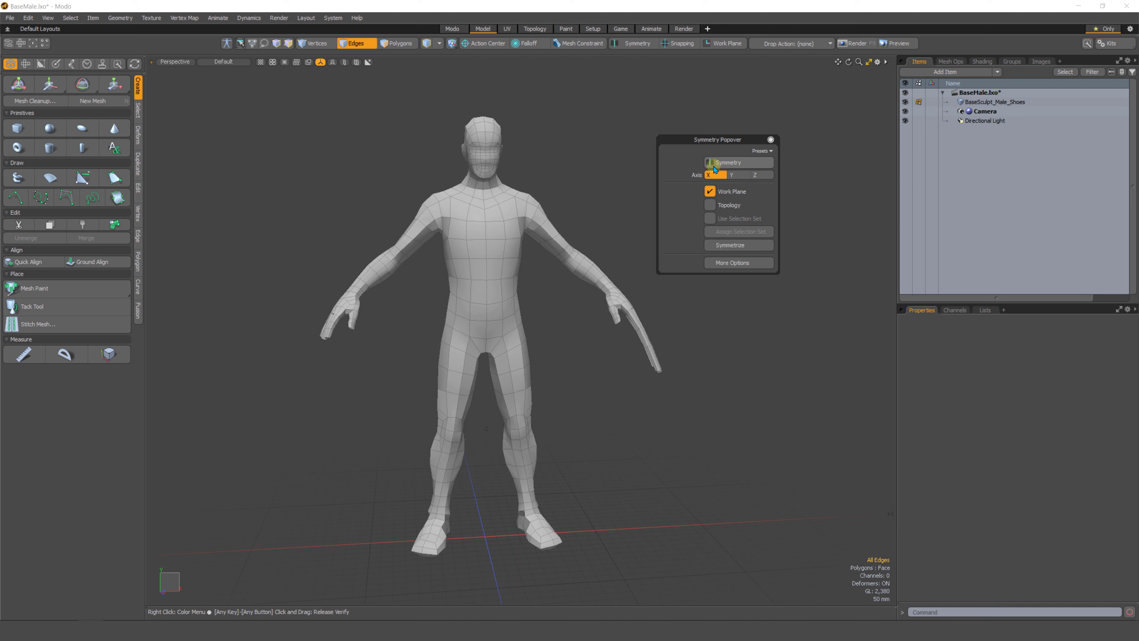
Try to symmetrize the vertices to positive while symmetry is off, dismissing the prompt.
click(732, 247)
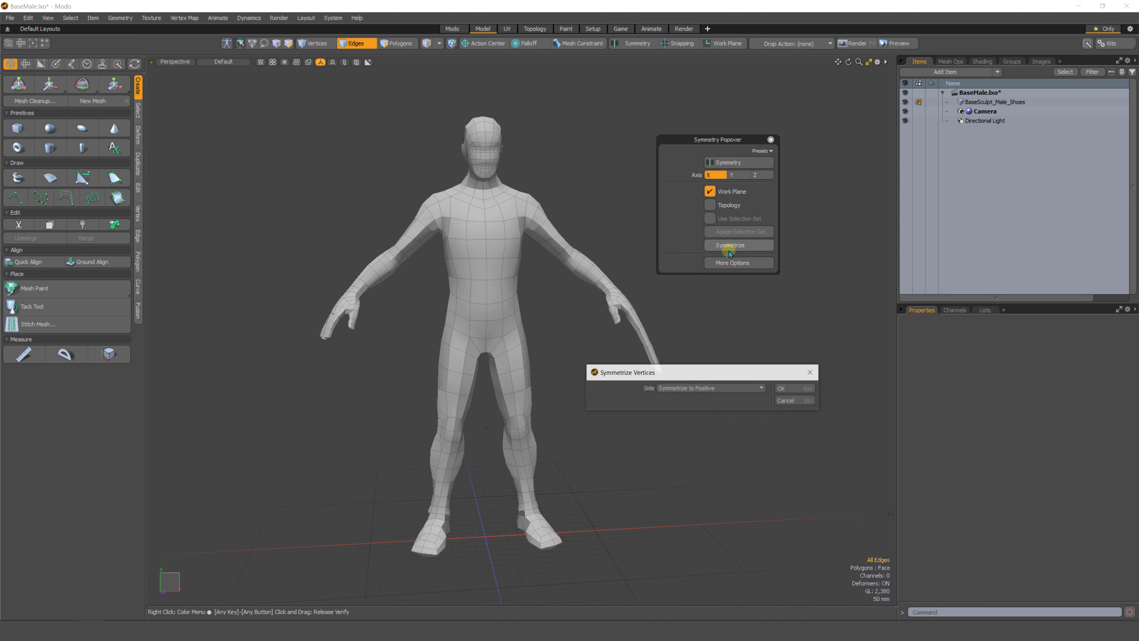
drag(637, 349, 608, 341)
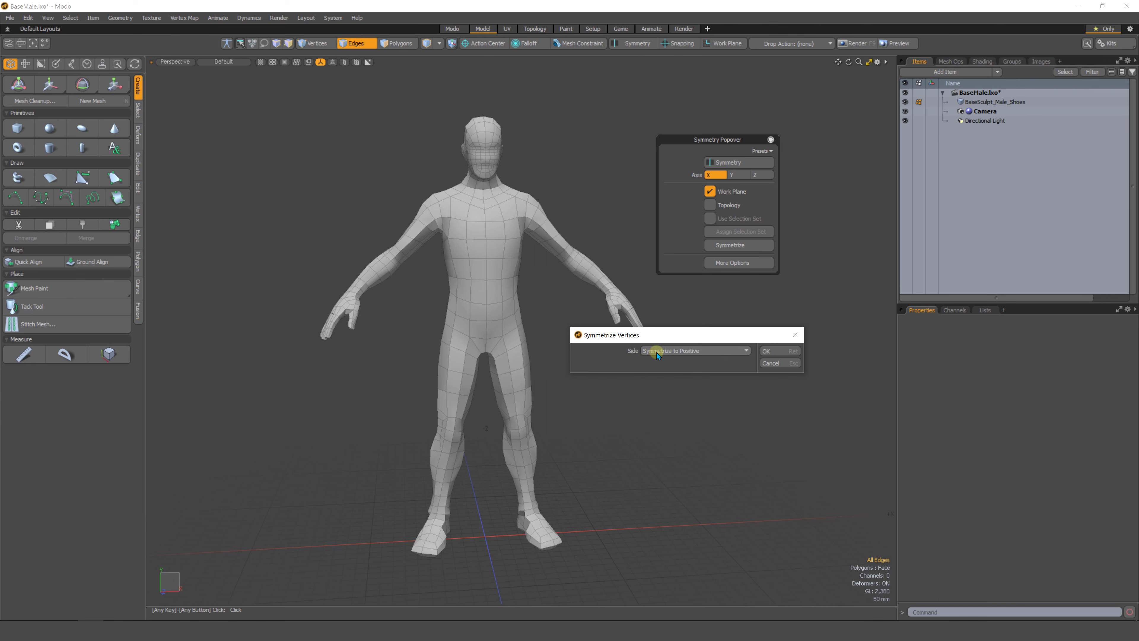
click(696, 353)
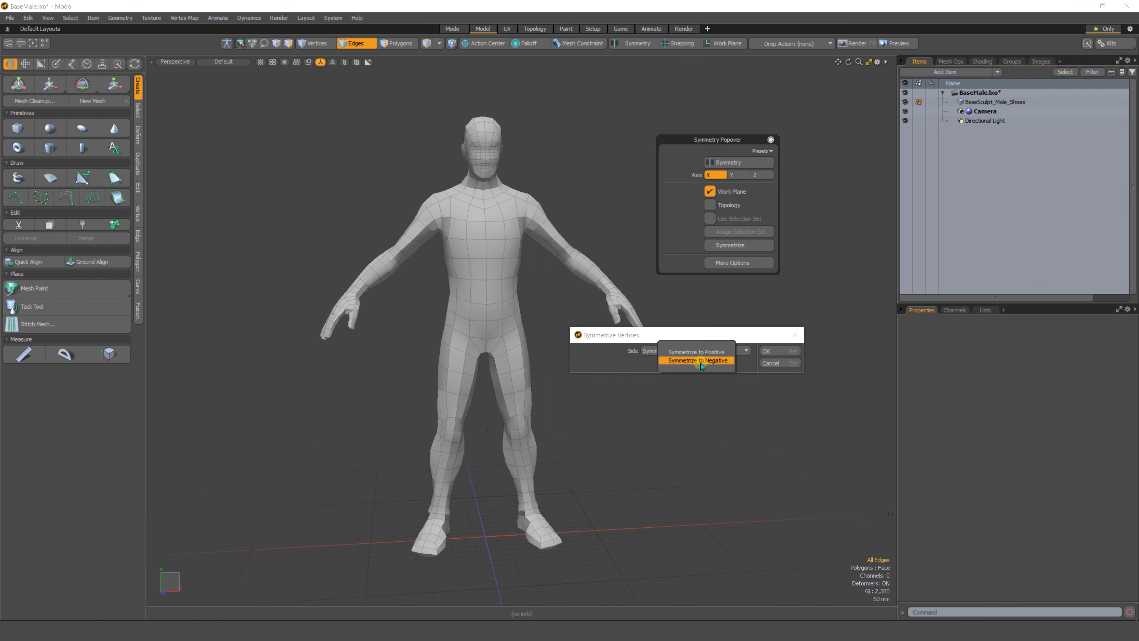
click(702, 353)
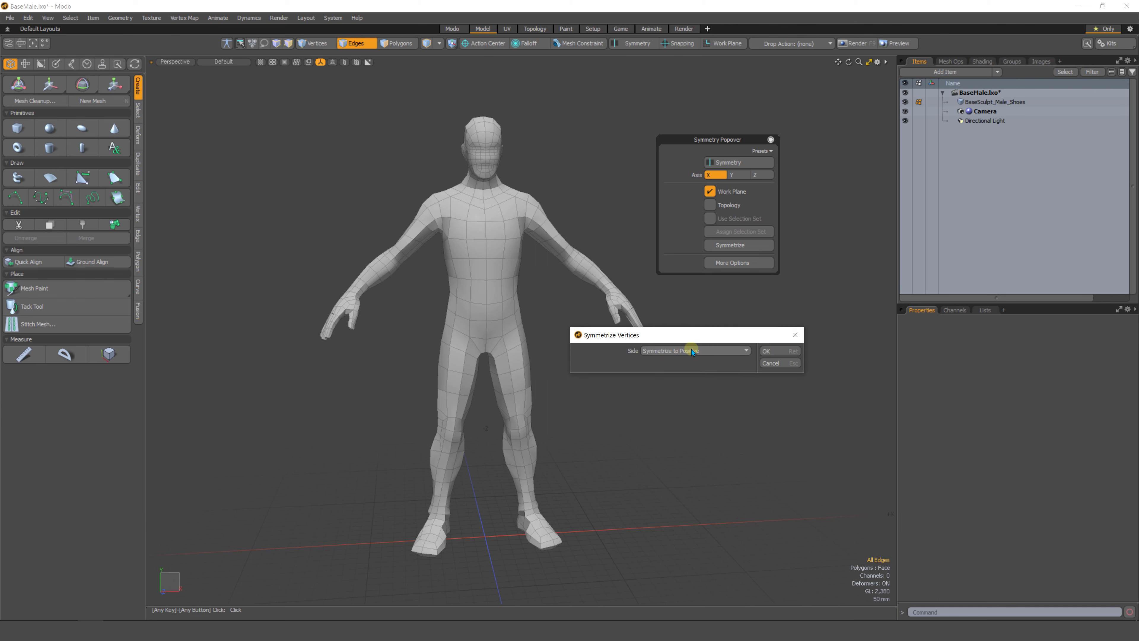
click(768, 352)
drag(647, 337, 614, 359)
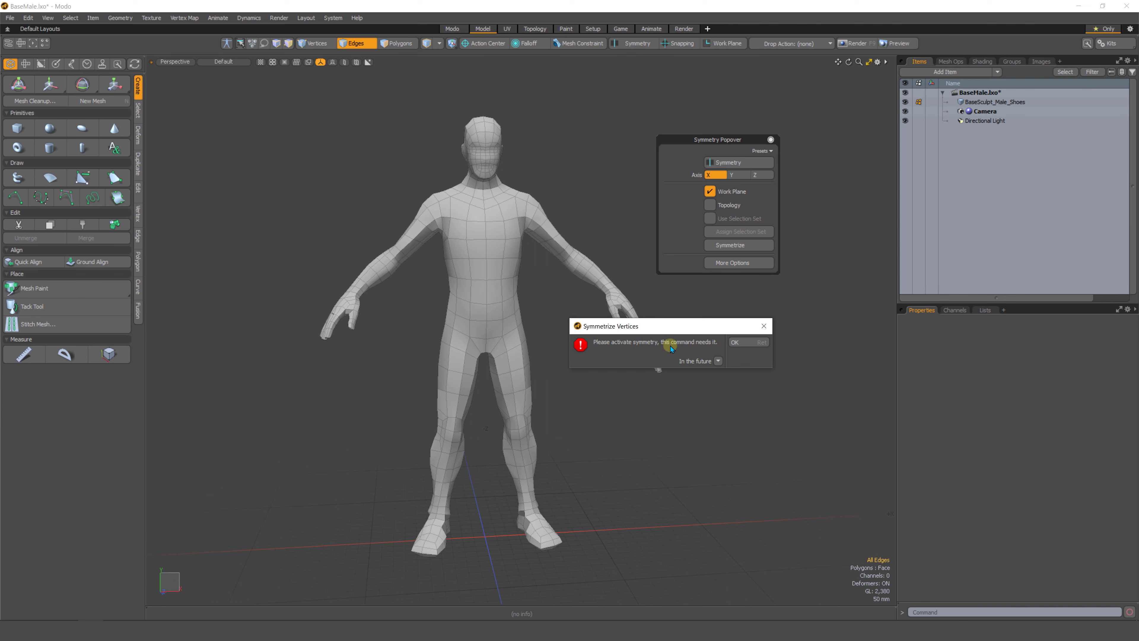
click(736, 343)
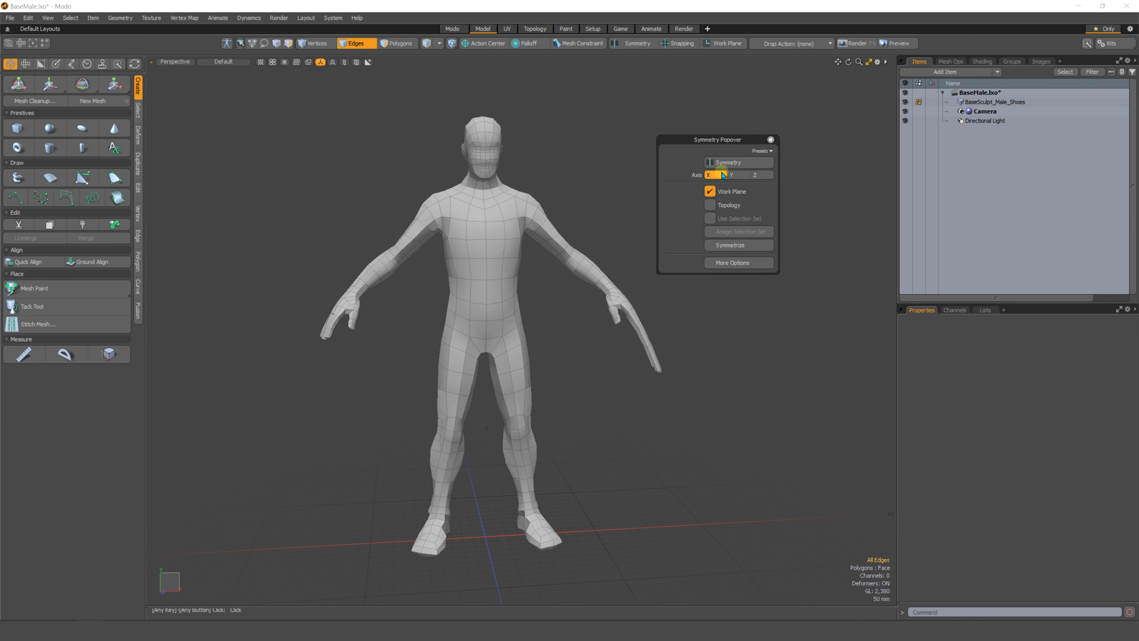
Re-enable symmetry, symmetrize the vertices to positive, and undo the result.
click(728, 164)
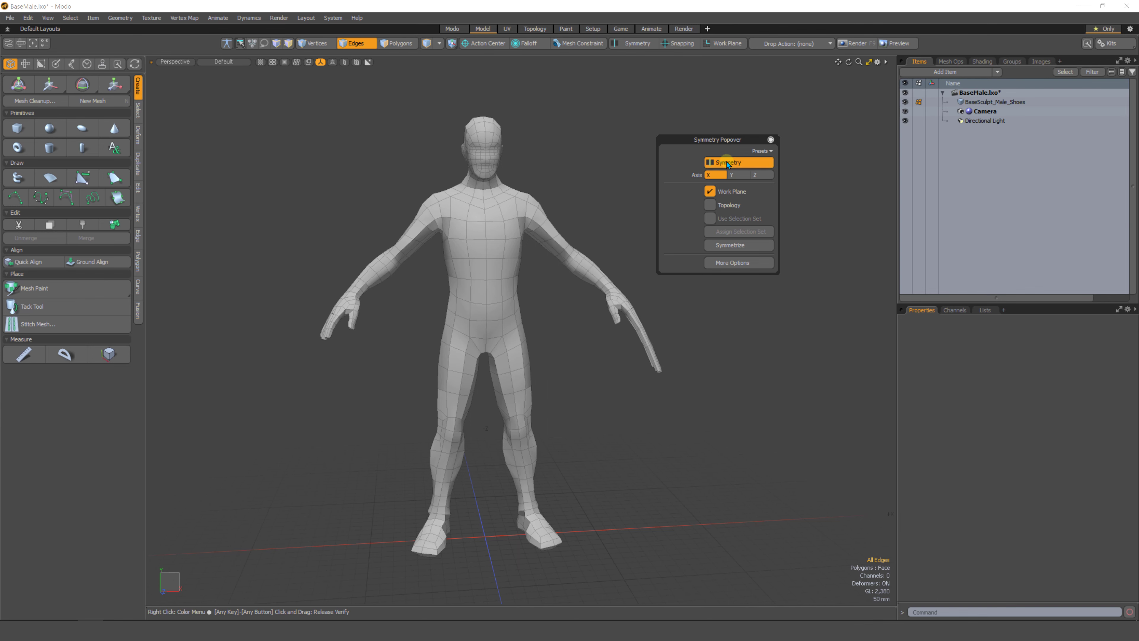
click(729, 246)
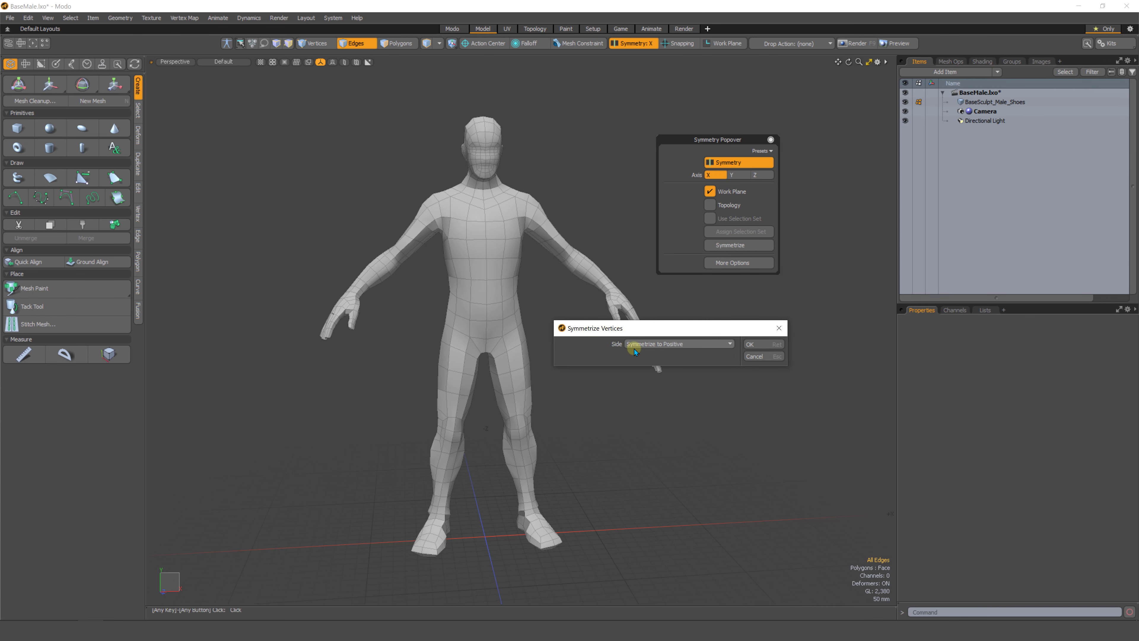
drag(732, 335, 825, 287)
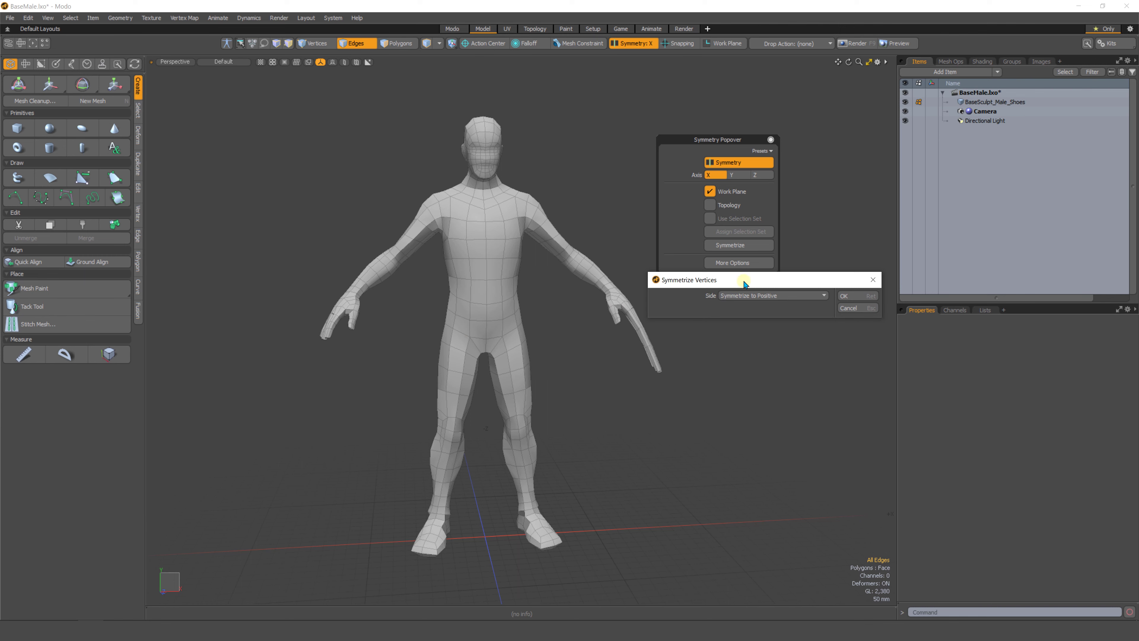
drag(744, 284, 736, 280)
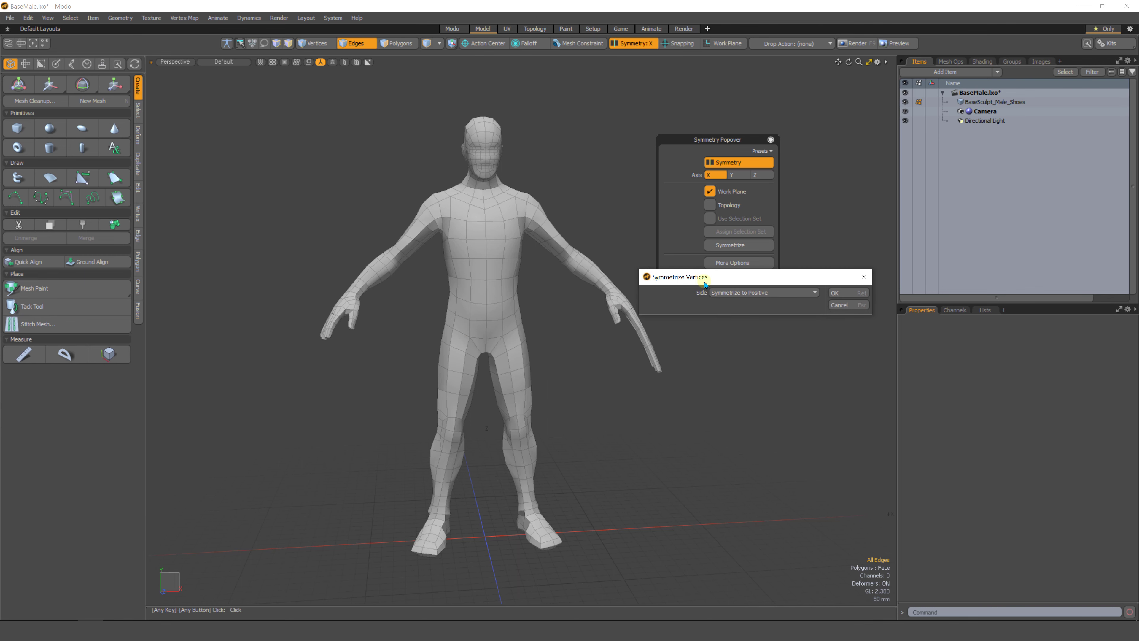
click(835, 293)
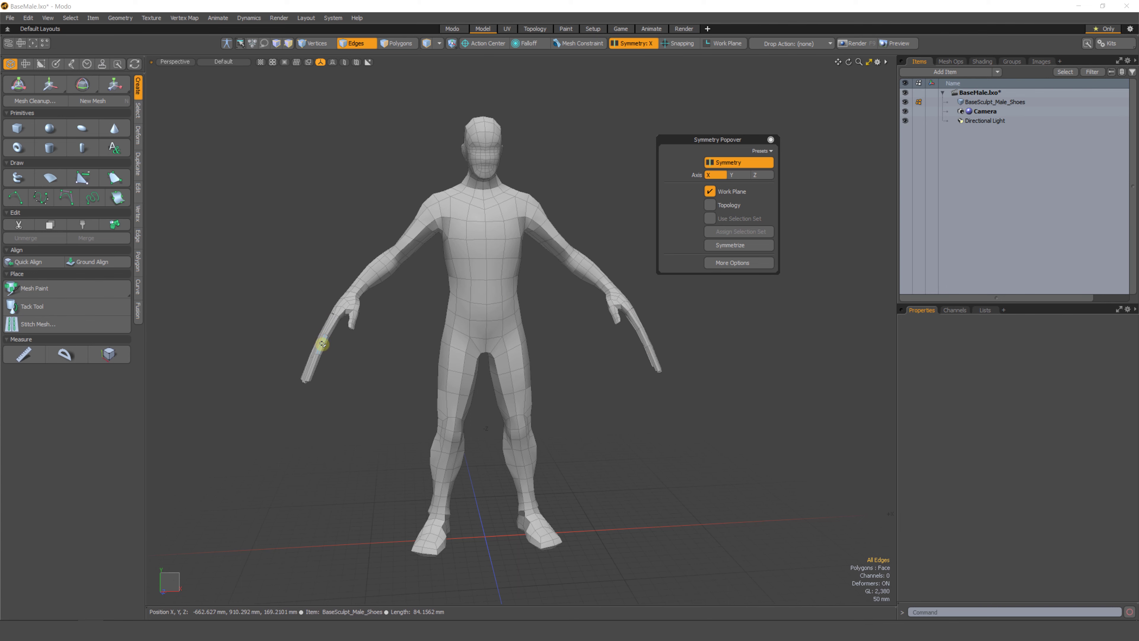
click(759, 390)
key(ctrl+z)
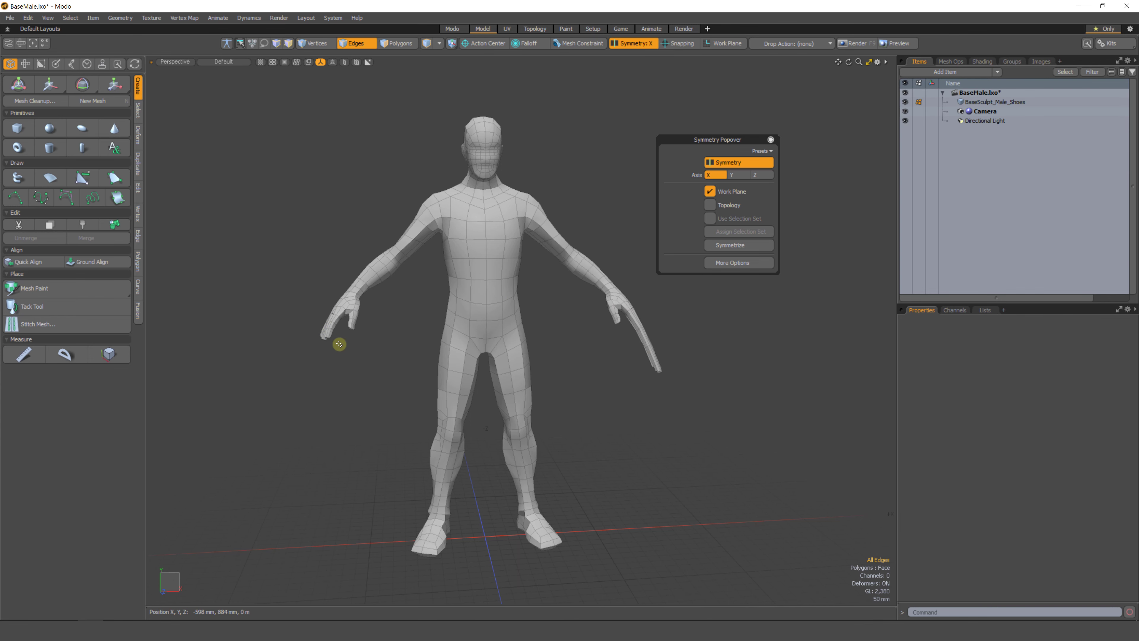
Symmetrize the mesh vertices along X using Symmetrize to Negative.
click(733, 247)
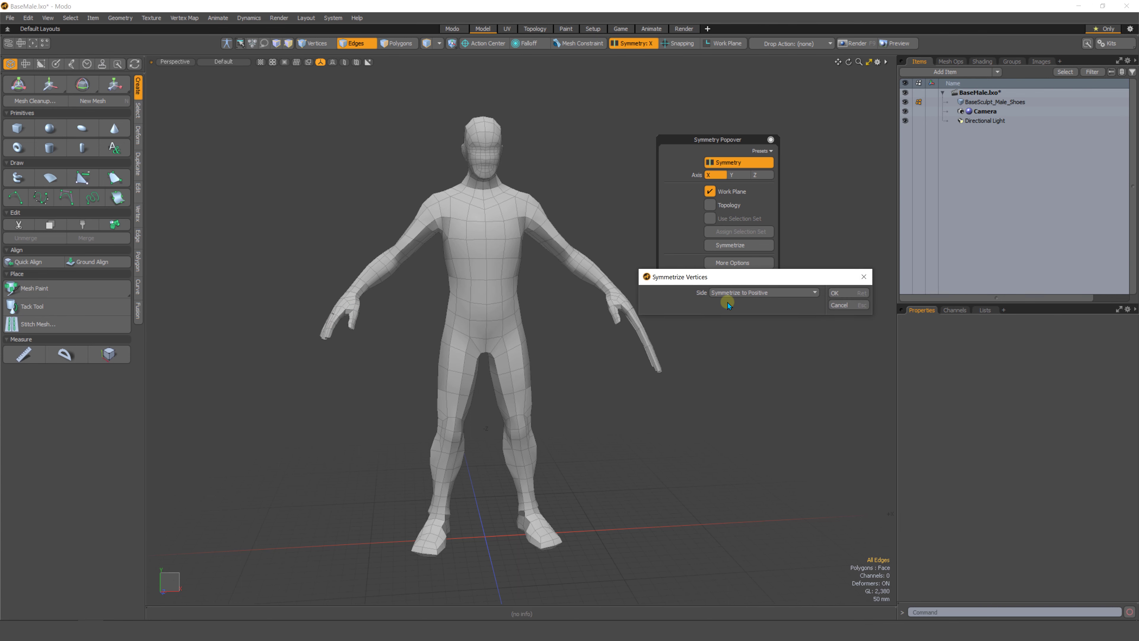
click(753, 295)
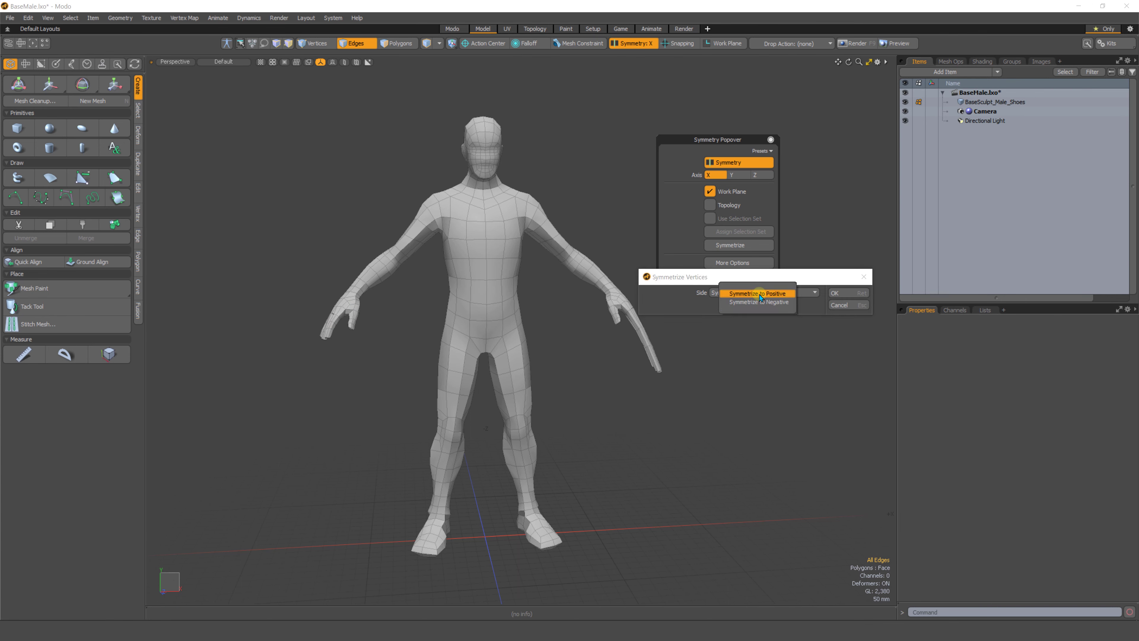
click(764, 305)
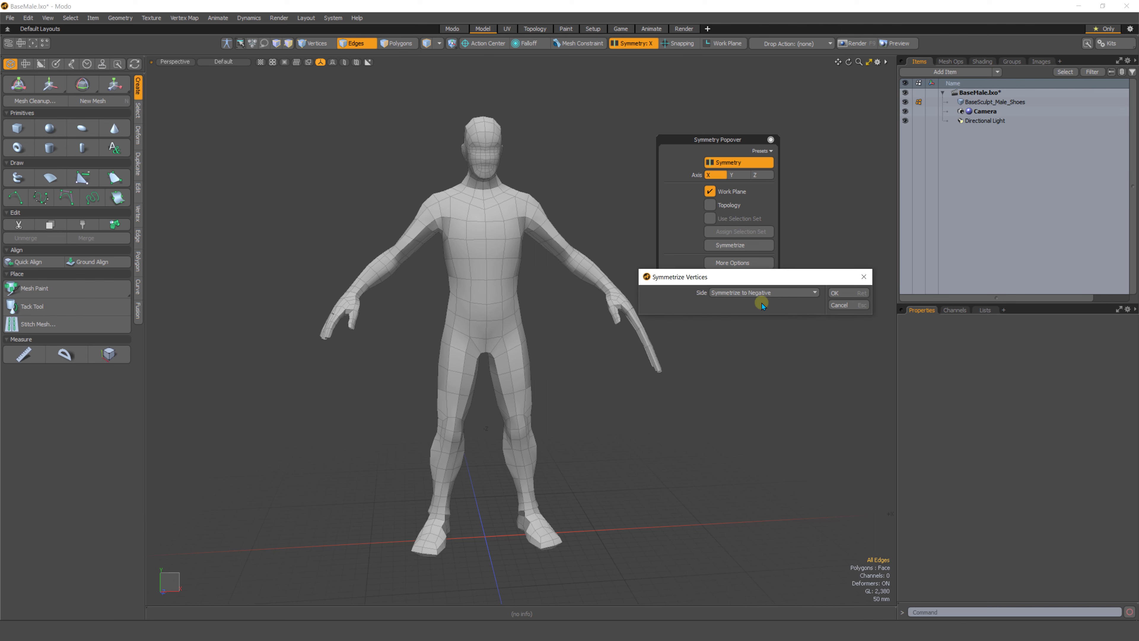
click(836, 293)
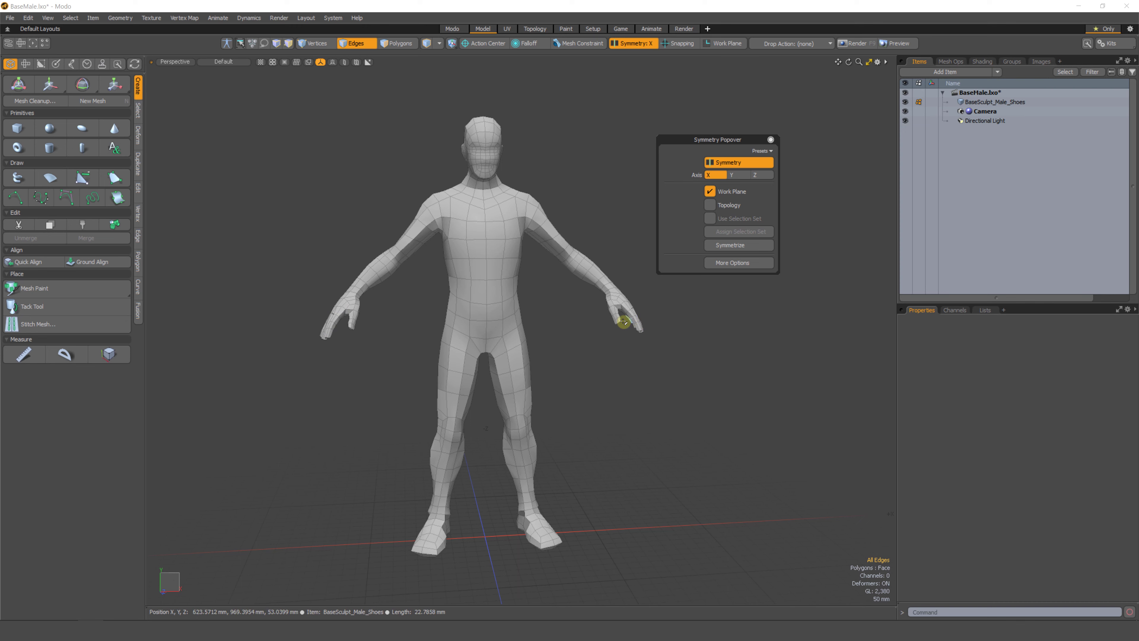
Inspect the symmetrized mesh from perspective and front views, switching to polygon selection.
alt+drag(637, 368, 555, 320)
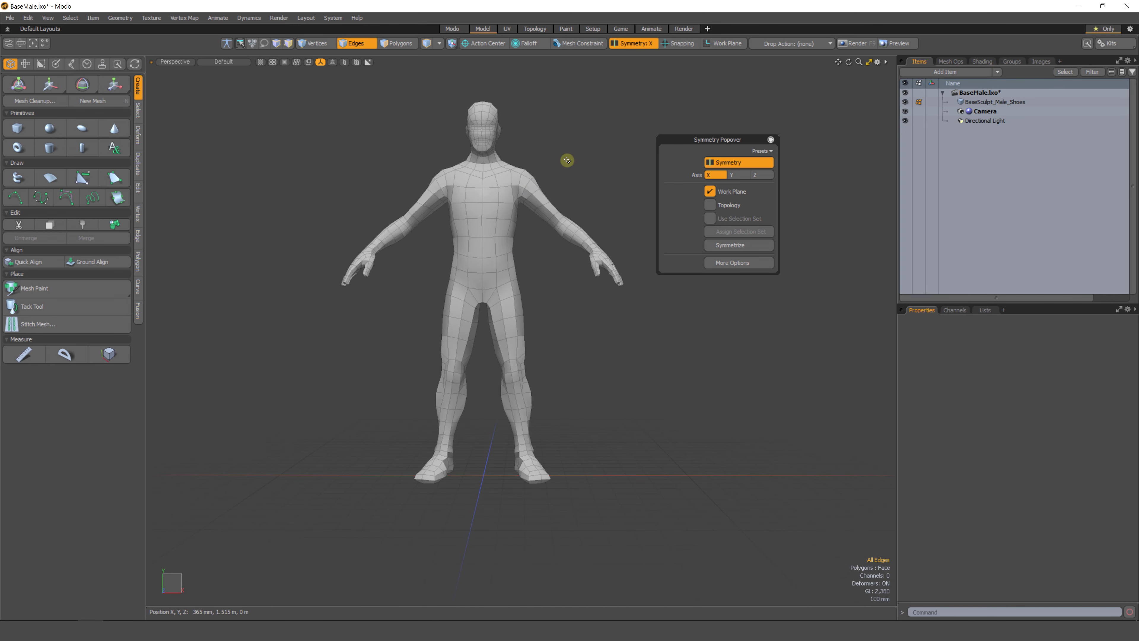
mouse_move(351, 478)
right_down()
mouse_move(389, 476)
mouse_move(338, 481)
mouse_move(395, 474)
right_up()
alt+drag(605, 433, 598, 433)
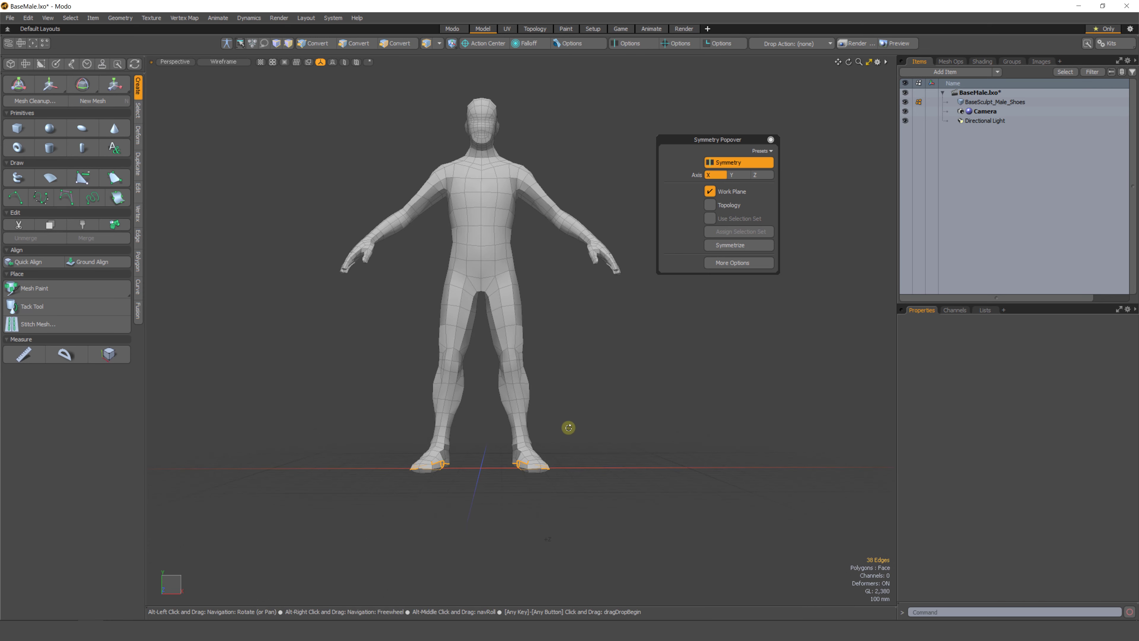
key(ctrl+space)
click(574, 452)
scroll(554, 422, down, 2)
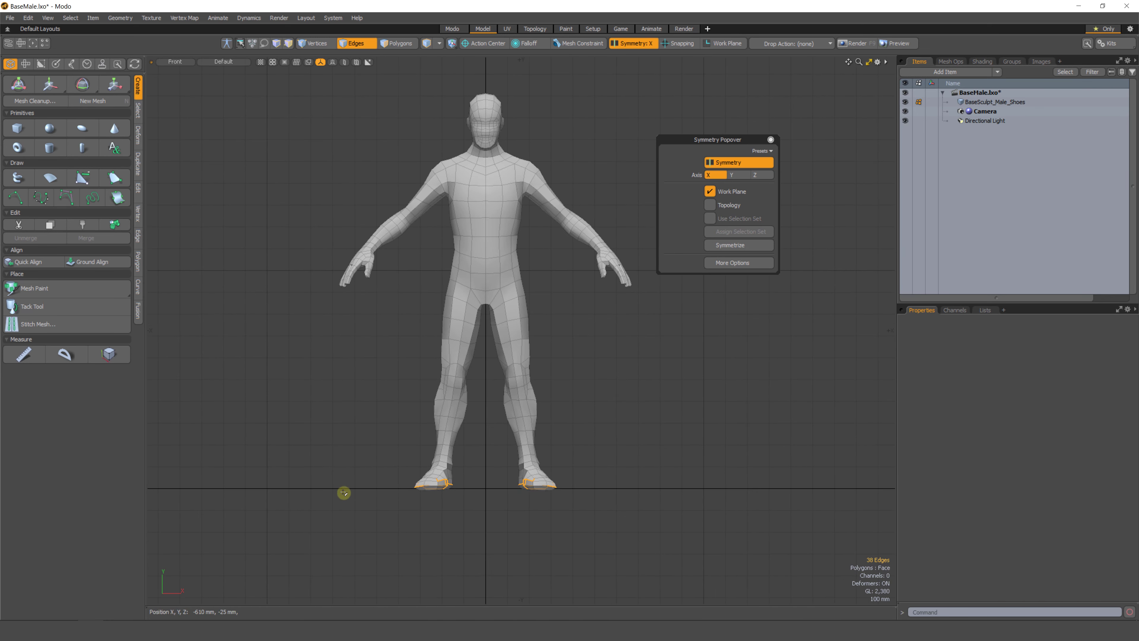
mouse_move(373, 491)
right_down()
mouse_move(636, 494)
mouse_move(530, 482)
right_up()
scroll(445, 483, down, 1)
key(3)
mouse_move(577, 191)
right_down()
mouse_move(290, 517)
mouse_move(611, 309)
right_up()
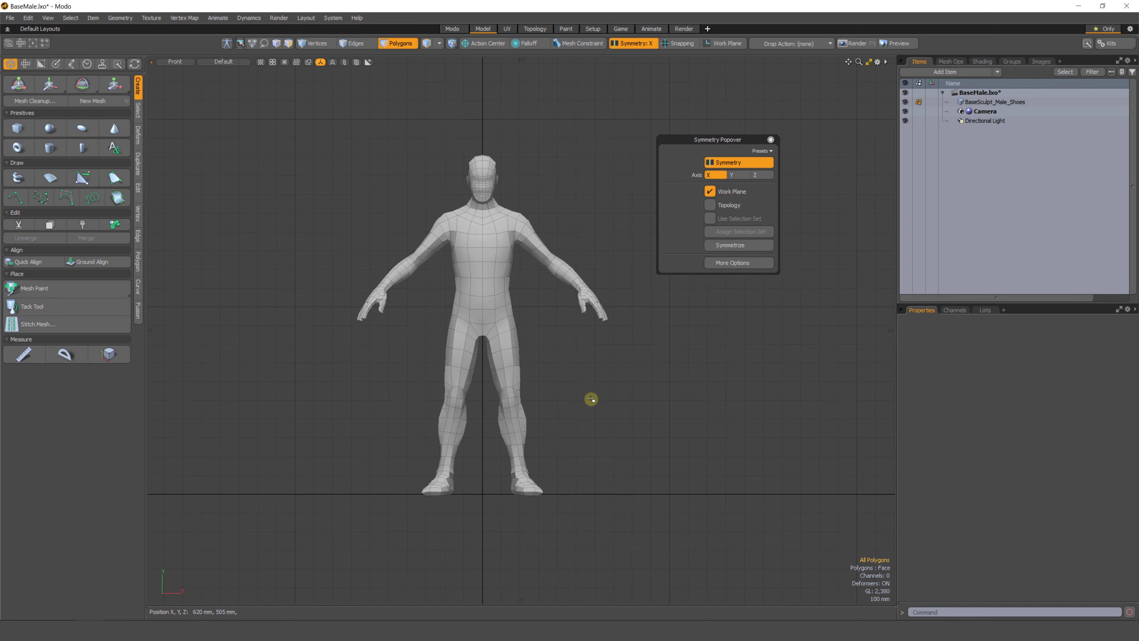
Examine the mesh from top and front views, briefly selecting and clearing head and foot polygons.
key(ctrl+space)
click(591, 370)
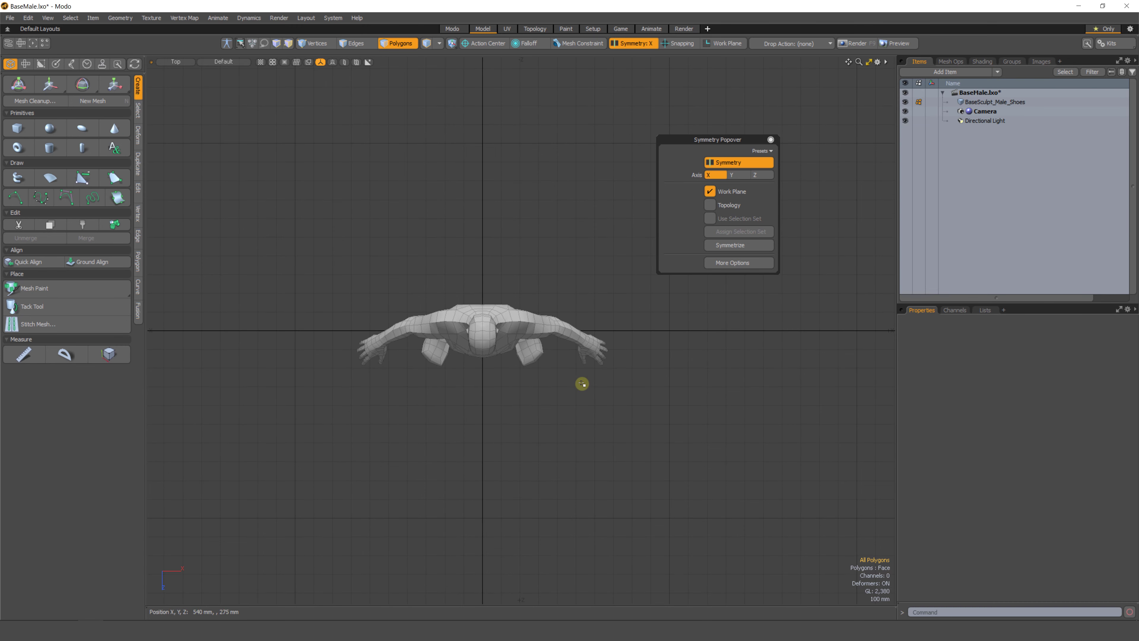
mouse_move(477, 344)
right_down()
mouse_move(474, 527)
mouse_move(440, 498)
mouse_move(478, 543)
right_up()
key(ctrl+space)
click(561, 462)
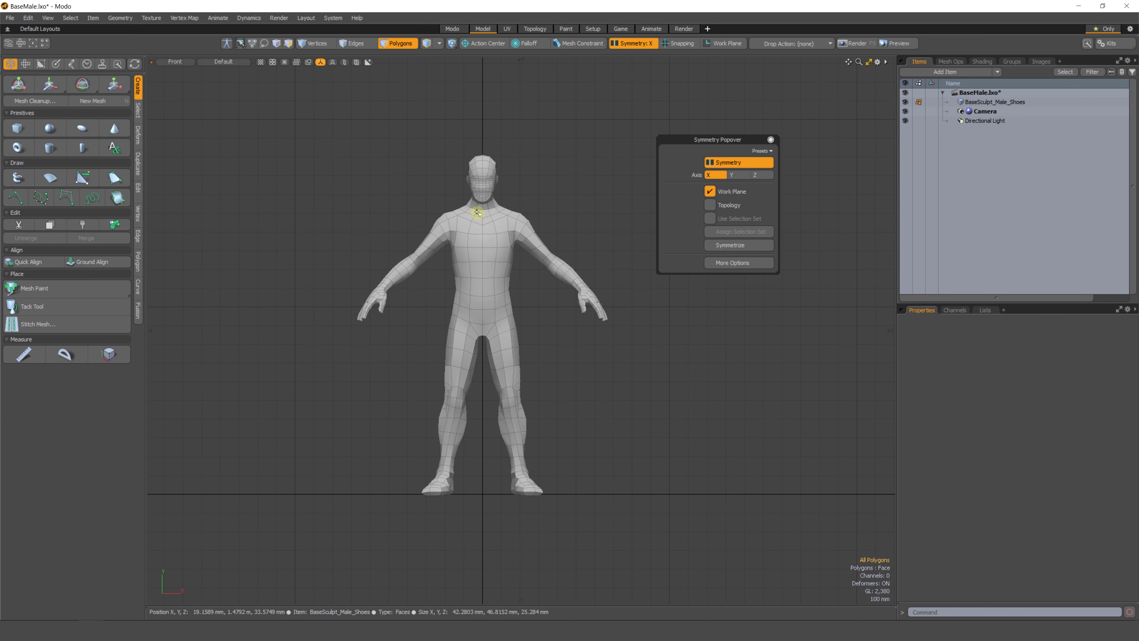
mouse_move(481, 184)
mouse_down()
mouse_move(470, 182)
mouse_move(491, 185)
mouse_up()
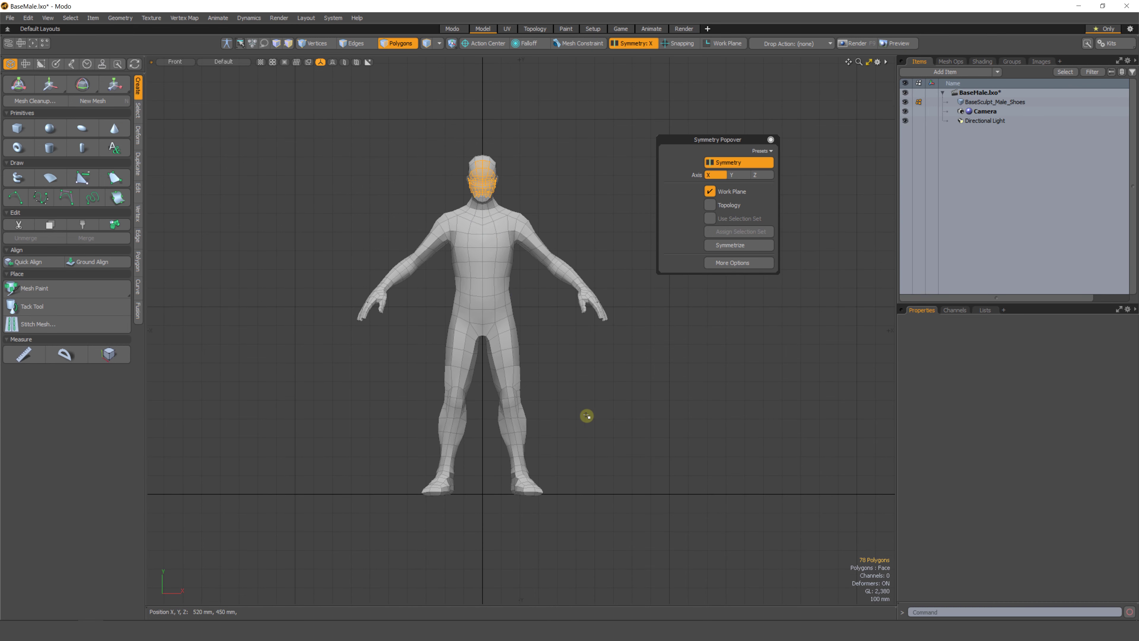
click(580, 410)
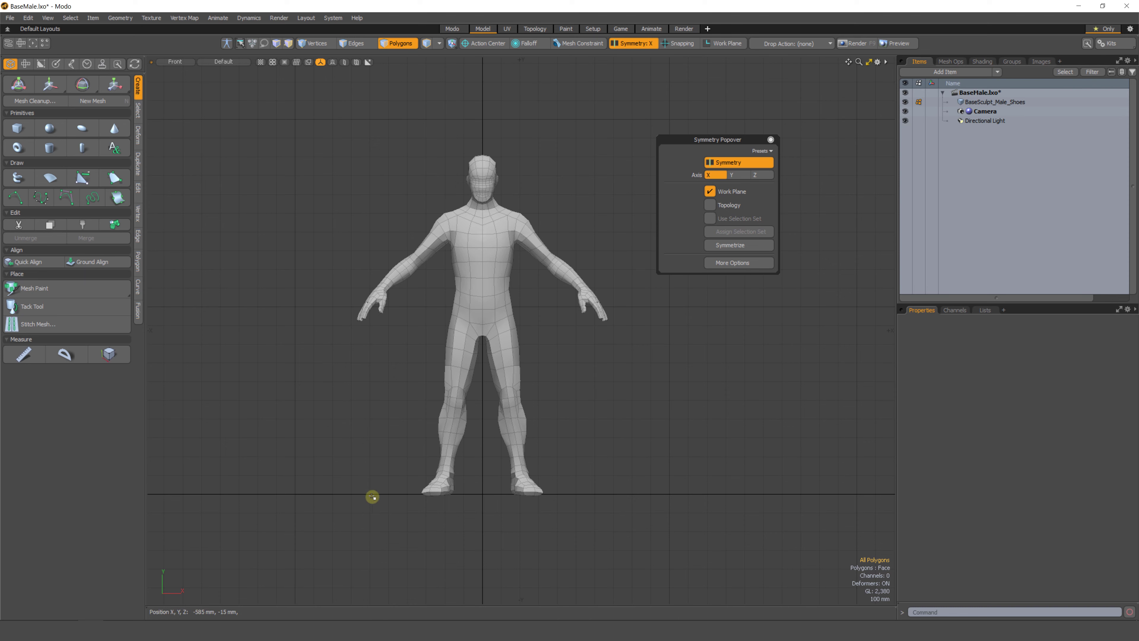
right_drag(384, 498, 545, 505)
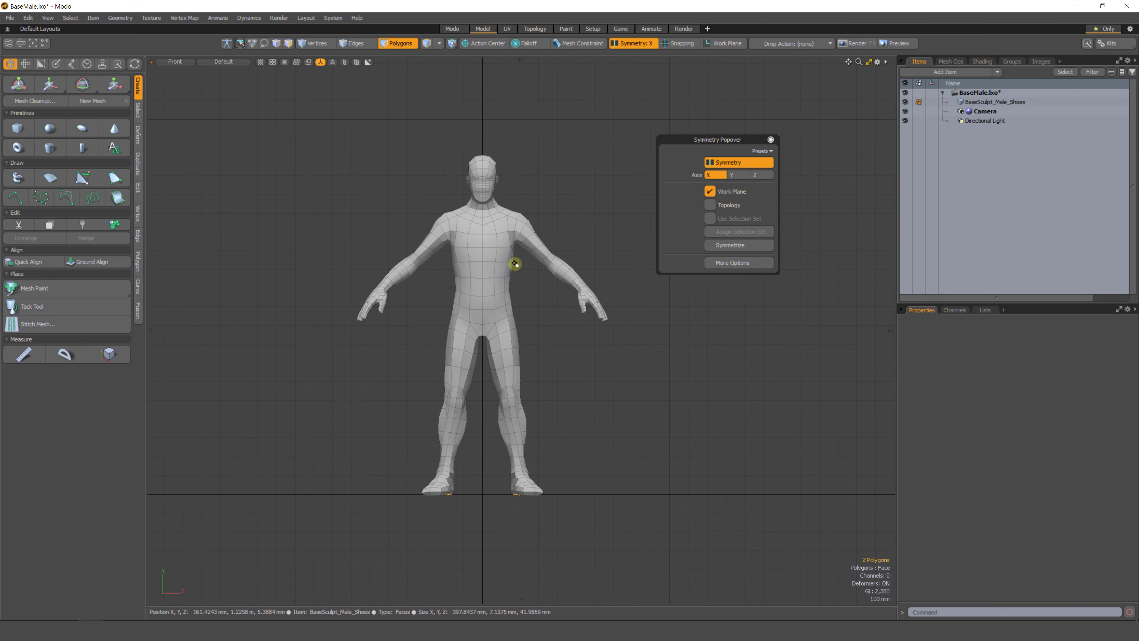
click(578, 382)
Switch to perspective view and undo the previous symmetrize operation.
key(ctrl+space)
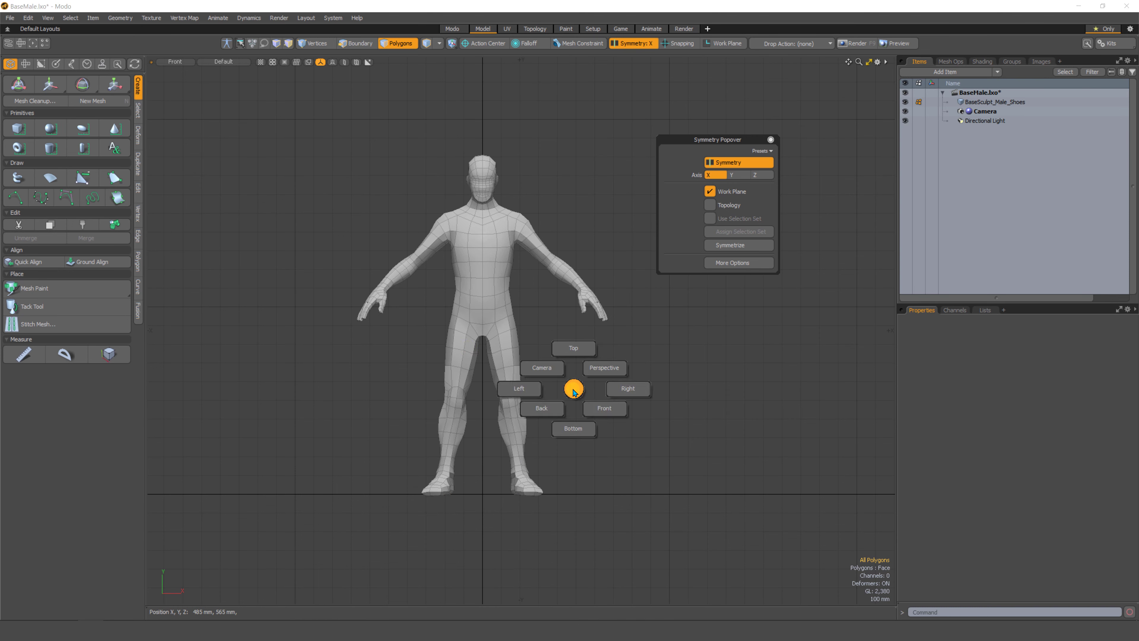
click(603, 369)
alt+drag(597, 421, 646, 438)
alt+scroll(597, 428, up, 2)
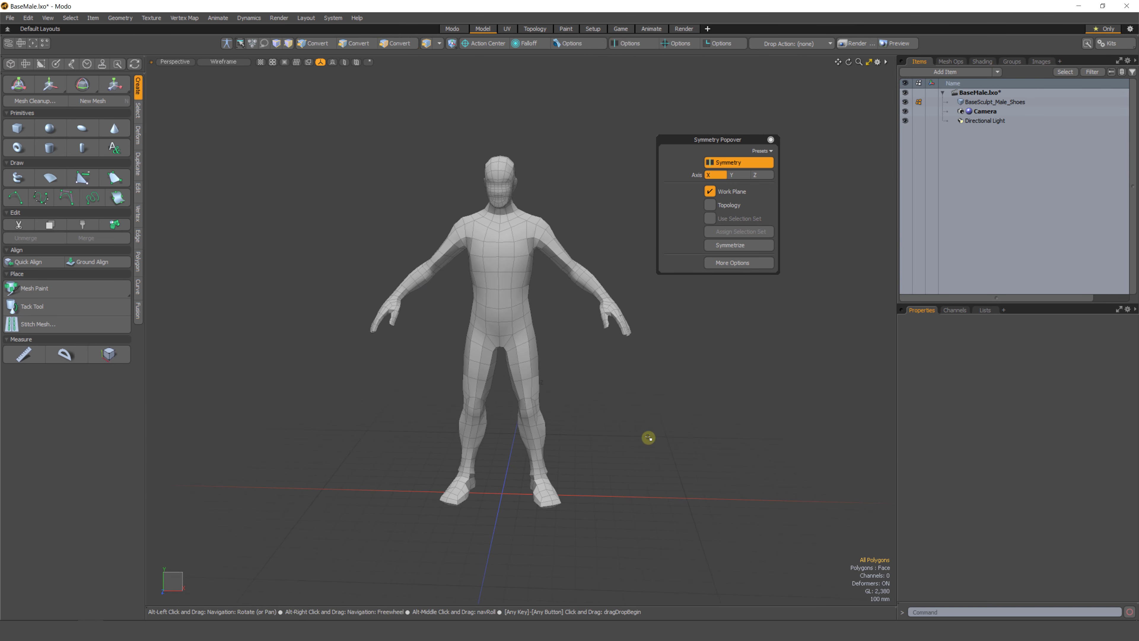
key(2)
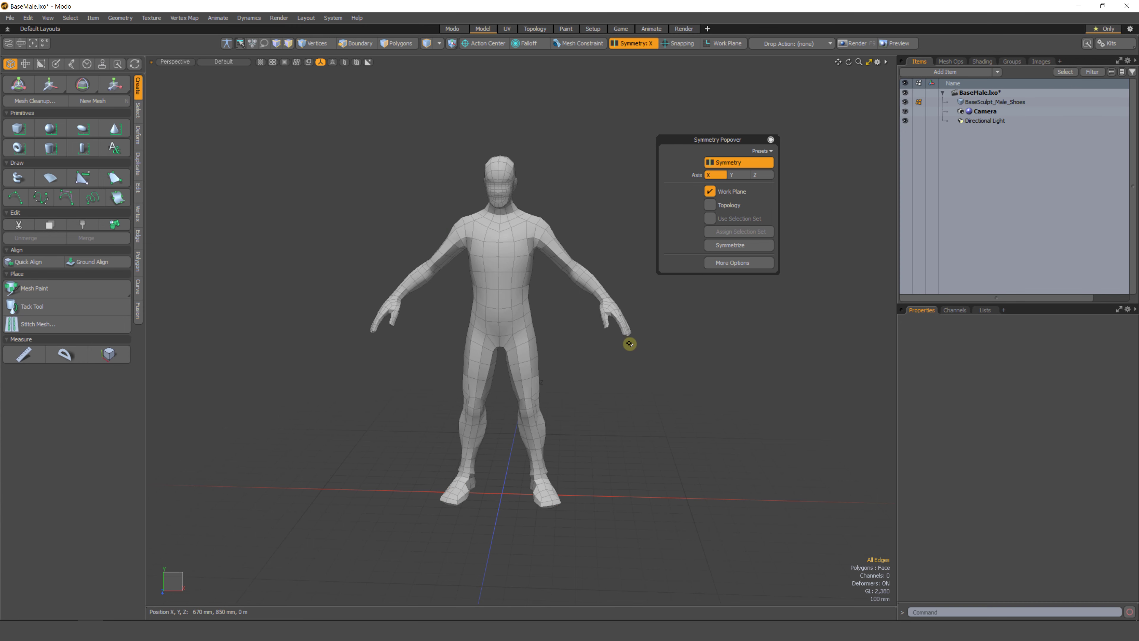
key(ctrl+z)
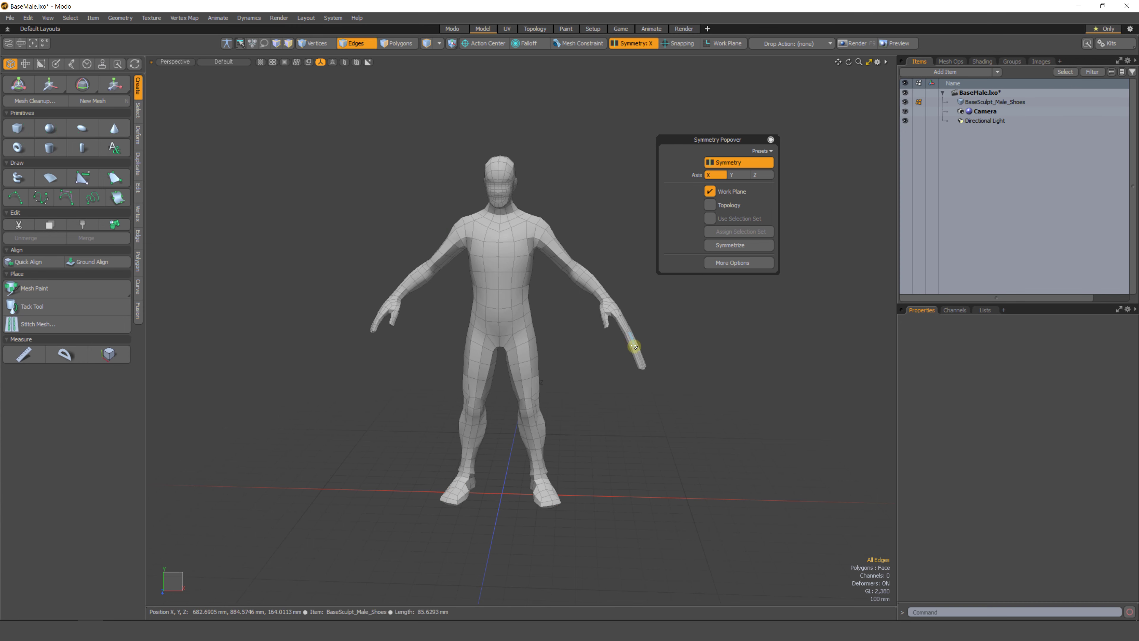
Symmetrize the mesh vertices along X again and undo the result.
alt+drag(622, 451, 655, 430)
click(715, 246)
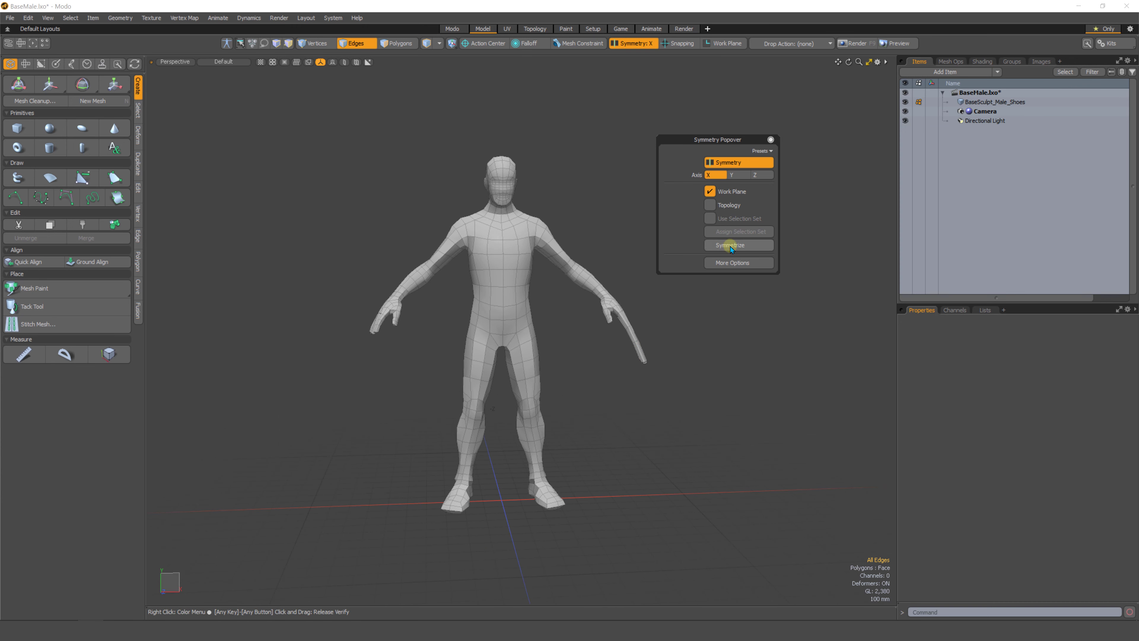
click(835, 293)
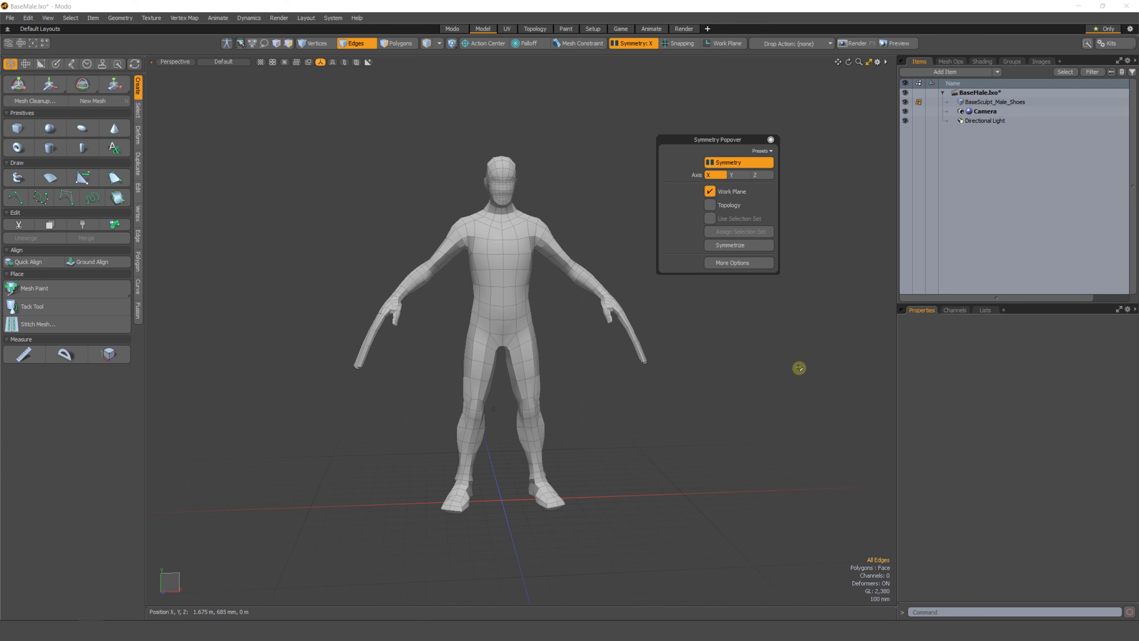
key(ctrl+z)
alt+drag(418, 348, 396, 342)
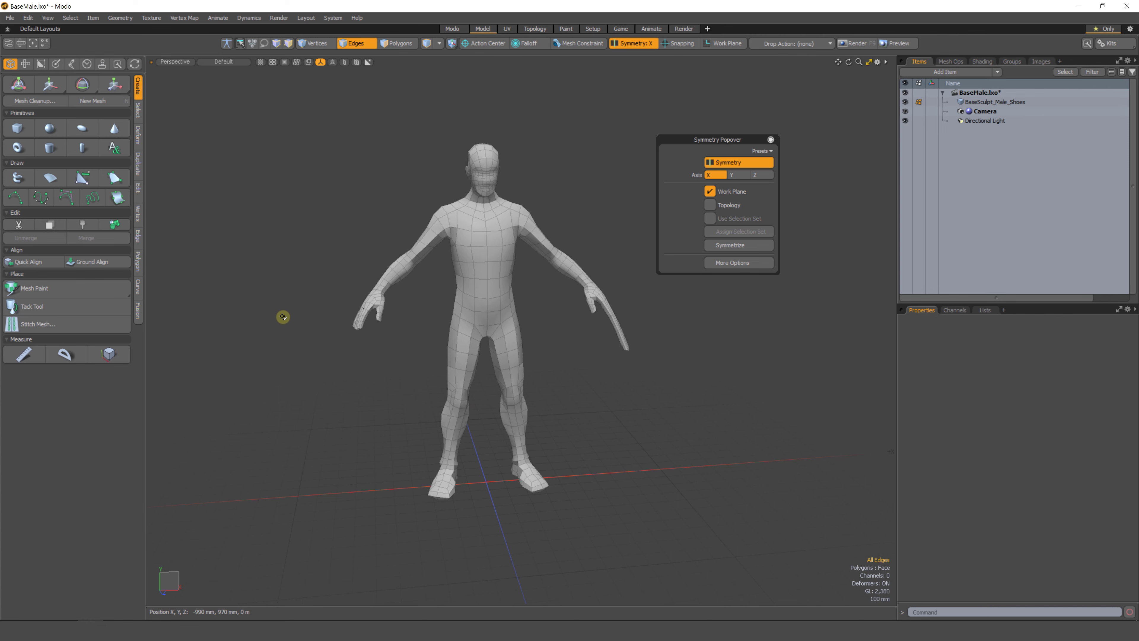
With symmetry turned off, delete the polygons of the left forearm and hand.
key(3)
mouse_move(407, 305)
right_down()
mouse_move(272, 417)
mouse_move(370, 377)
right_up()
click(414, 329)
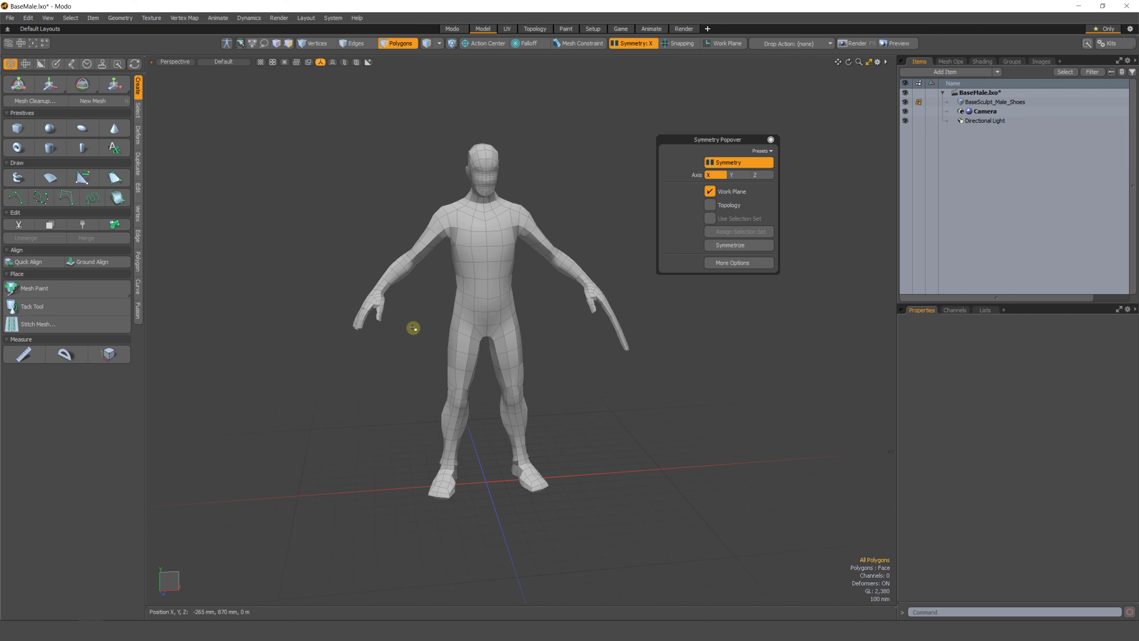
click(632, 43)
right_drag(312, 301, 346, 368)
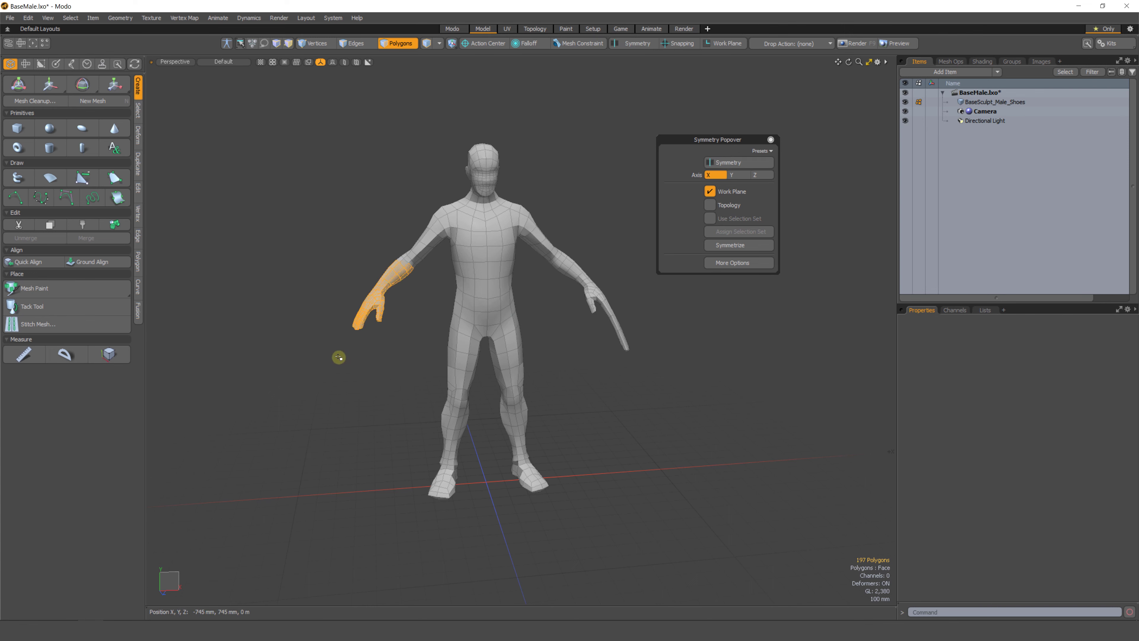
key(Delete)
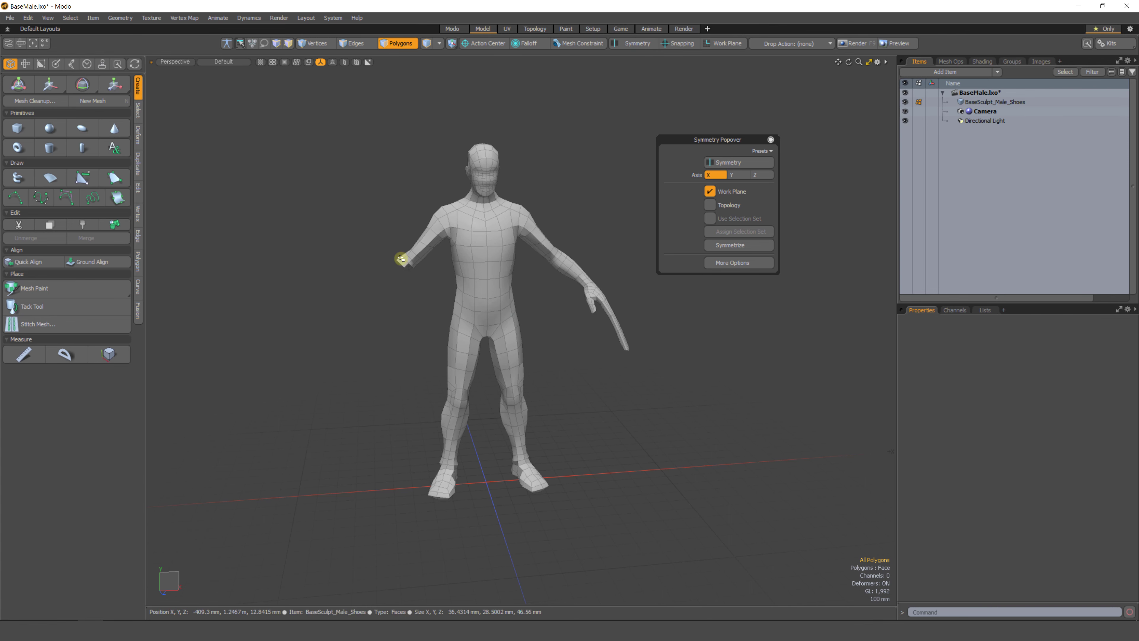
Re-enable symmetry and try to symmetrize the vertices to positive.
click(722, 165)
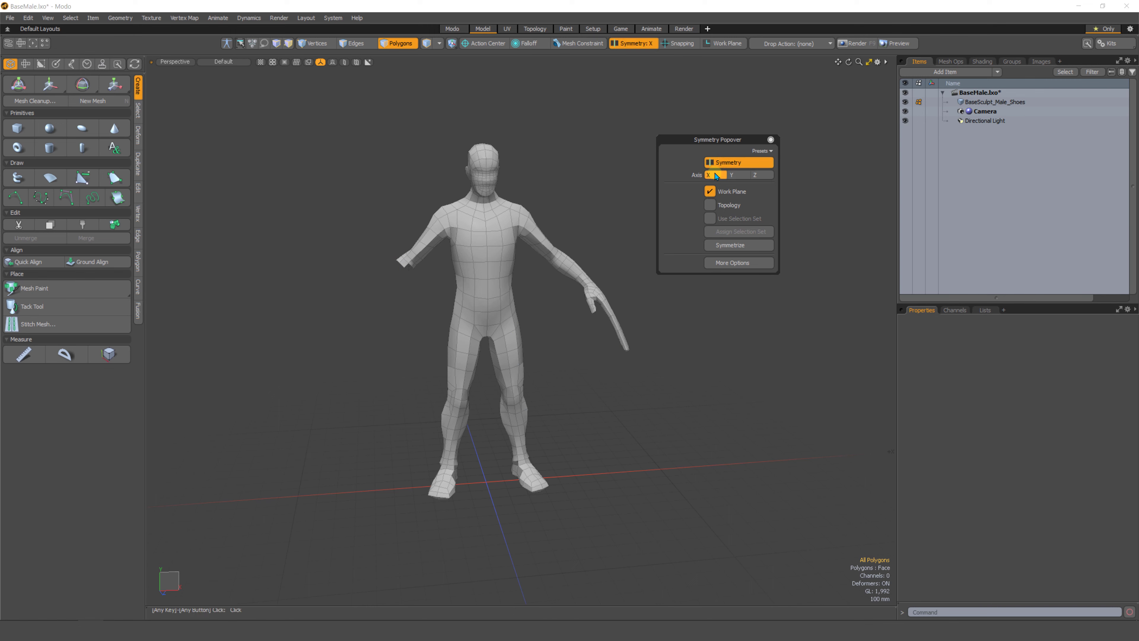
click(727, 249)
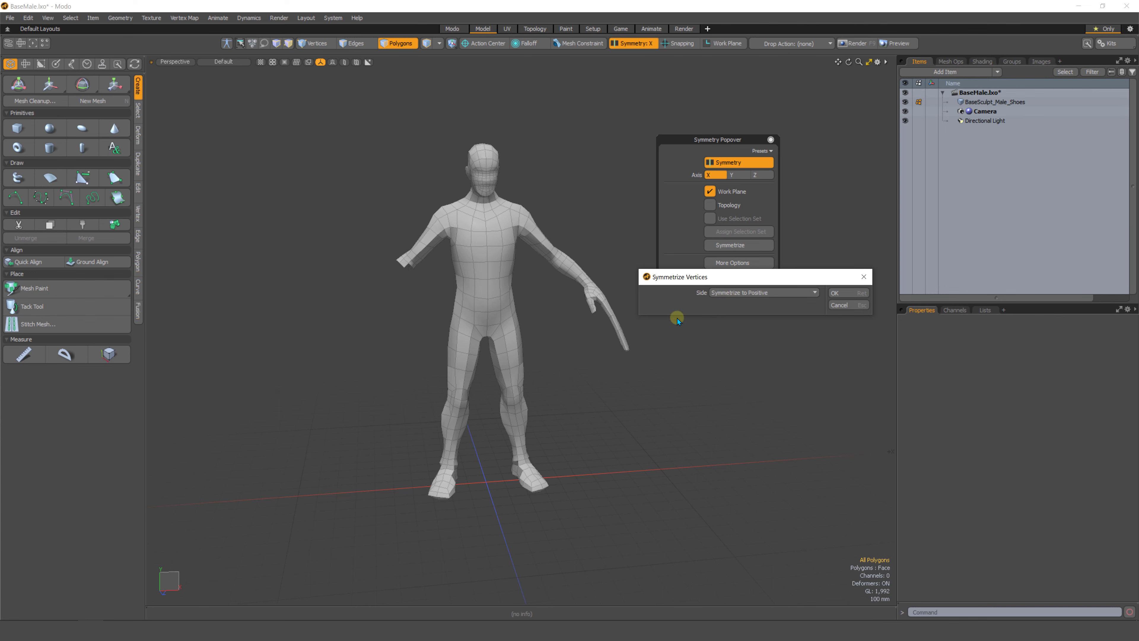
click(835, 293)
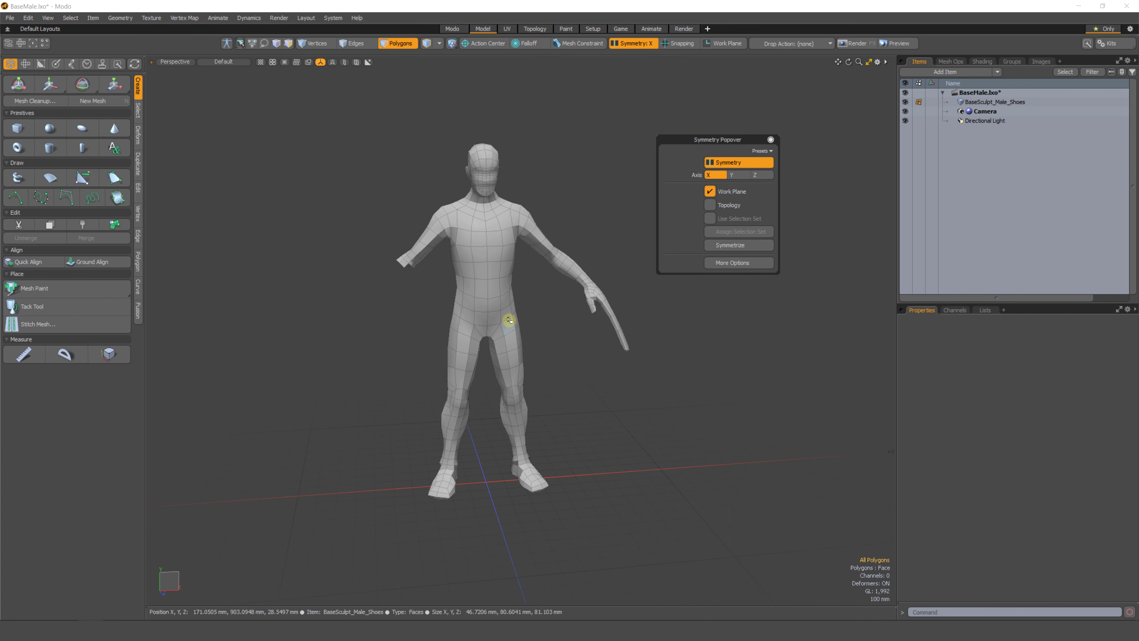
mouse_move(385, 273)
right_down()
mouse_move(233, 344)
mouse_move(308, 358)
mouse_move(358, 293)
right_up()
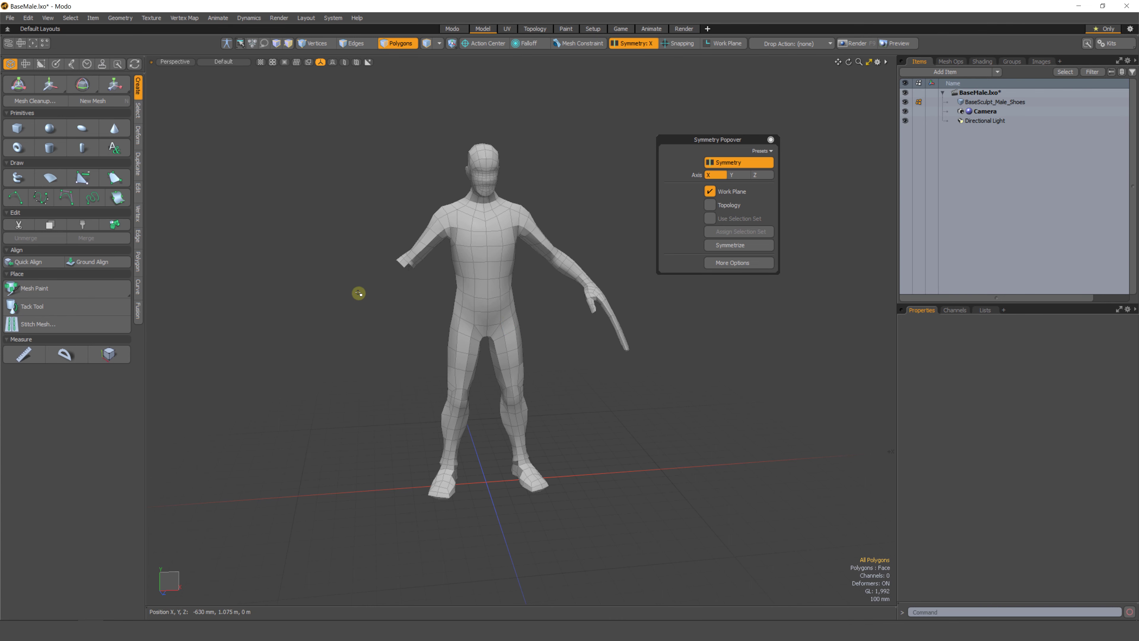
click(725, 246)
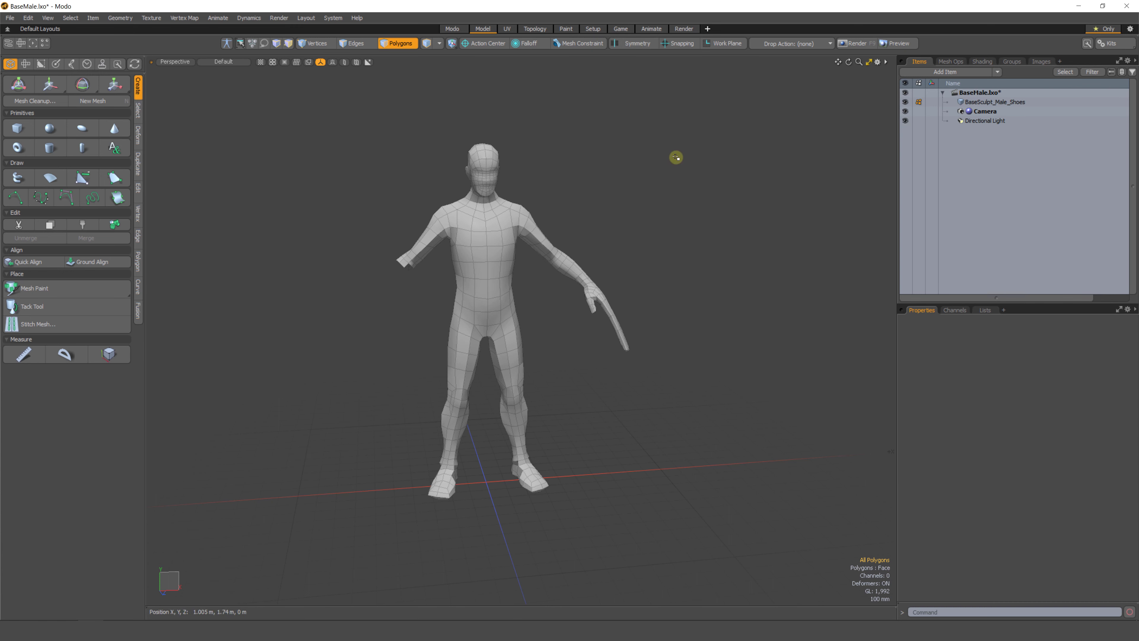
Select the right forearm and hand and mirror them across the X axis with the Mirror tool.
alt+drag(674, 157, 642, 199)
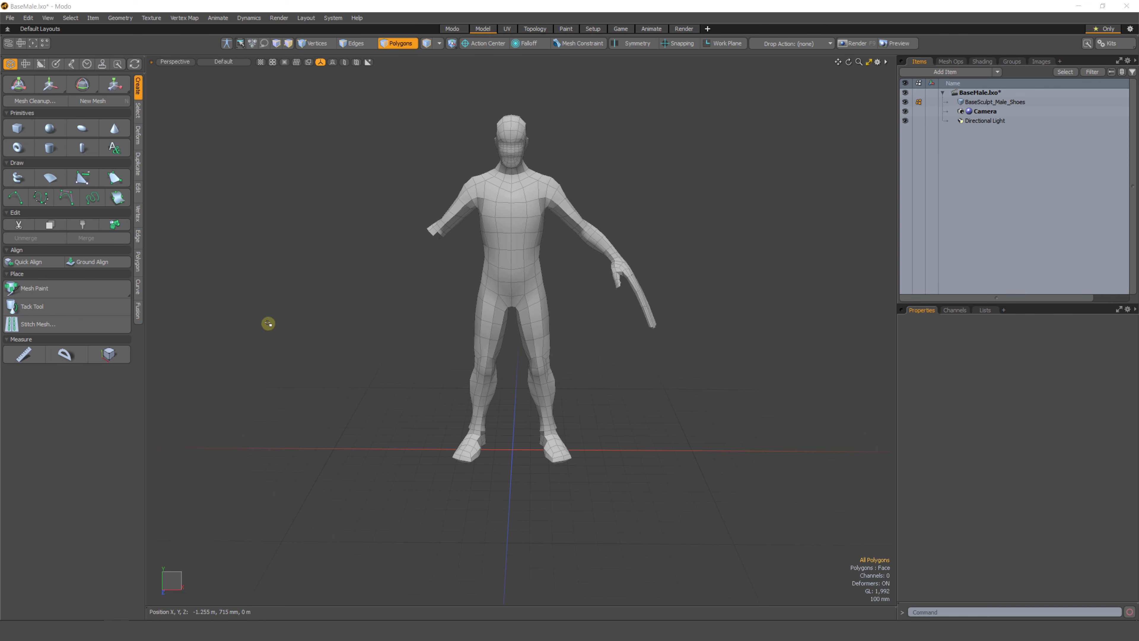
click(138, 166)
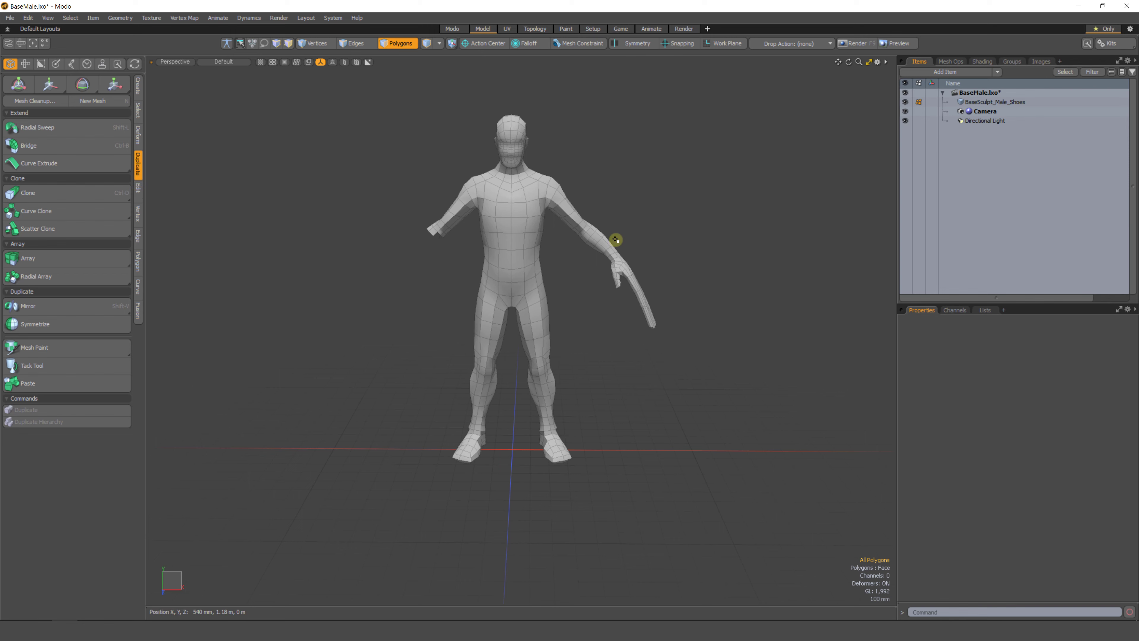
mouse_move(616, 240)
right_down()
mouse_move(648, 445)
mouse_move(584, 274)
right_up()
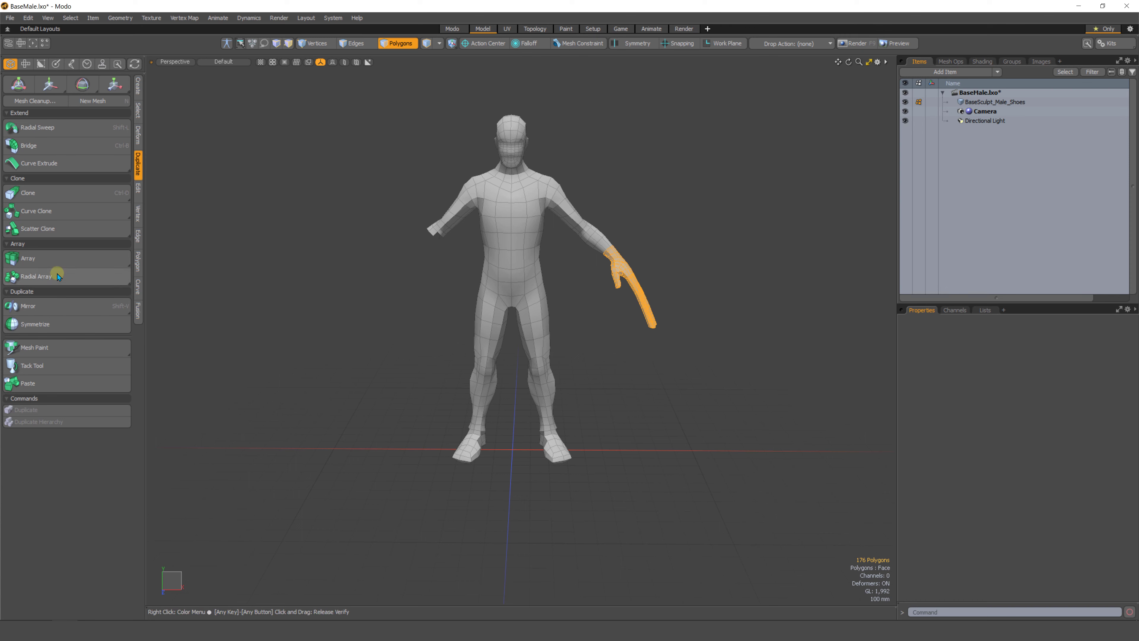
click(44, 308)
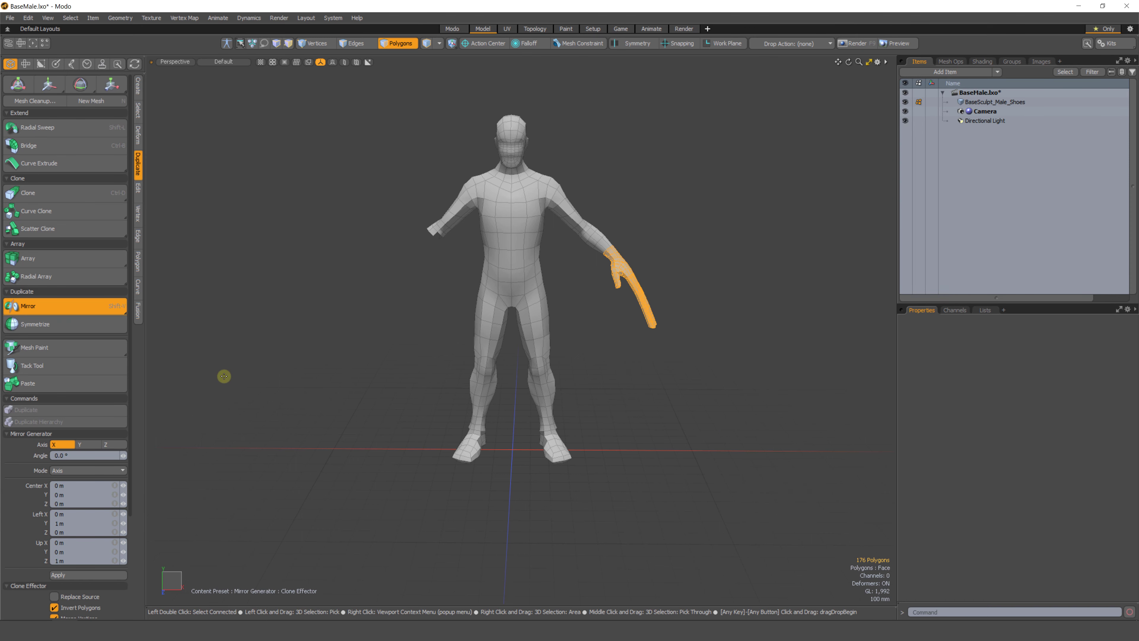
click(68, 578)
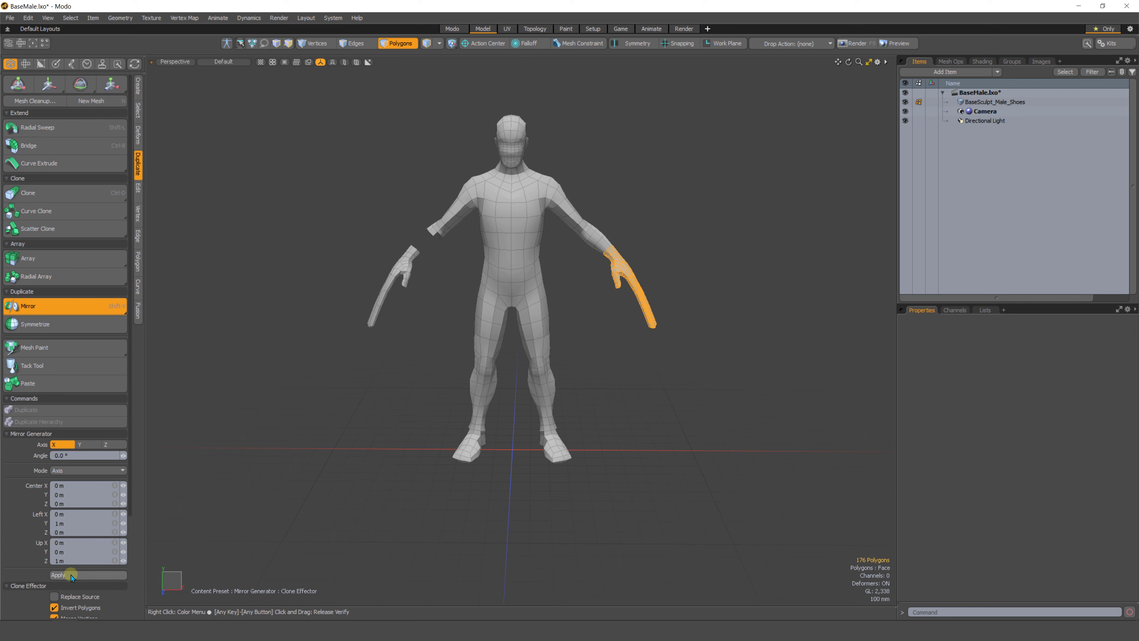
key(space)
Inspect the mirrored arms around the elbows from several angles.
ctrl+alt+drag(456, 303, 428, 308)
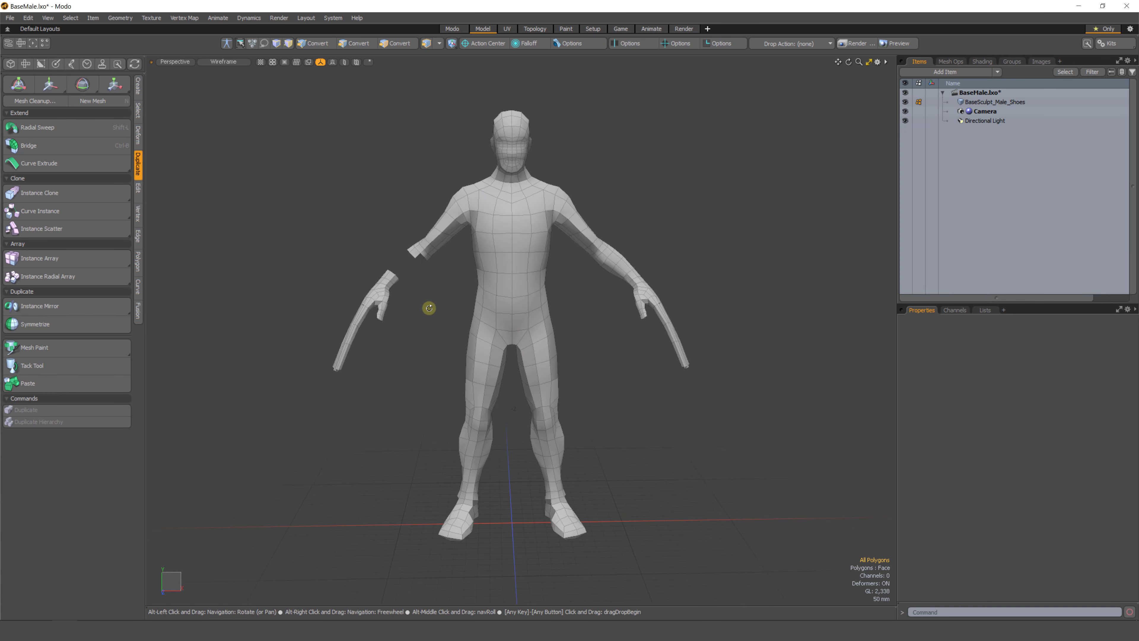
mouse_move(421, 257)
middle_down()
mouse_move(373, 286)
mouse_move(428, 276)
middle_up()
click(427, 286)
ctrl+alt+drag(419, 335, 413, 330)
drag(584, 256, 601, 241)
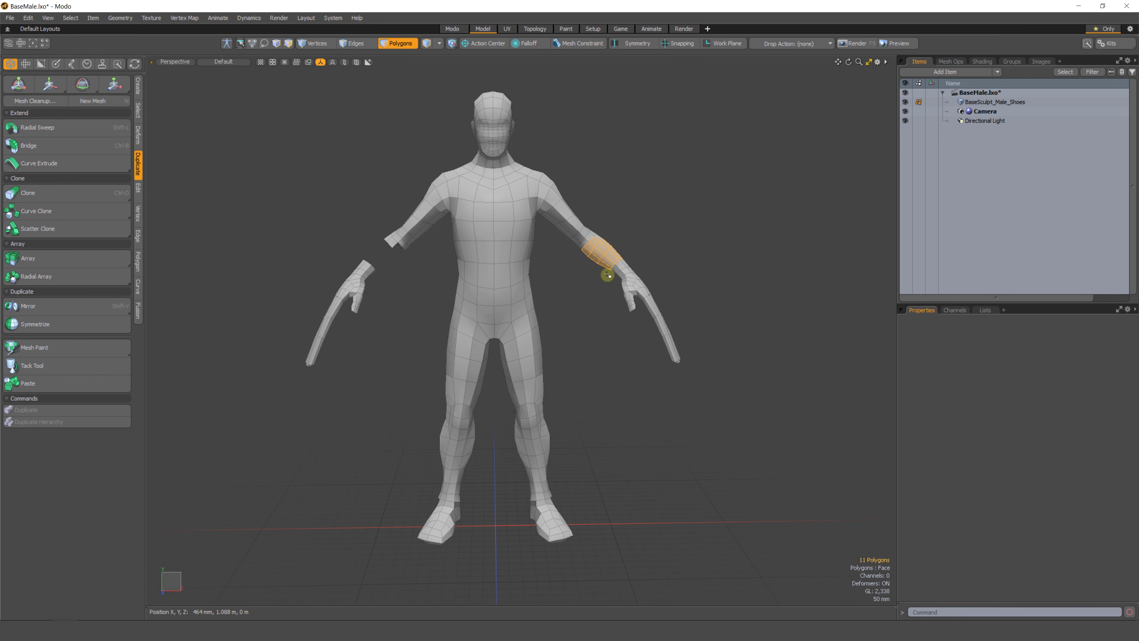
click(591, 287)
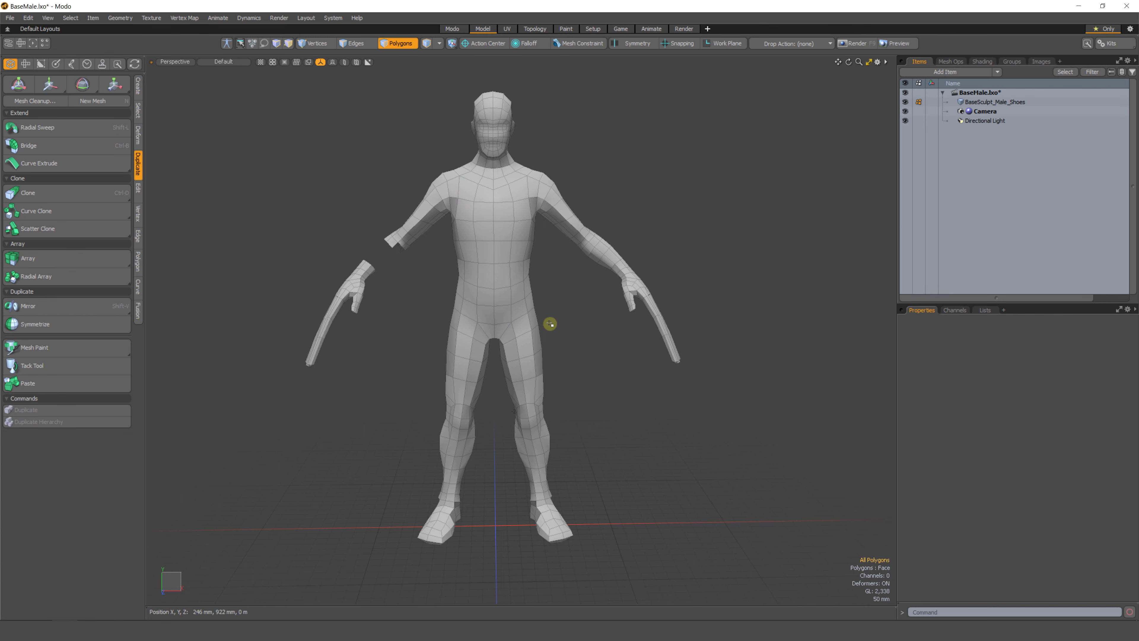
mouse_move(568, 363)
alt+mouse_down()
mouse_move(513, 361)
mouse_move(585, 362)
mouse_move(516, 318)
mouse_move(485, 277)
mouse_move(450, 389)
mouse_move(476, 424)
alt+mouse_up()
click(628, 381)
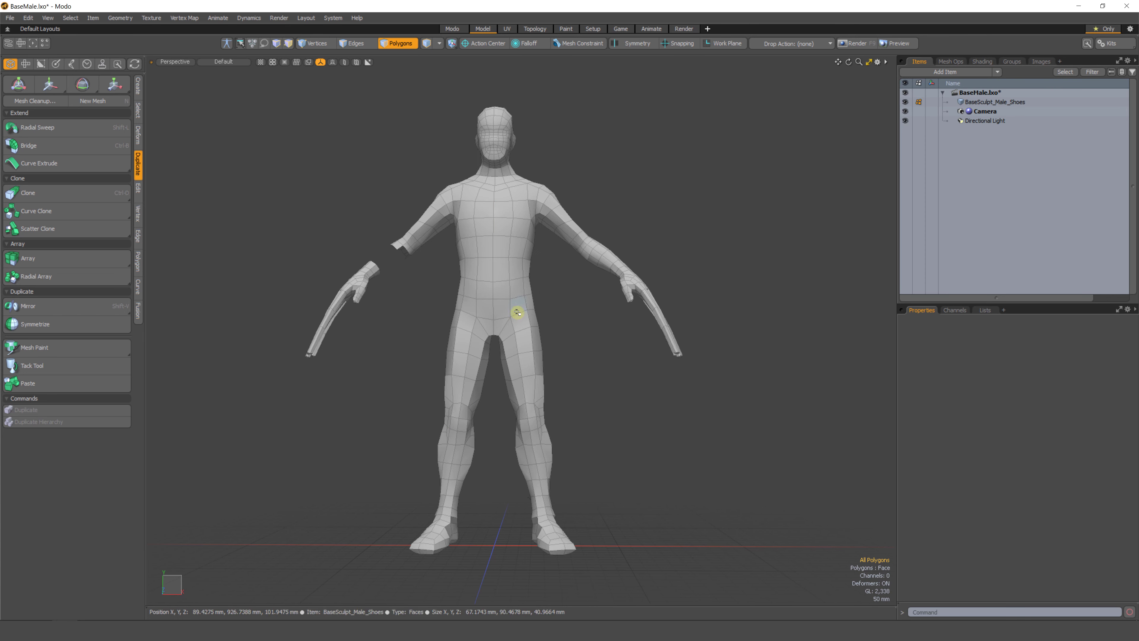
Select the negative X half of the body's polygons from the top view and delete them.
key(KP_1)
scroll(481, 323, up, 1)
alt+shift+drag(422, 355, 538, 316)
scroll(539, 316, up, 1)
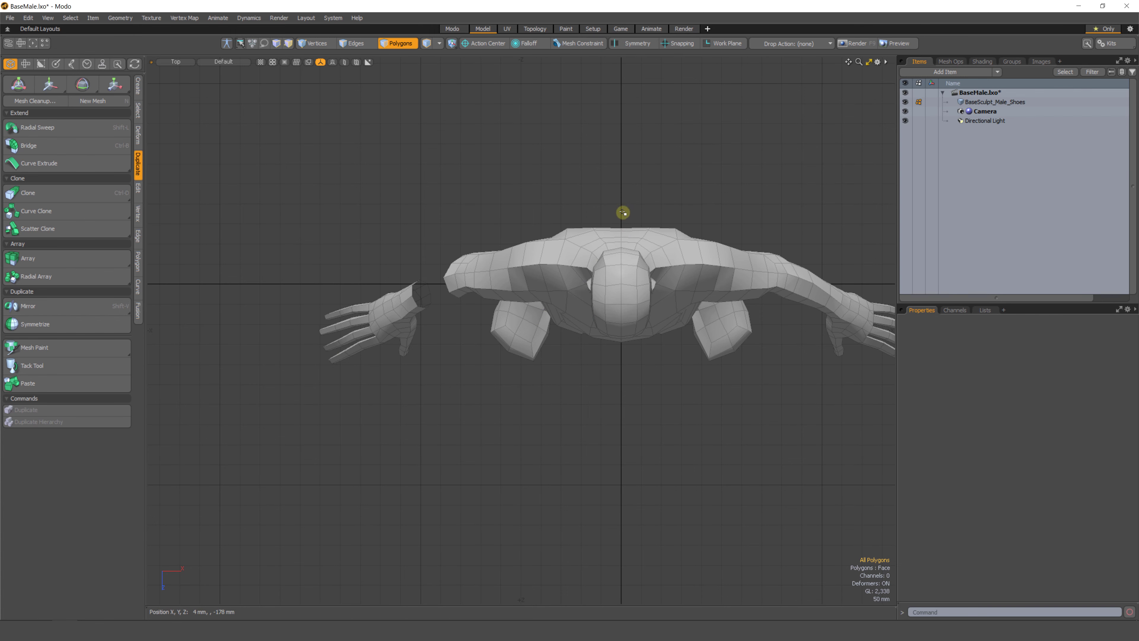
mouse_move(623, 212)
right_down()
mouse_move(559, 161)
mouse_move(176, 410)
mouse_move(546, 491)
mouse_move(621, 467)
right_up()
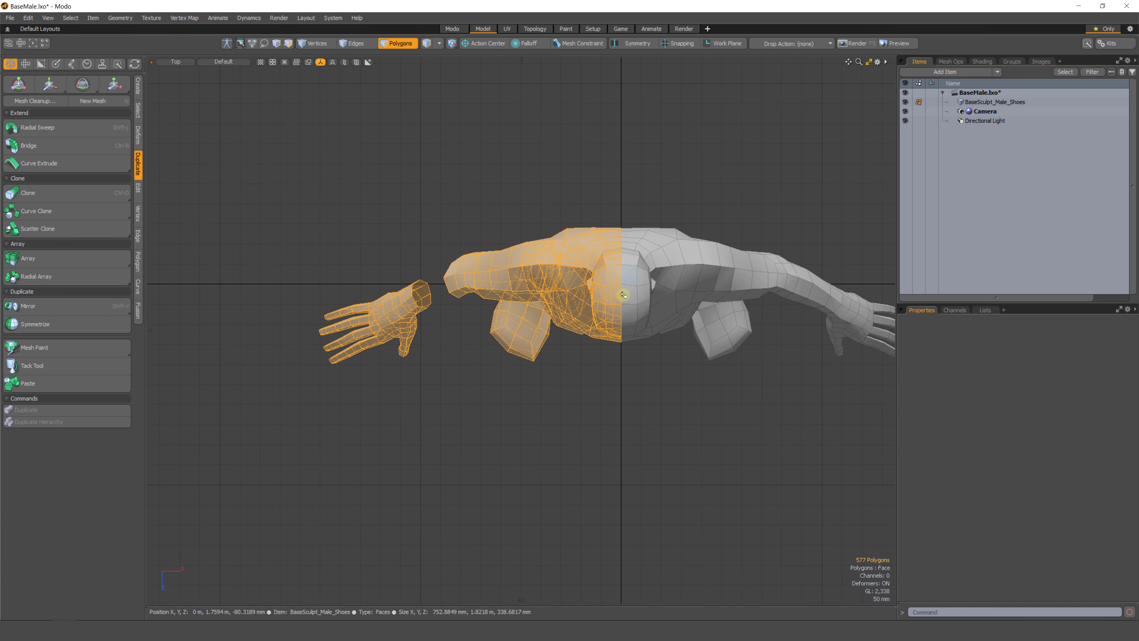
key(ctrl+space)
alt+drag(569, 346, 442, 320)
alt+drag(501, 382, 442, 240)
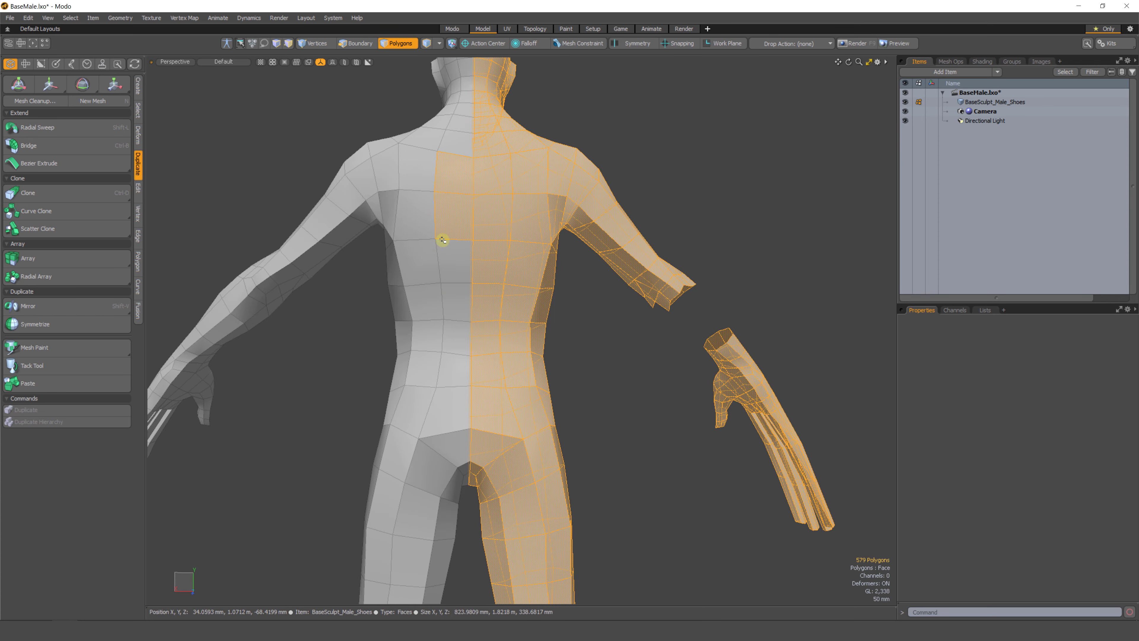
alt+drag(452, 169, 728, 363)
alt+scroll(557, 310, down, 2)
alt+shift+drag(549, 310, 489, 472)
alt+scroll(499, 261, up, 7)
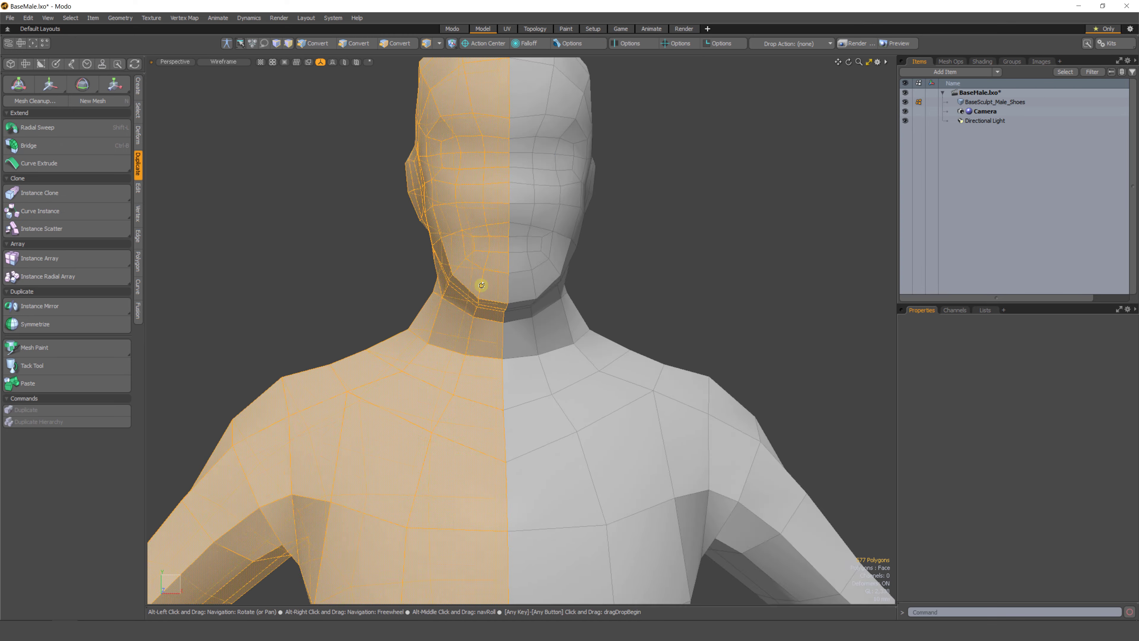
alt+scroll(490, 277, down, 3)
alt+drag(511, 369, 507, 296)
shift+click(498, 348)
alt+scroll(507, 428, down, 5)
alt+drag(507, 296, 523, 361)
alt+scroll(486, 397, down, 4)
key(Delete)
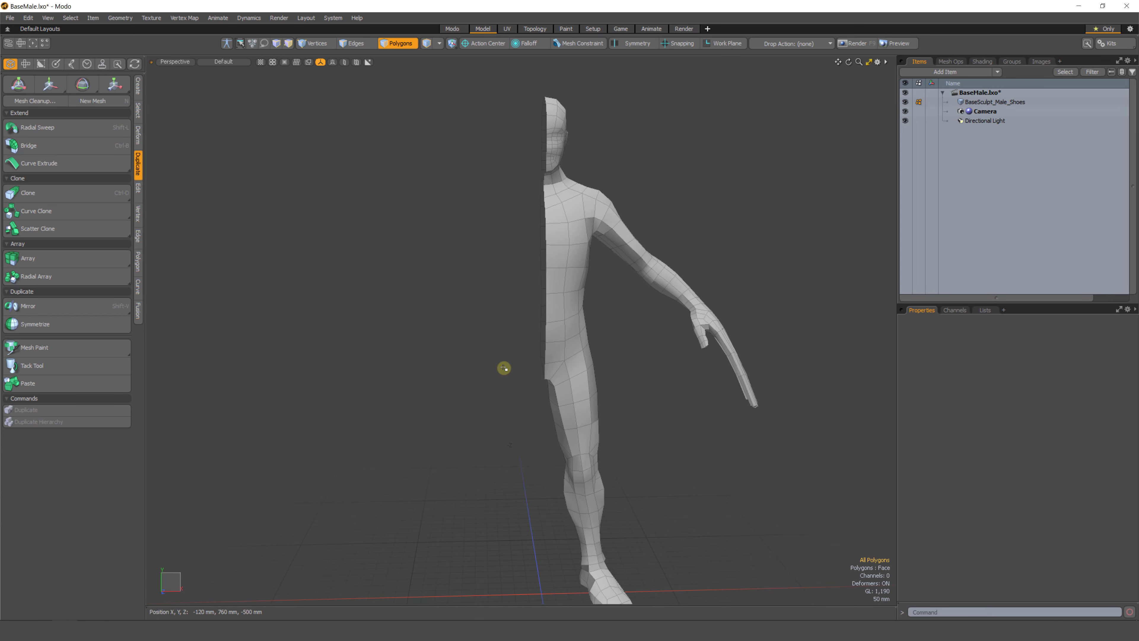
Mirror the remaining half of the body across the X axis with the Mirror tool.
alt+drag(518, 425, 441, 407)
alt+drag(442, 408, 492, 397)
mouse_move(613, 175)
right_down()
mouse_move(569, 97)
mouse_move(735, 432)
mouse_move(600, 331)
right_up()
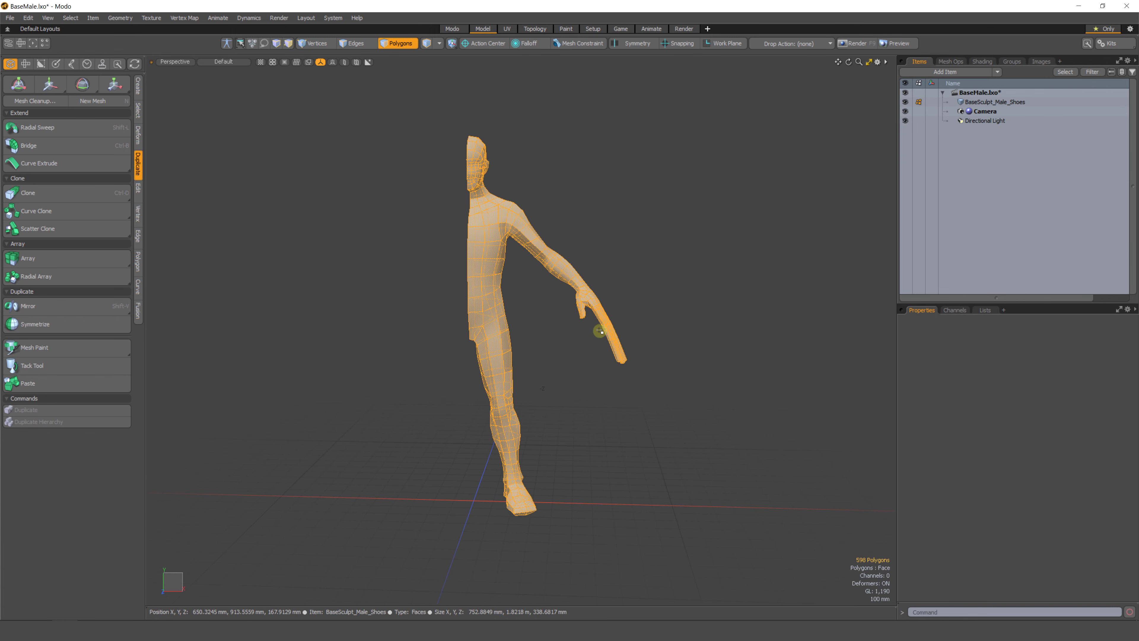
click(606, 192)
alt+drag(414, 402, 444, 400)
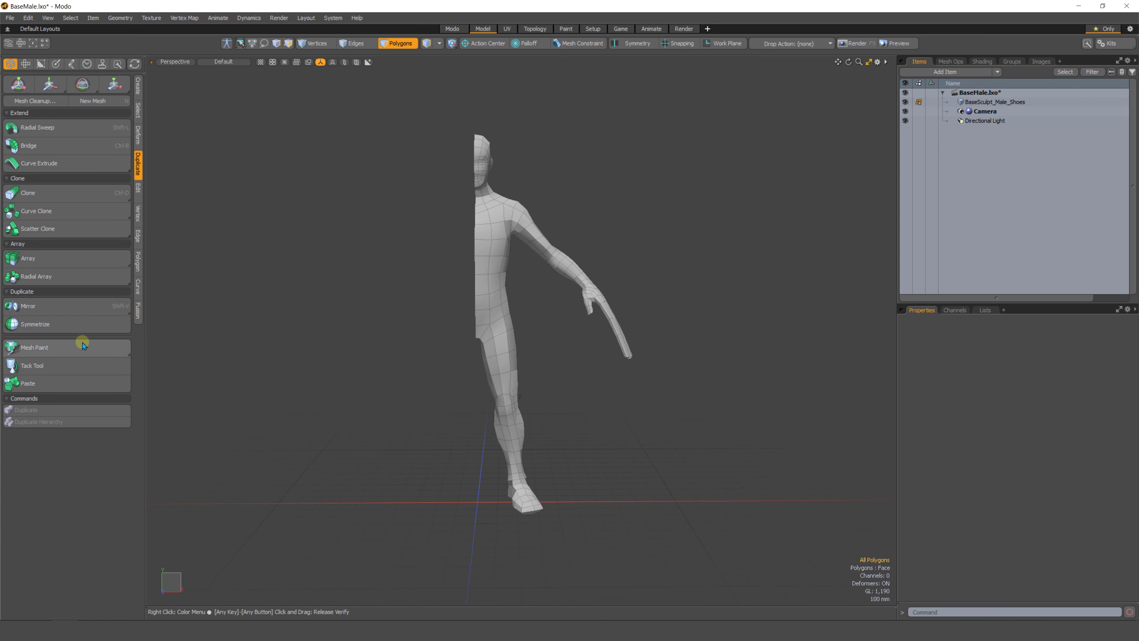
click(61, 306)
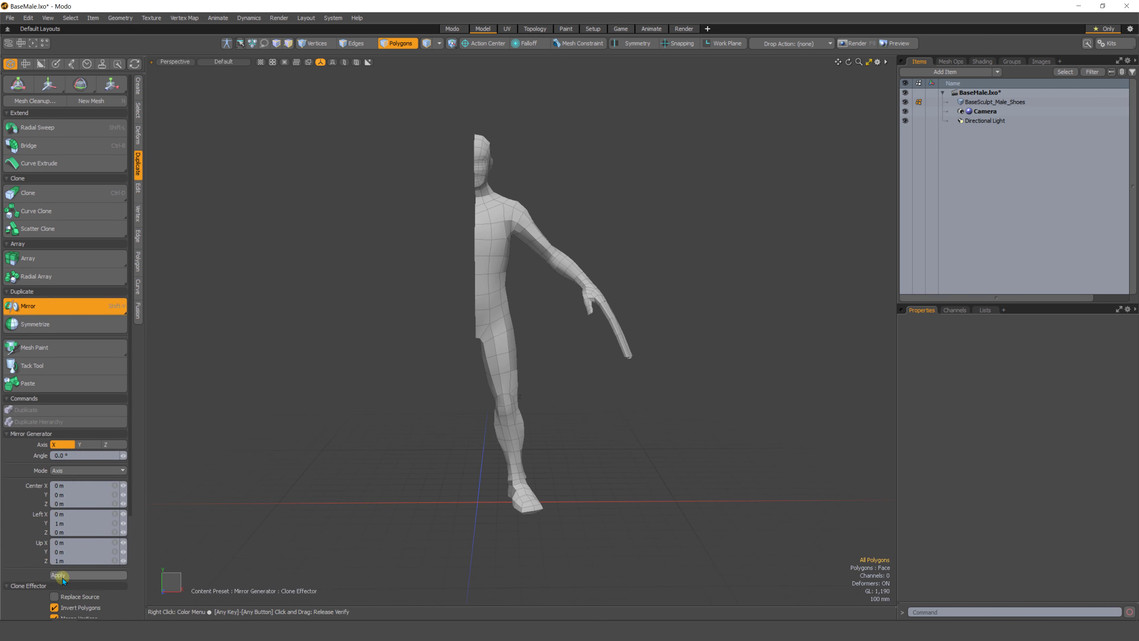
click(61, 575)
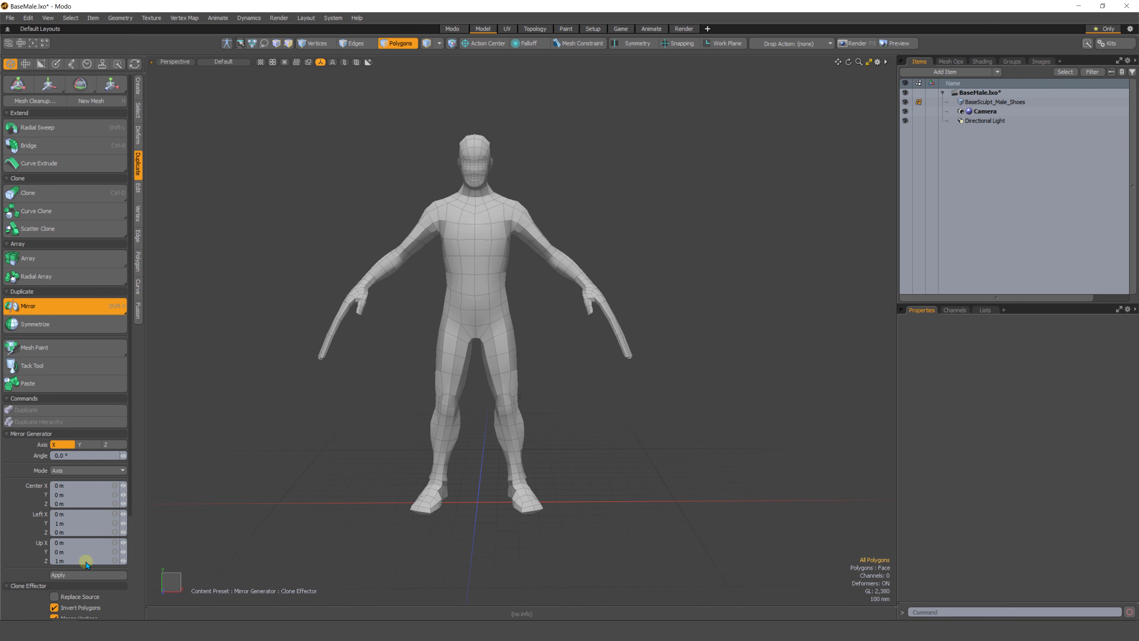
key(space)
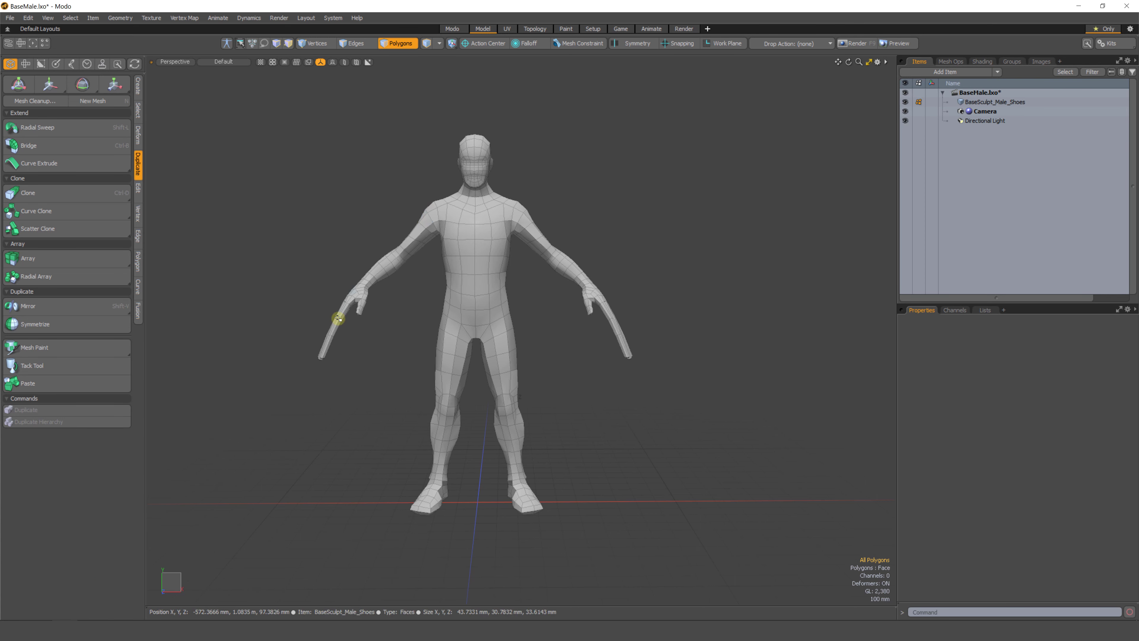
Inspect the mirrored body's center seam by selecting its edge loops from several angles.
alt+drag(411, 395, 357, 423)
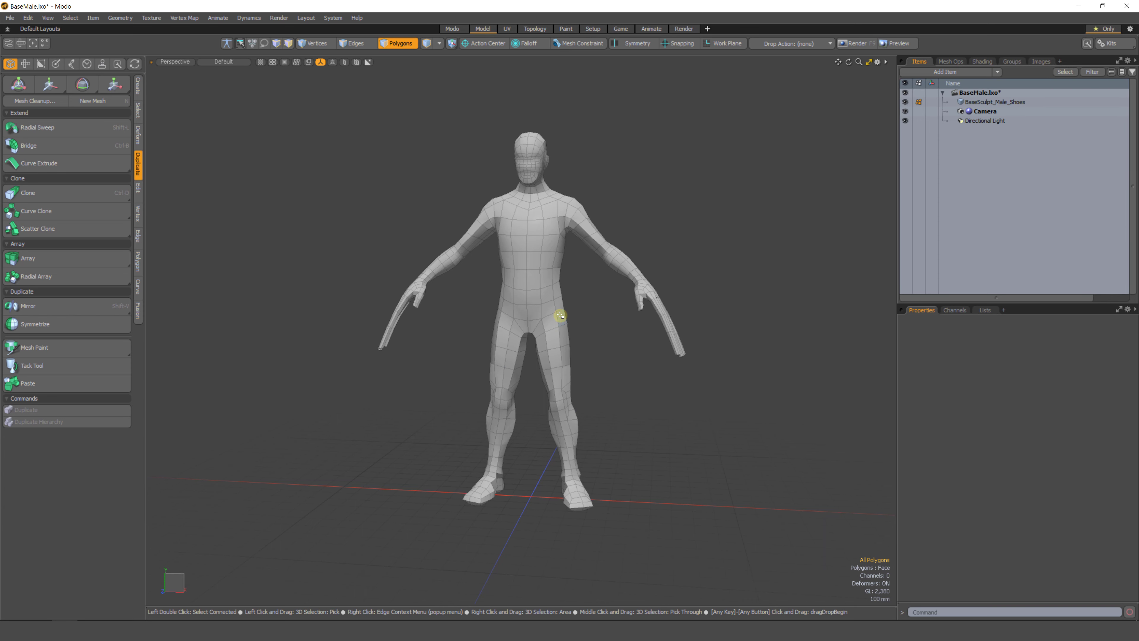
ctrl+alt+drag(512, 288, 495, 349)
key(2)
double_click(506, 309)
alt+drag(496, 411, 476, 395)
alt+drag(476, 395, 494, 346)
click(421, 387)
alt+shift+drag(494, 346, 499, 431)
alt+drag(499, 430, 597, 332)
alt+drag(597, 332, 558, 403)
alt+shift+drag(557, 404, 554, 327)
alt+drag(554, 328, 510, 331)
ctrl+alt+drag(510, 331, 515, 370)
ctrl+alt+drag(542, 450, 590, 407)
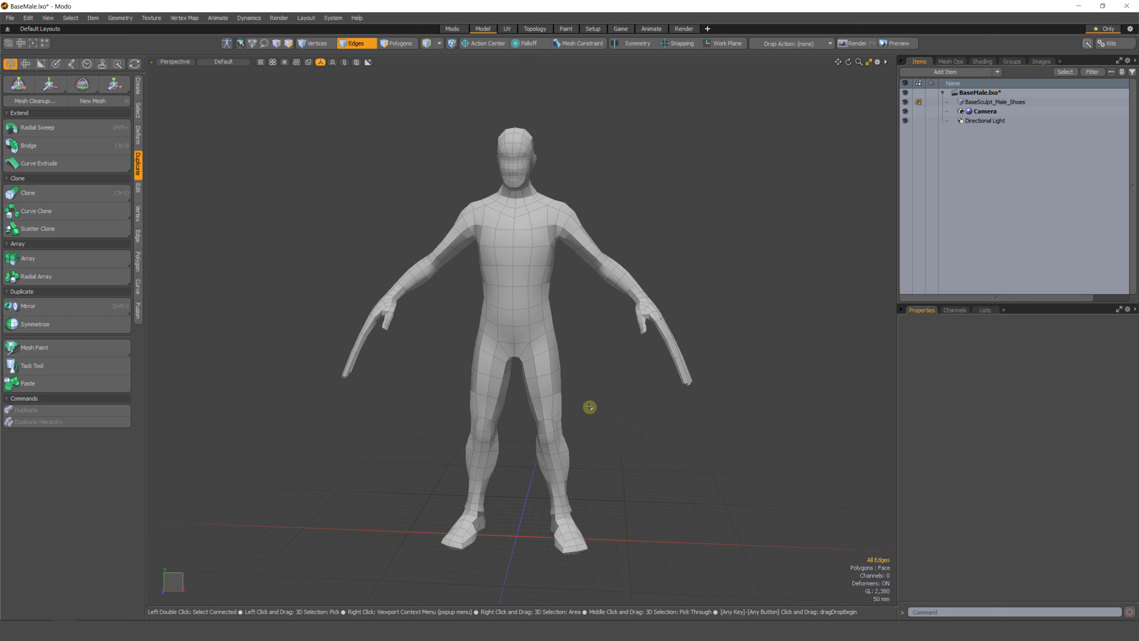
Select the negative X half of the body again from the top view and delete it.
key(3)
key(KP_1)
ctrl+alt+drag(491, 368, 527, 540)
alt+shift+drag(526, 541, 575, 250)
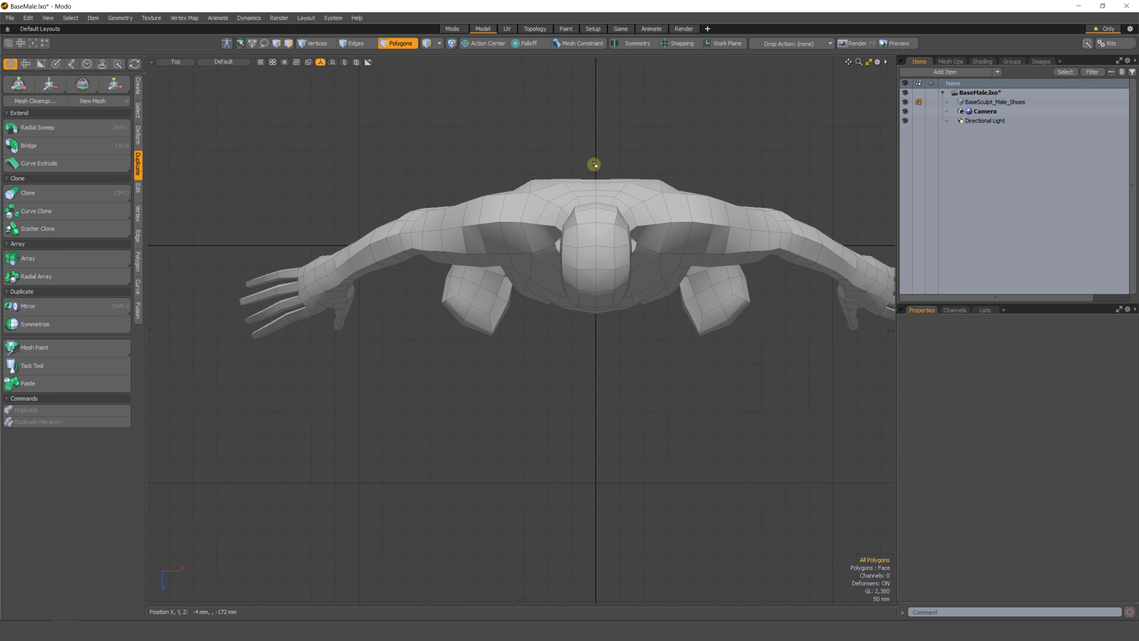
mouse_move(601, 152)
right_down()
mouse_move(506, 605)
mouse_move(595, 531)
right_up()
key(KP_Decimal)
mouse_move(605, 224)
alt+shift+mouse_down()
mouse_move(611, 412)
mouse_move(615, 358)
mouse_move(620, 382)
mouse_move(641, 374)
mouse_move(295, 361)
mouse_move(483, 362)
mouse_move(696, 397)
mouse_move(590, 387)
mouse_move(564, 450)
mouse_move(535, 326)
mouse_move(556, 439)
mouse_move(493, 333)
mouse_move(522, 275)
mouse_move(524, 302)
mouse_move(501, 298)
mouse_move(538, 260)
mouse_move(516, 214)
alt+shift+mouse_up()
key(Delete)
Examine the center-line vertices and edge loop of the half body in the front view.
key(1)
right_drag(520, 191, 502, 202)
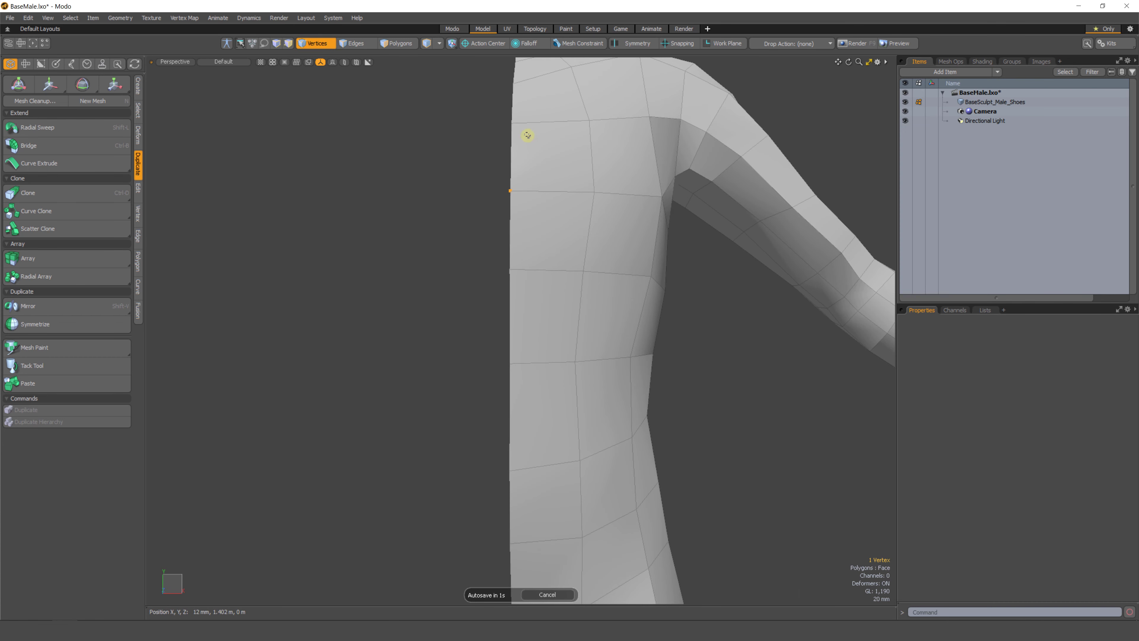
key(ctrl+space)
click(509, 406)
ctrl+alt+drag(509, 407, 501, 269)
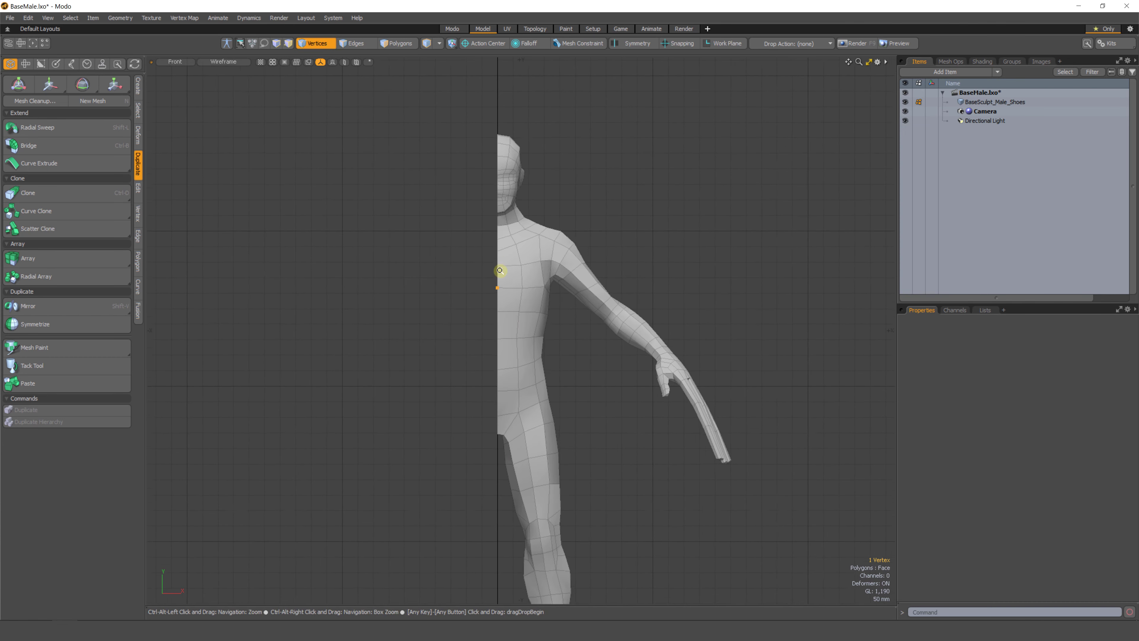
key(2)
double_click(496, 298)
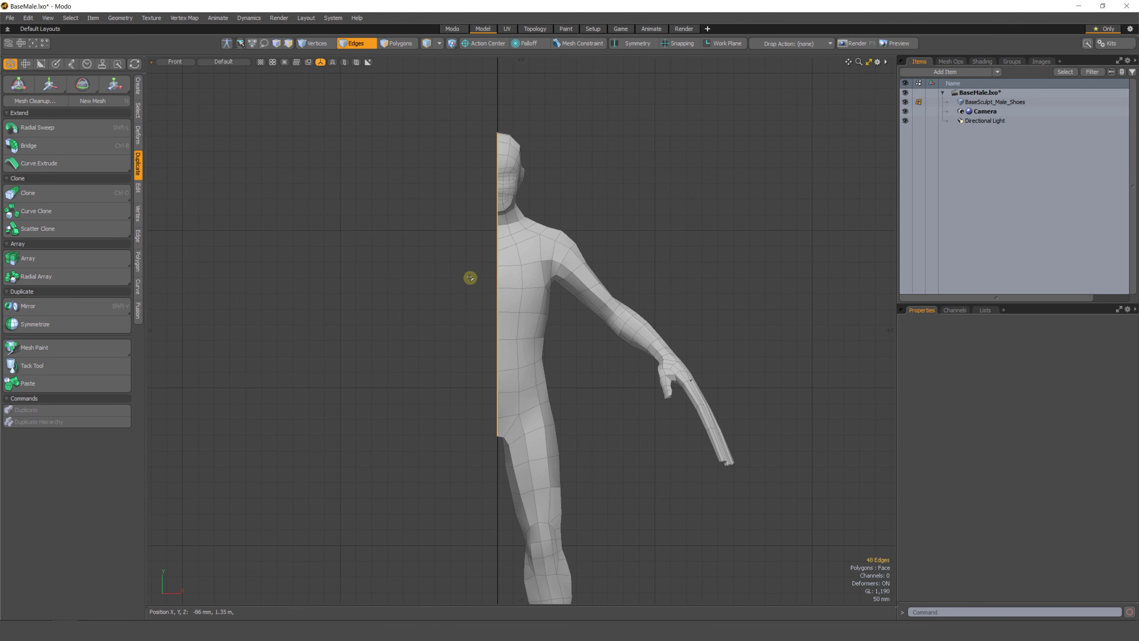
ctrl+alt+drag(499, 260, 501, 348)
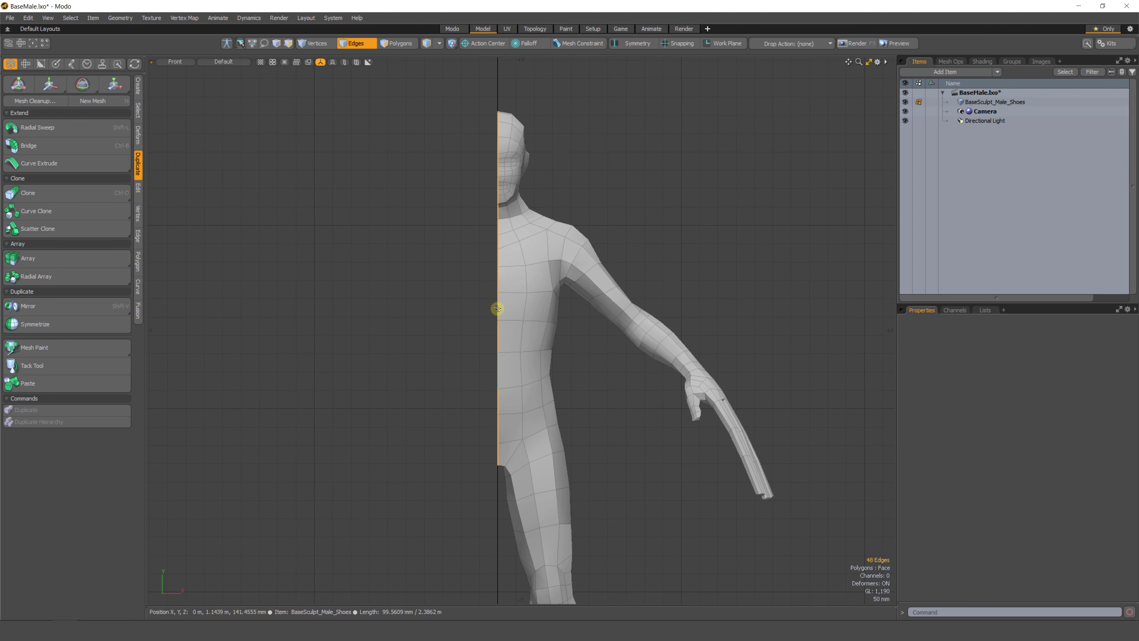
alt+shift+drag(501, 280, 508, 216)
click(507, 277)
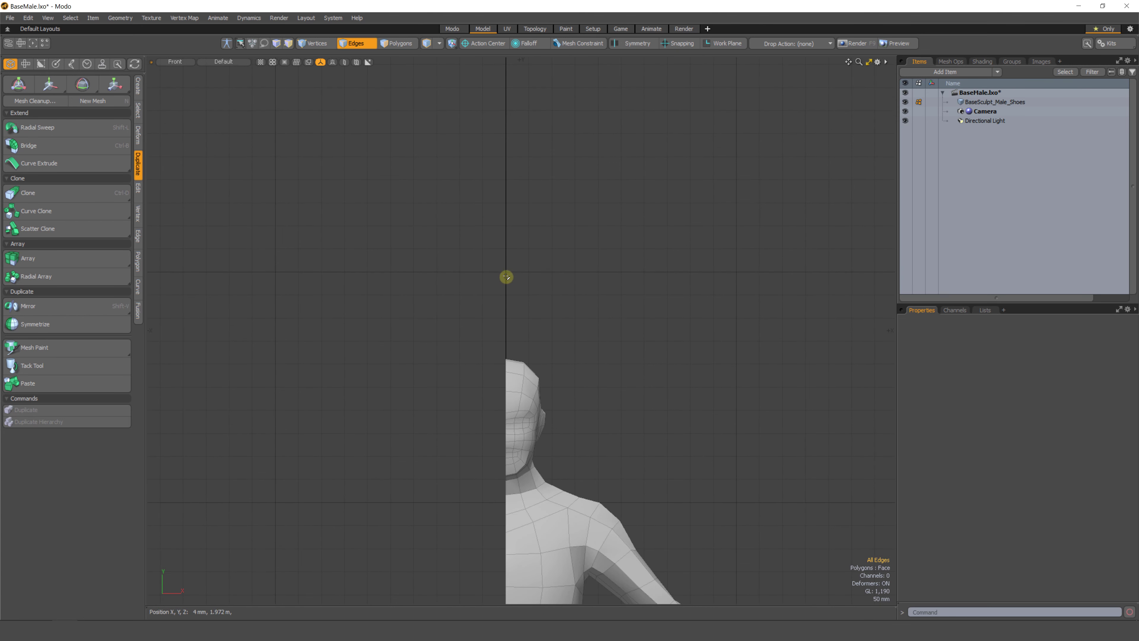
middle_drag(504, 161, 506, 315)
alt+drag(543, 307, 497, 301)
scroll(505, 320, up, 4)
key(1)
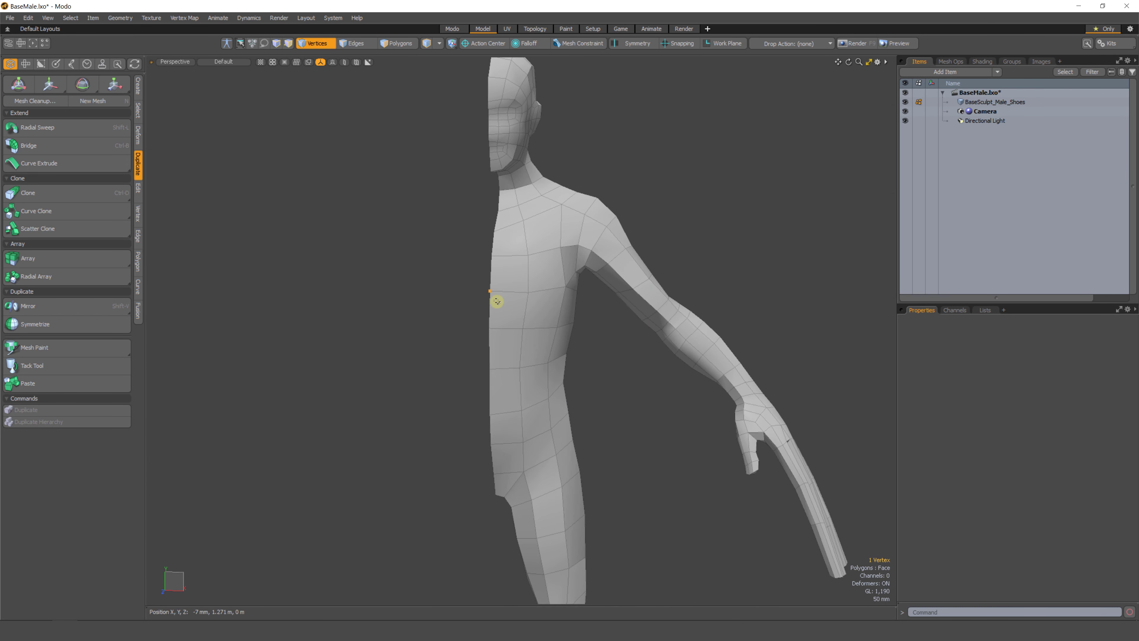
Move two center-line vertices near the waist along X with the Move tool.
key(w)
scroll(505, 291, up, 3)
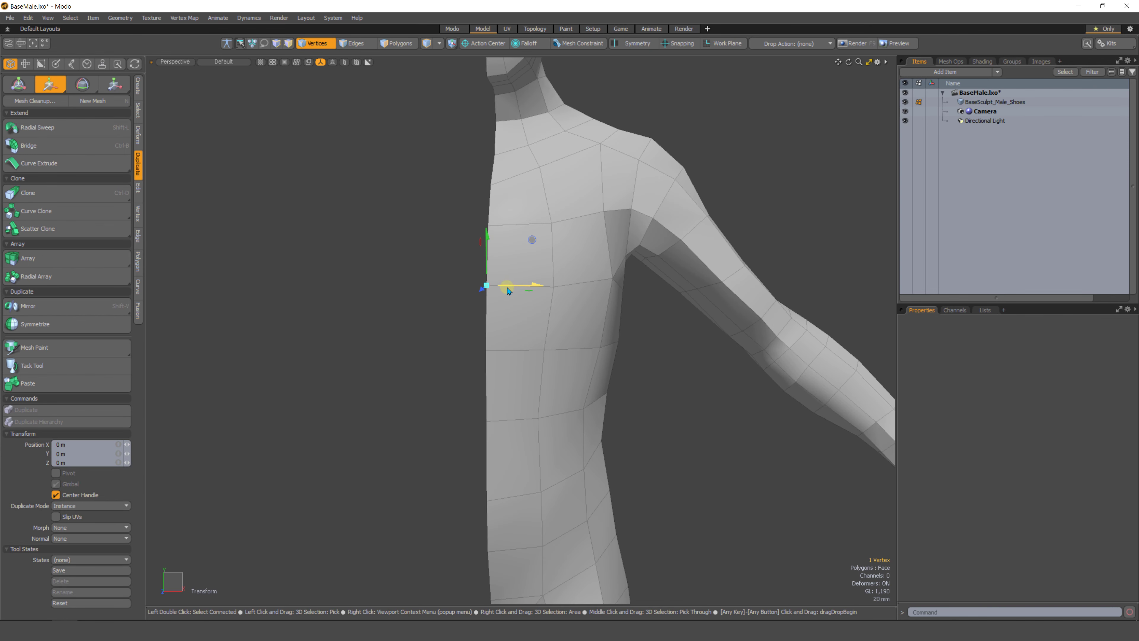
mouse_move(516, 287)
alt+mouse_down()
mouse_move(491, 275)
mouse_move(518, 272)
alt+mouse_up()
key(space)
key(w)
key(space)
click(483, 340)
key(w)
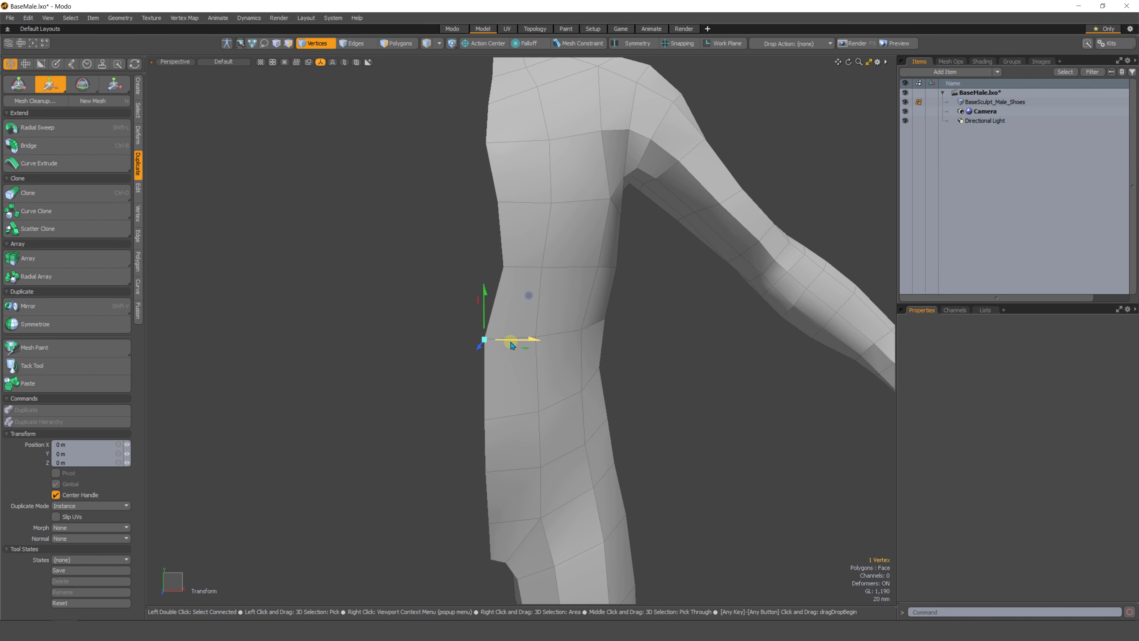
mouse_move(512, 345)
mouse_down()
mouse_move(493, 344)
mouse_move(471, 382)
mouse_move(432, 324)
mouse_move(482, 296)
mouse_move(471, 285)
mouse_move(512, 351)
mouse_move(493, 269)
mouse_move(622, 281)
mouse_up()
key(space)
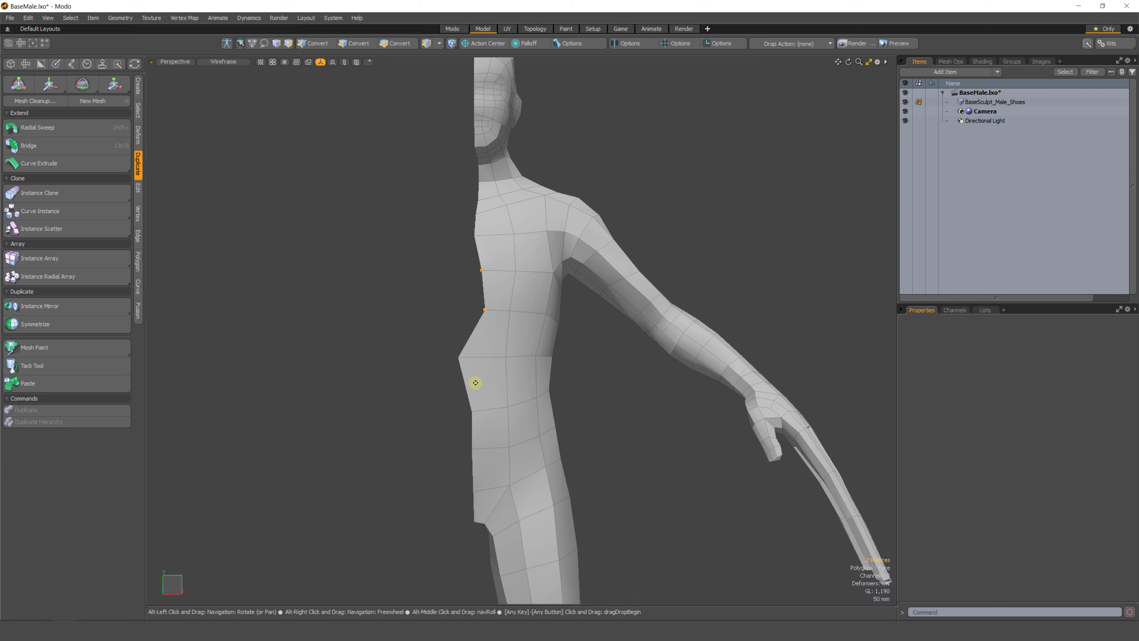
Select all polygons of the half body and mirror them across the X axis.
alt+shift+drag(475, 382, 470, 366)
right_drag(459, 317, 444, 327)
right_drag(344, 352, 300, 359)
mouse_move(407, 432)
alt+shift+mouse_down()
mouse_move(399, 374)
mouse_move(457, 382)
mouse_move(457, 400)
alt+shift+mouse_up()
key(2)
right_drag(464, 379, 458, 355)
alt+drag(430, 406, 483, 300)
scroll(434, 422, down, 5)
key(3)
double_click(494, 303)
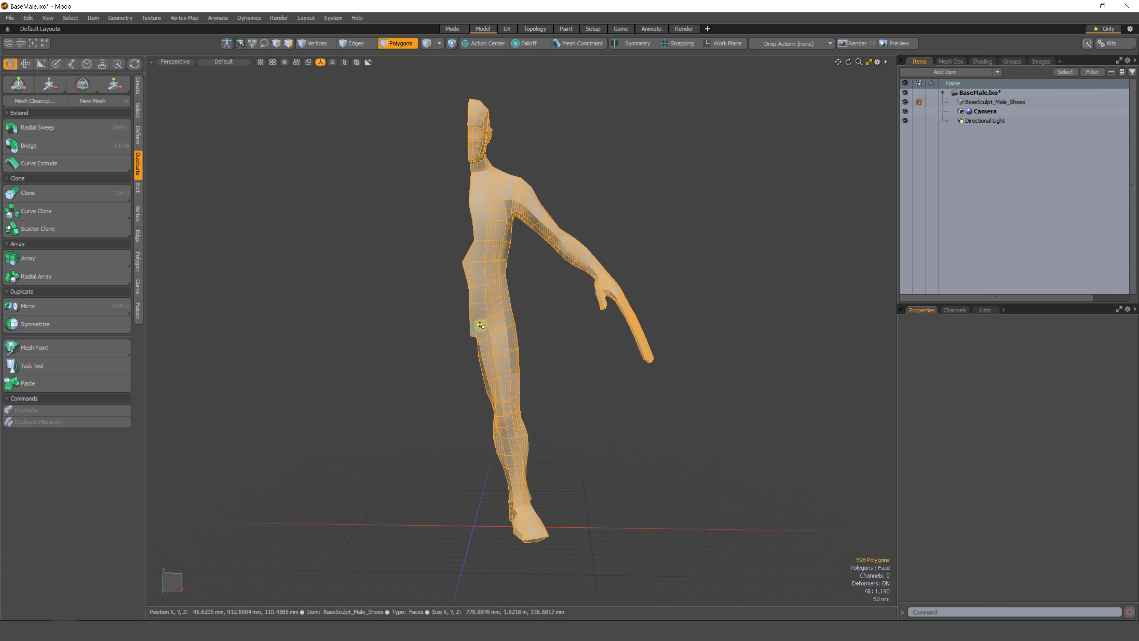
click(49, 307)
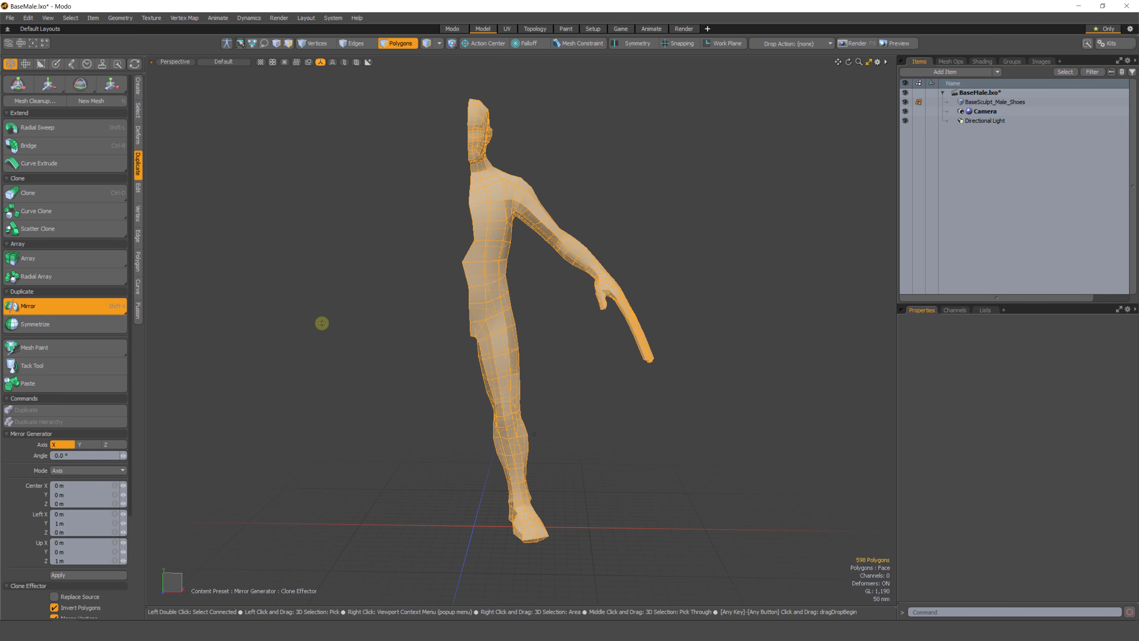
click(70, 574)
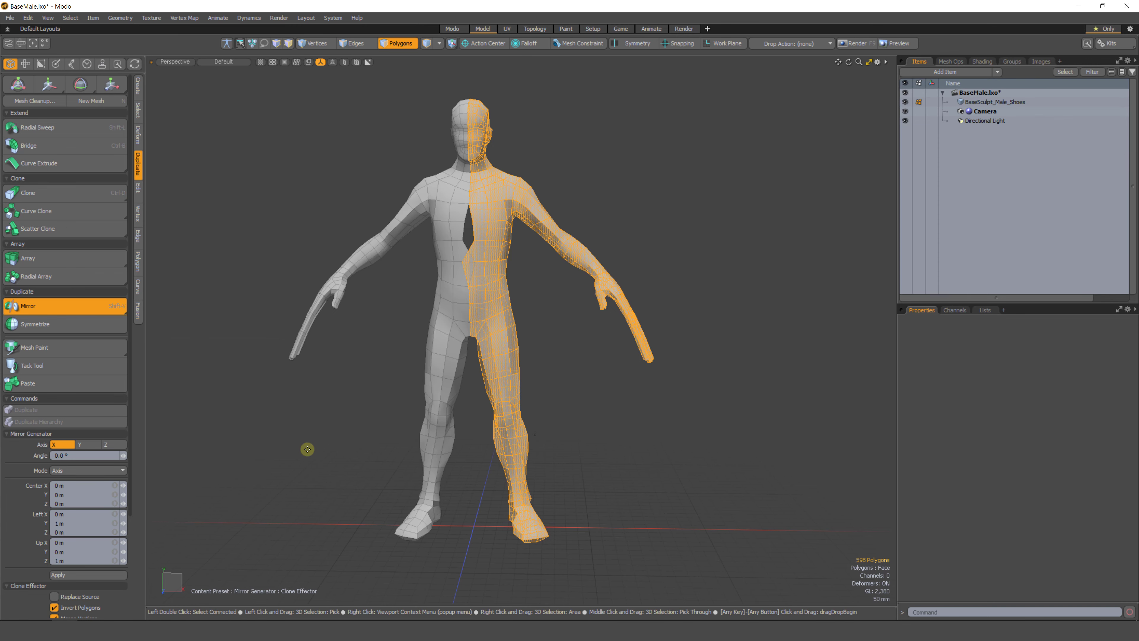
Inspect the gap along the chest seam and undo the mirror.
click(564, 346)
scroll(453, 297, up, 5)
mouse_move(453, 297)
alt+mouse_down()
mouse_move(478, 333)
mouse_move(453, 282)
alt+mouse_up()
key(1)
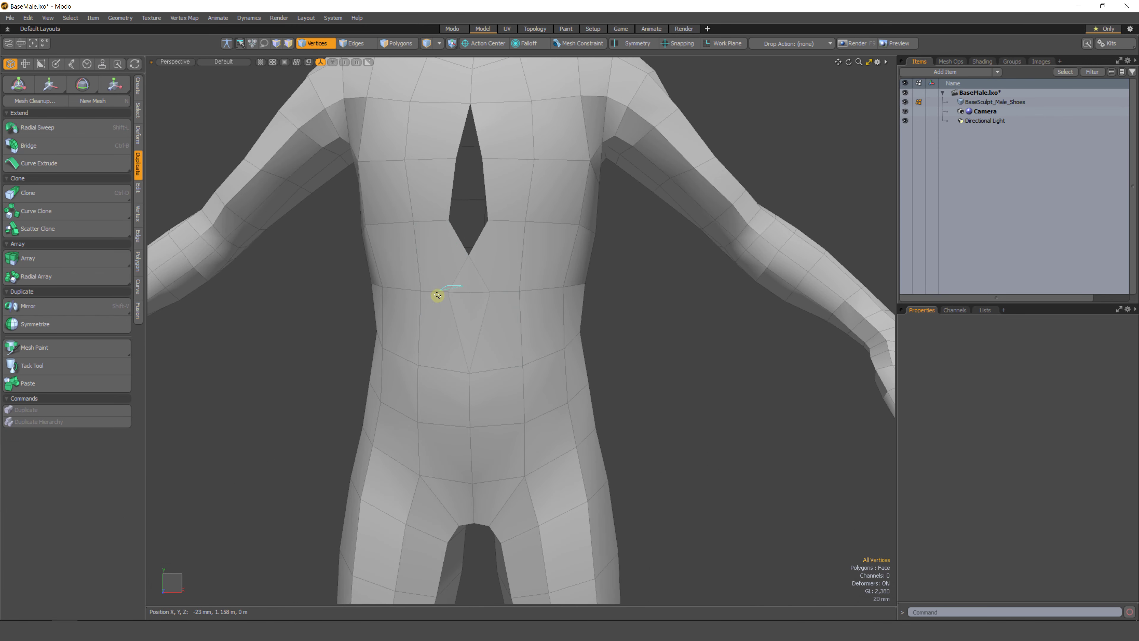
right_drag(502, 283, 501, 285)
mouse_move(501, 285)
alt+mouse_down()
mouse_move(440, 320)
mouse_move(450, 308)
mouse_move(470, 315)
mouse_move(444, 319)
alt+mouse_up()
click(480, 302)
shift+click(436, 294)
ctrl+right_drag(484, 301, 454, 296)
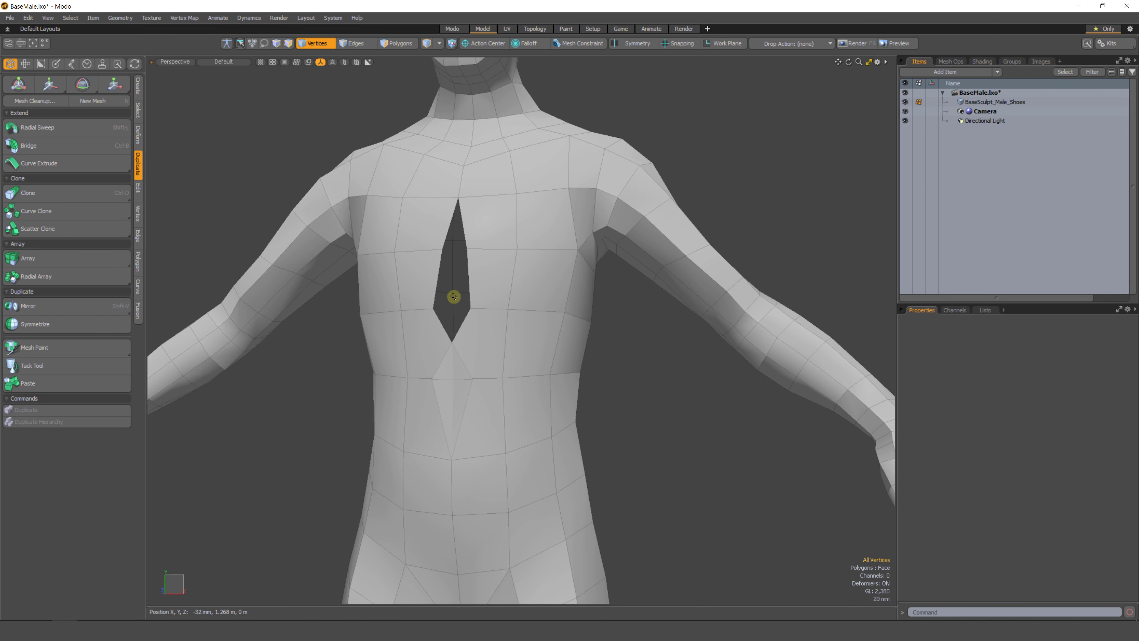
ctrl+alt+drag(439, 277, 462, 354)
key(3)
key(shift+x)
key(shift+h)
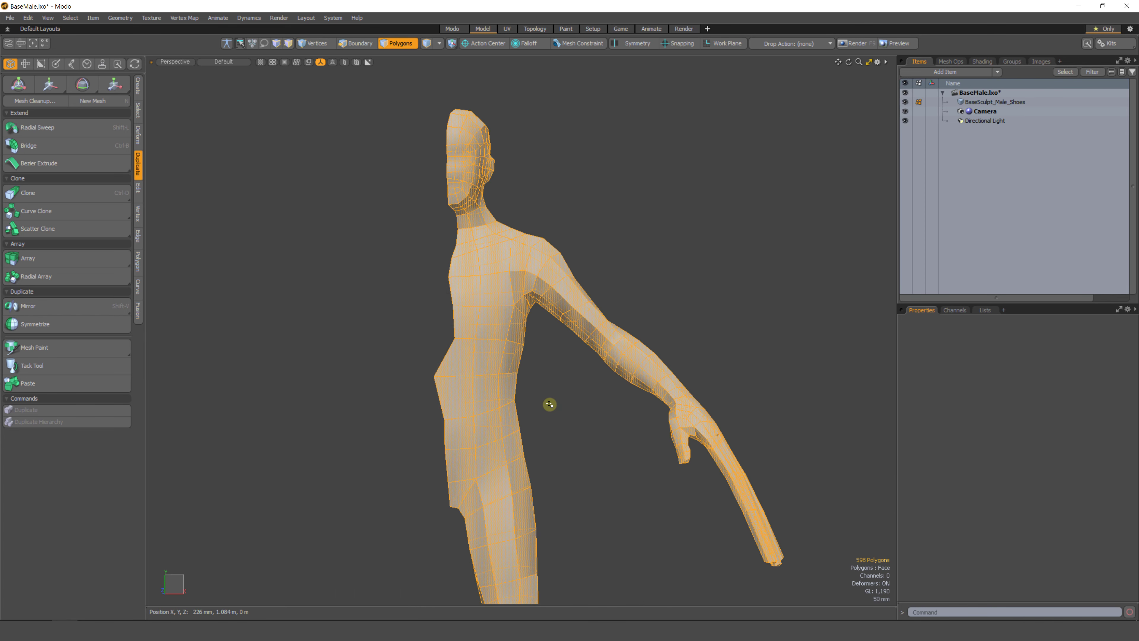
Select the middle edge loop and center its vertices on X with Center Vertices.
click(549, 404)
alt+drag(460, 392, 473, 411)
alt+shift+drag(473, 411, 480, 353)
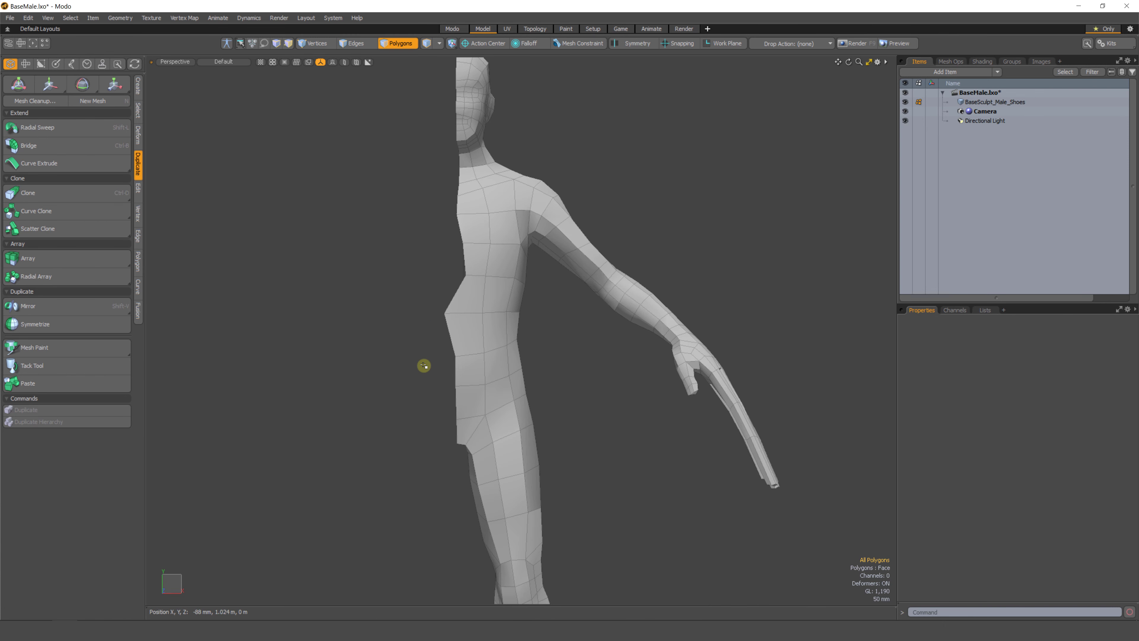
click(137, 193)
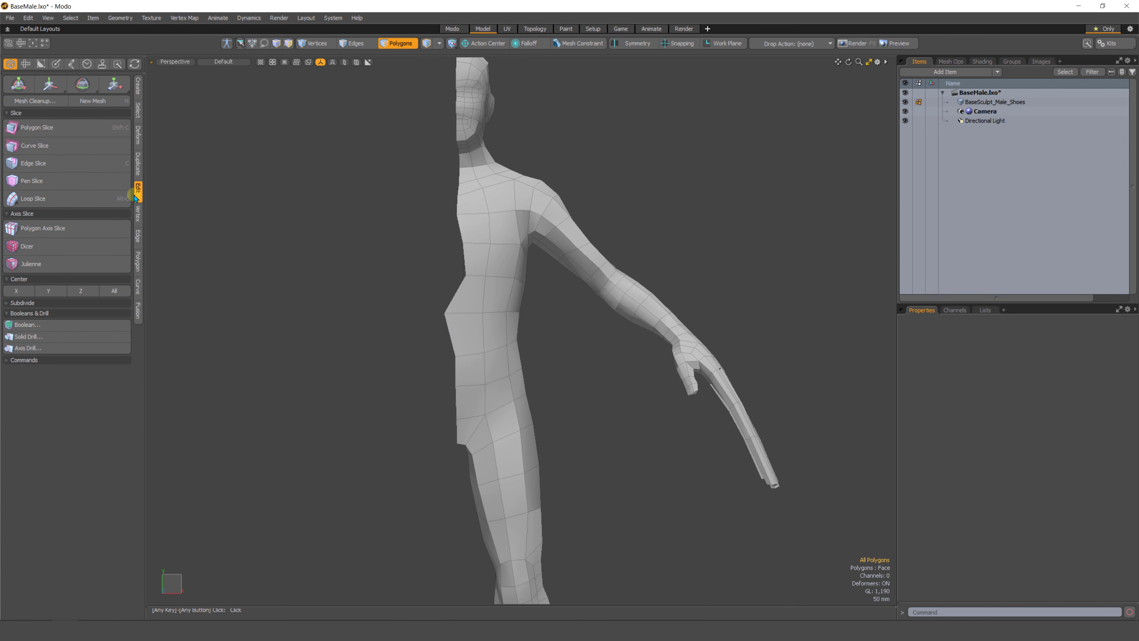
click(59, 279)
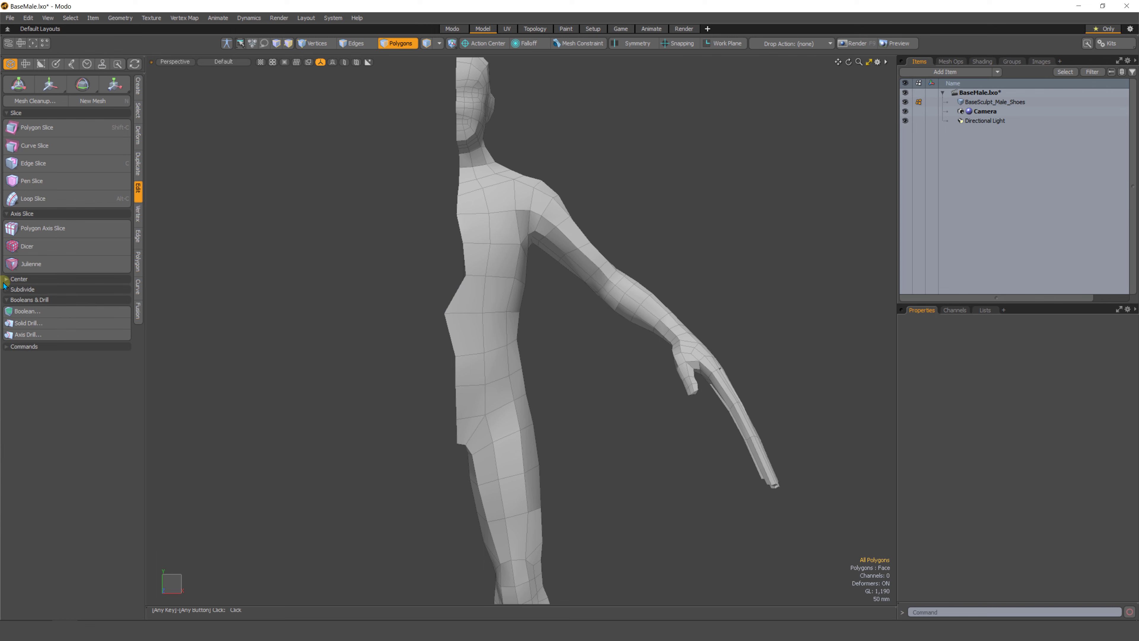
click(58, 278)
click(14, 291)
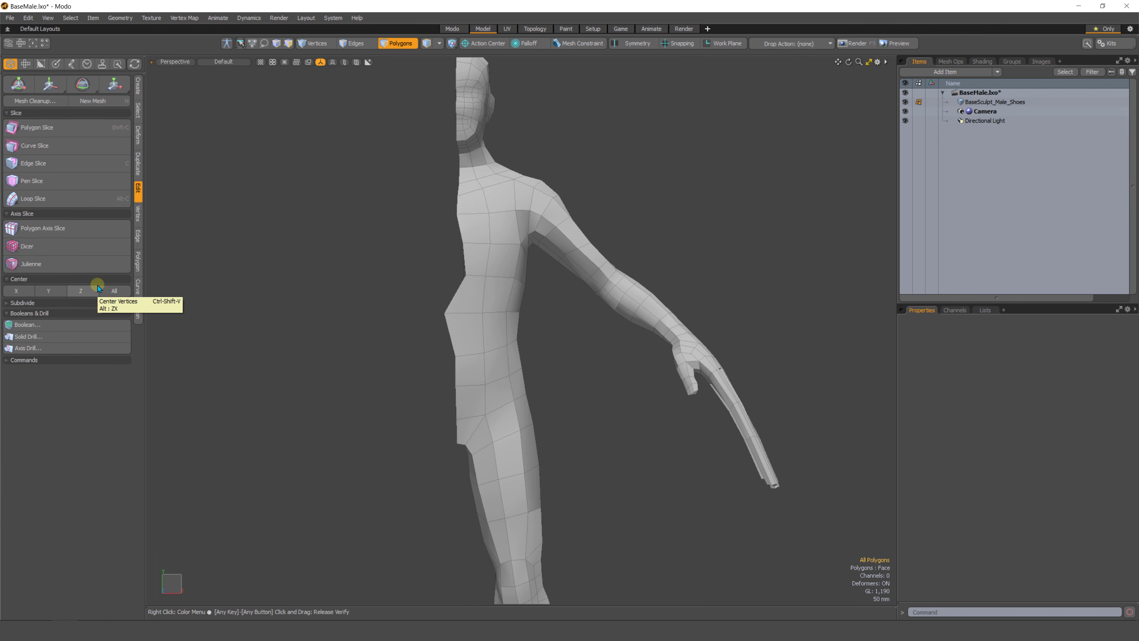
scroll(445, 294, up, 2)
key(2)
double_click(466, 263)
mouse_move(438, 336)
alt+mouse_down()
mouse_move(452, 321)
mouse_move(441, 321)
mouse_move(437, 348)
alt+mouse_up()
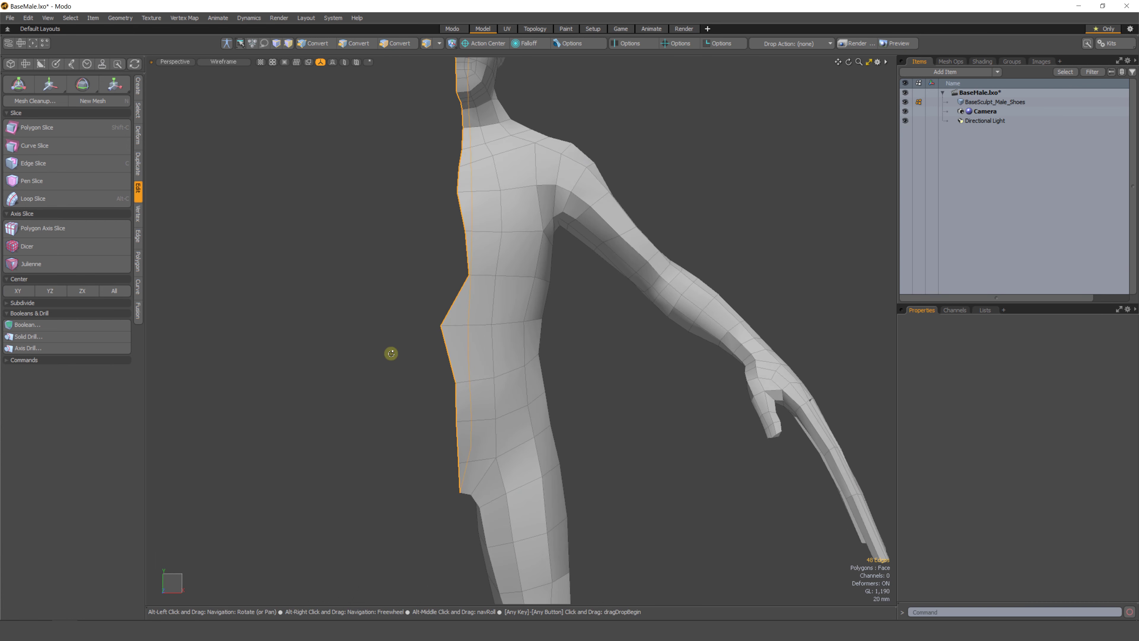
alt+drag(453, 249, 437, 255)
key(1)
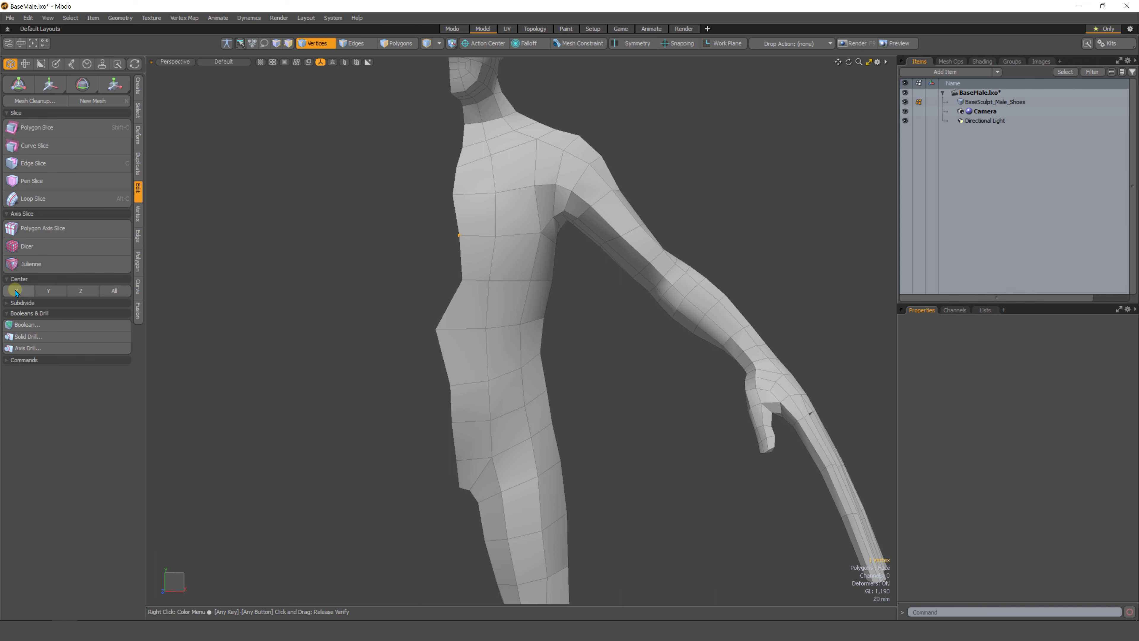
click(17, 292)
click(462, 279)
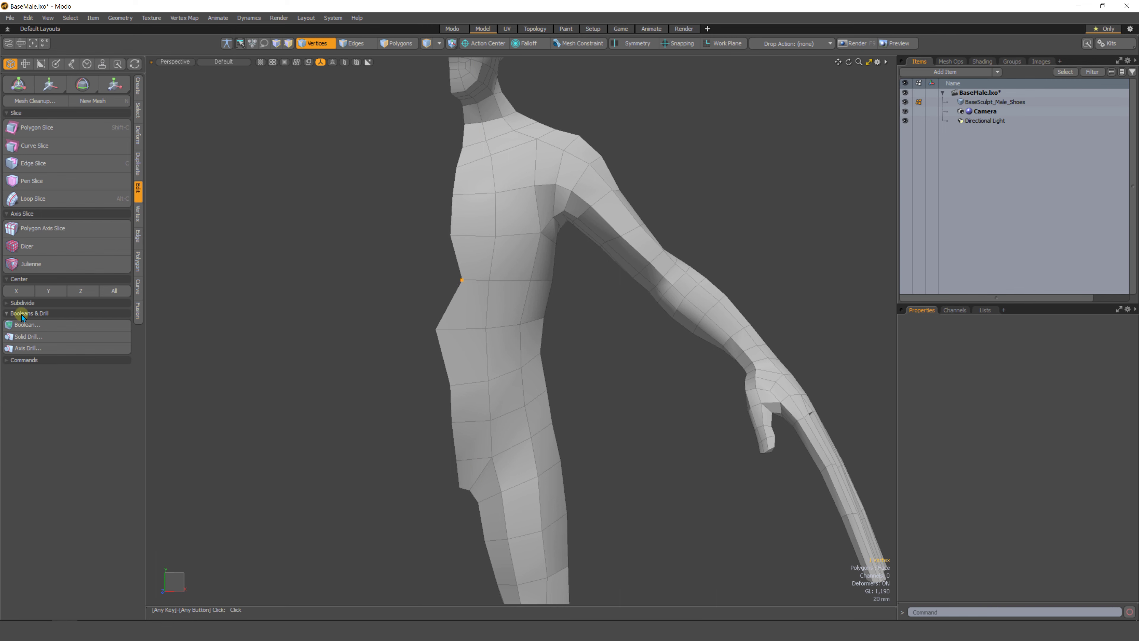
Center the selected waist vertex on X, then undo the last five operations.
click(17, 292)
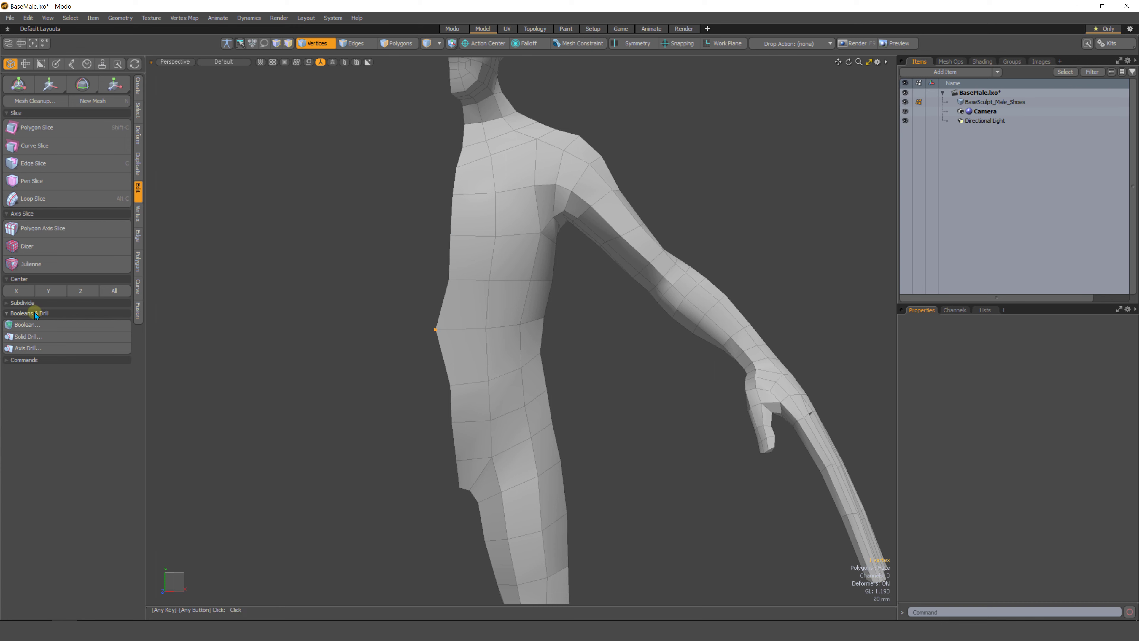
click(17, 291)
key(ctrl+z)
key(ctrl+z)
key(ctrl+z)
key(ctrl+z)
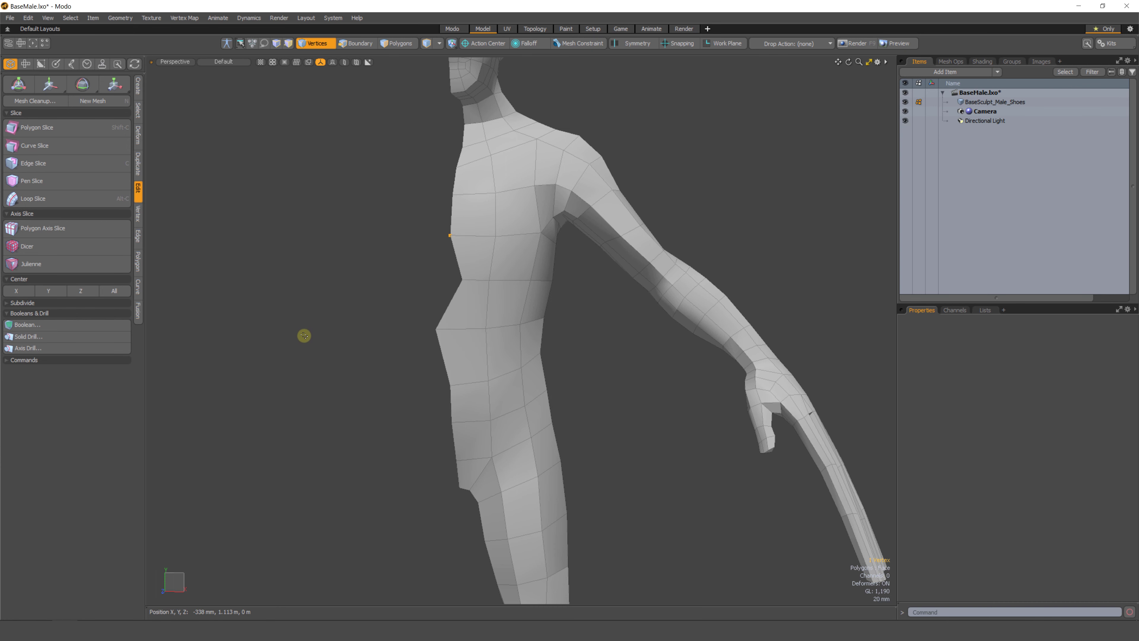
key(ctrl+z)
key(ctrl+z)
Select three center-line vertices along the chest and waist and center them on X.
alt+drag(329, 335, 354, 322)
alt+drag(407, 266, 454, 238)
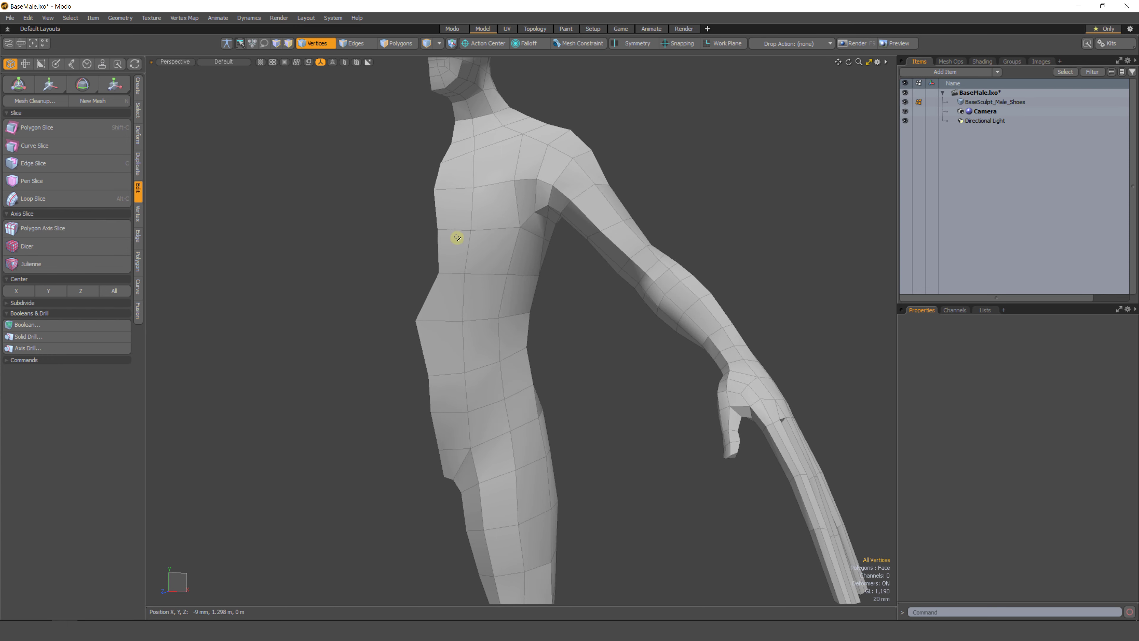
mouse_move(426, 215)
right_down()
mouse_move(391, 346)
mouse_move(448, 323)
right_up()
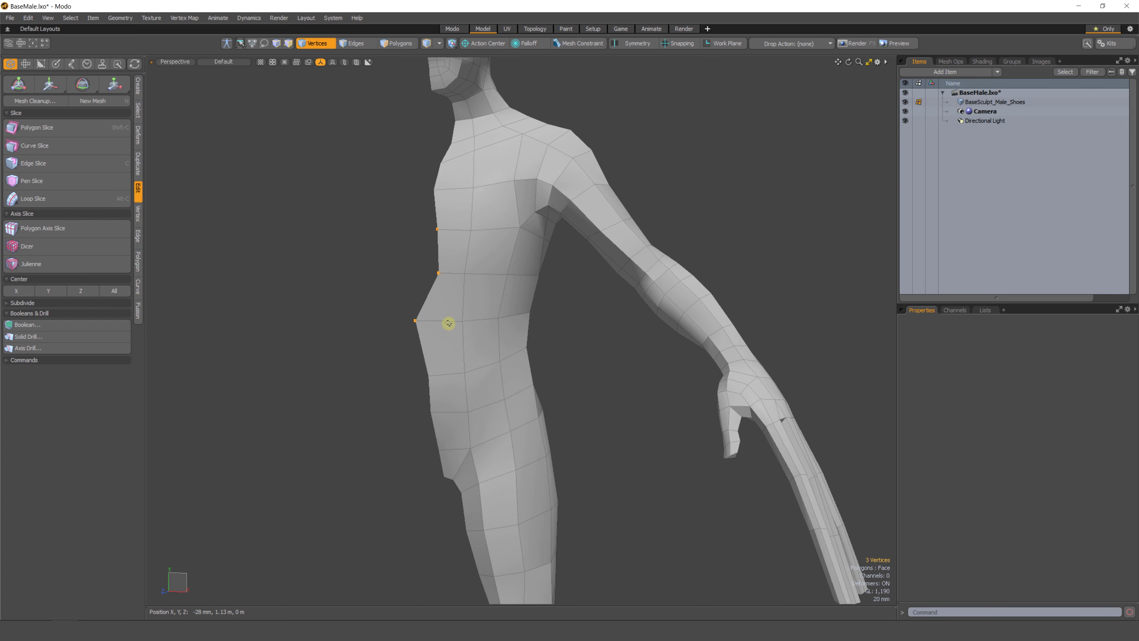
click(15, 292)
Move the three selected vertices along X with the Move tool, then center them back on X.
alt+drag(409, 318, 460, 296)
key(w)
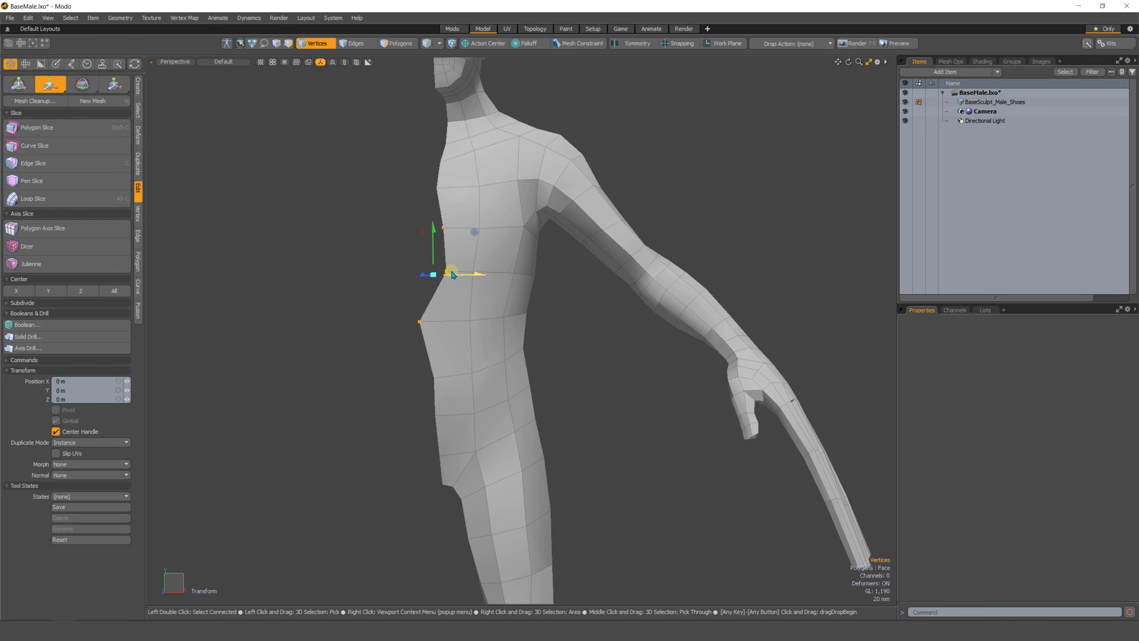
mouse_move(475, 232)
mouse_down()
mouse_move(464, 220)
mouse_move(434, 259)
mouse_move(462, 249)
mouse_up()
key(ctrl+z)
alt+drag(435, 341, 462, 313)
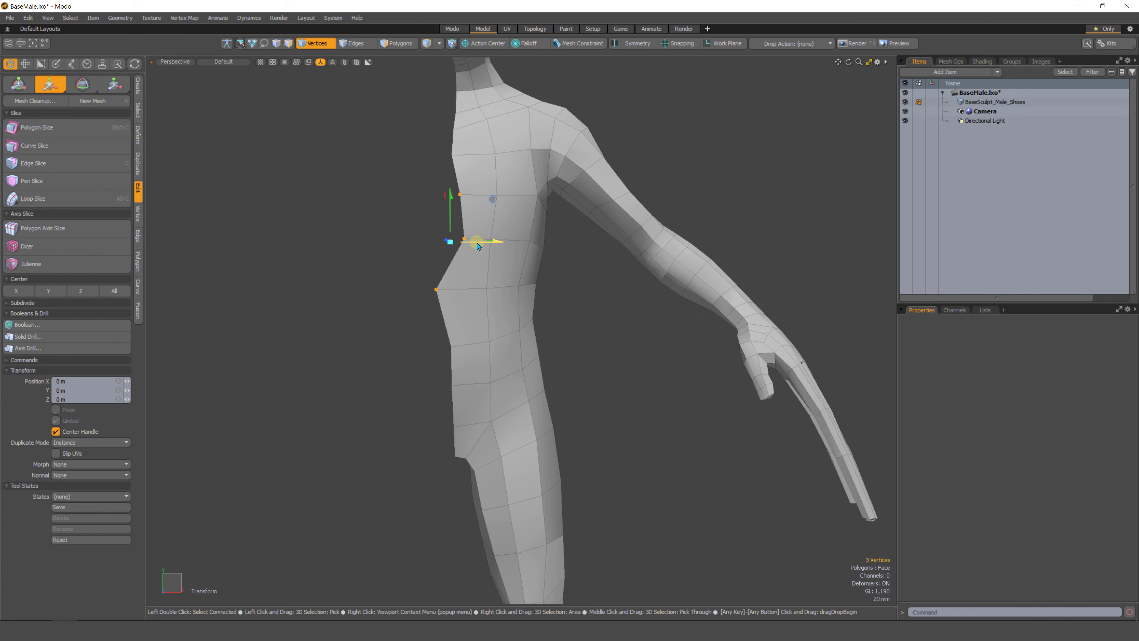
drag(478, 246, 322, 246)
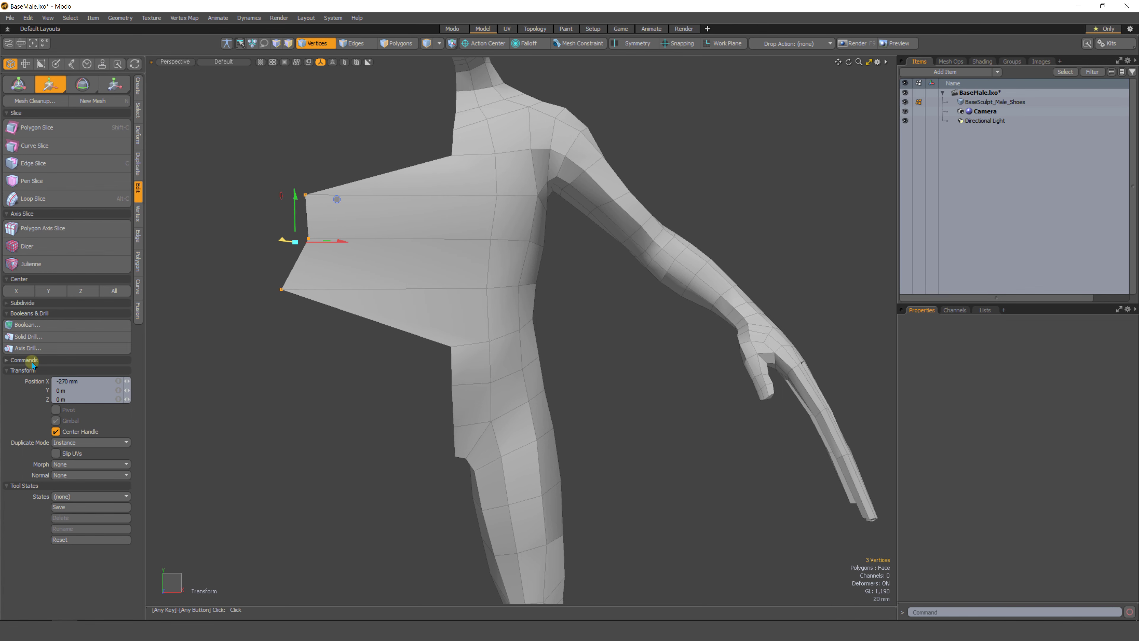
click(17, 292)
Select a center-line chest vertex and center it on X.
alt+drag(446, 221, 453, 239)
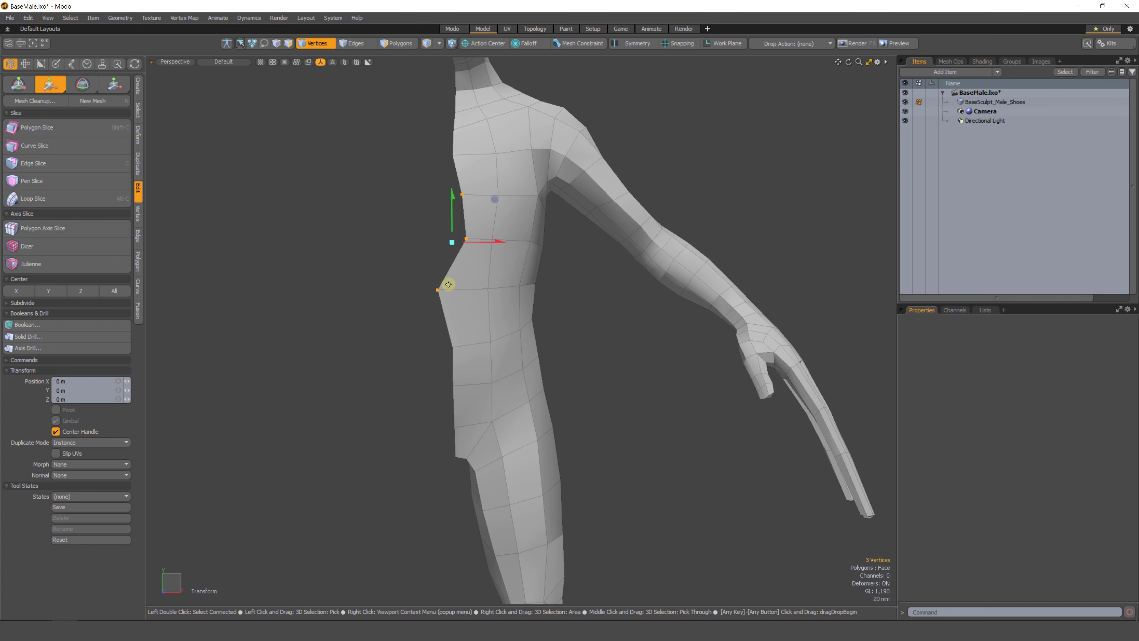
alt+drag(440, 299, 433, 299)
click(416, 255)
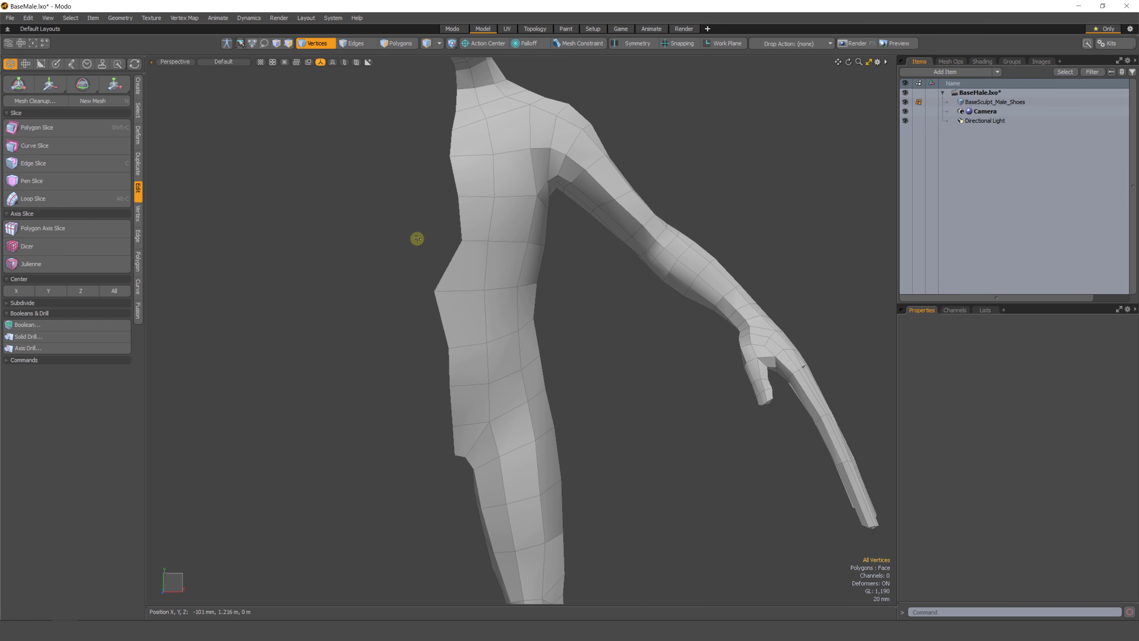
click(464, 208)
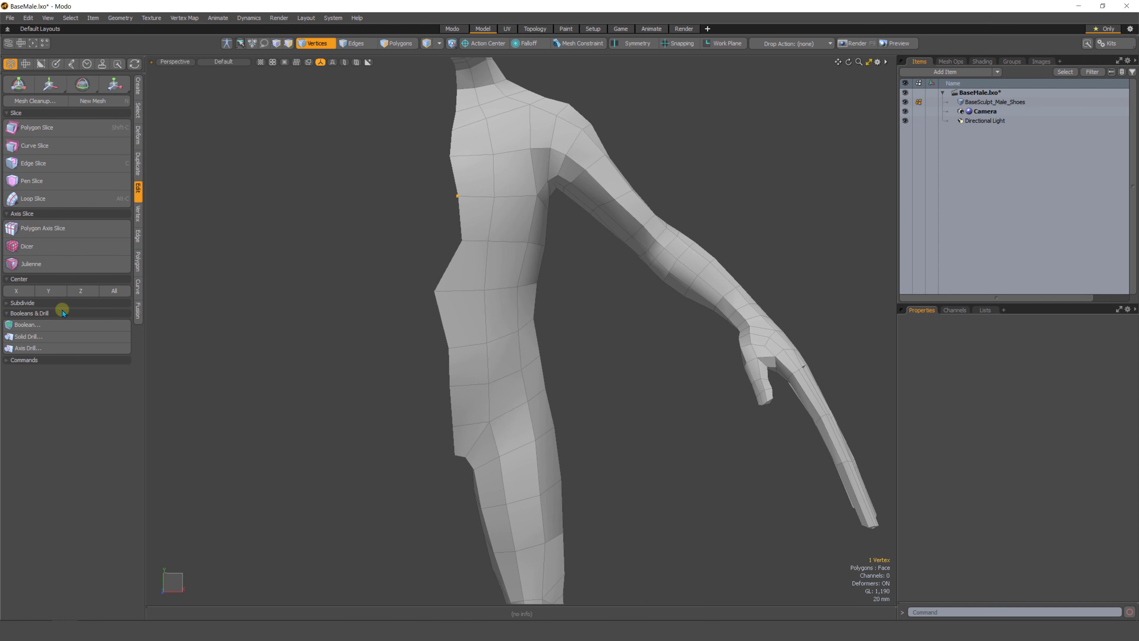
mouse_move(463, 249)
right_down()
mouse_move(417, 280)
mouse_move(433, 302)
right_up()
click(17, 293)
click(16, 291)
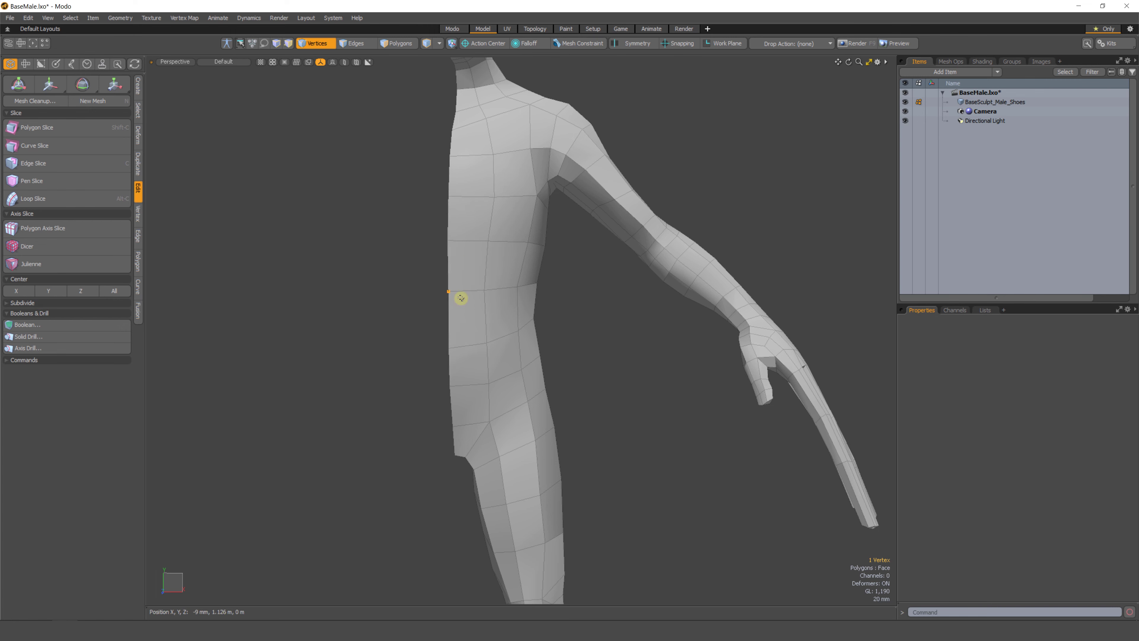
Undo the last three vertex changes and clear the selection.
key(ctrl+z)
key(ctrl+z)
key(ctrl+z)
key(ctrl+z)
key(ctrl+z)
key(ctrl+z)
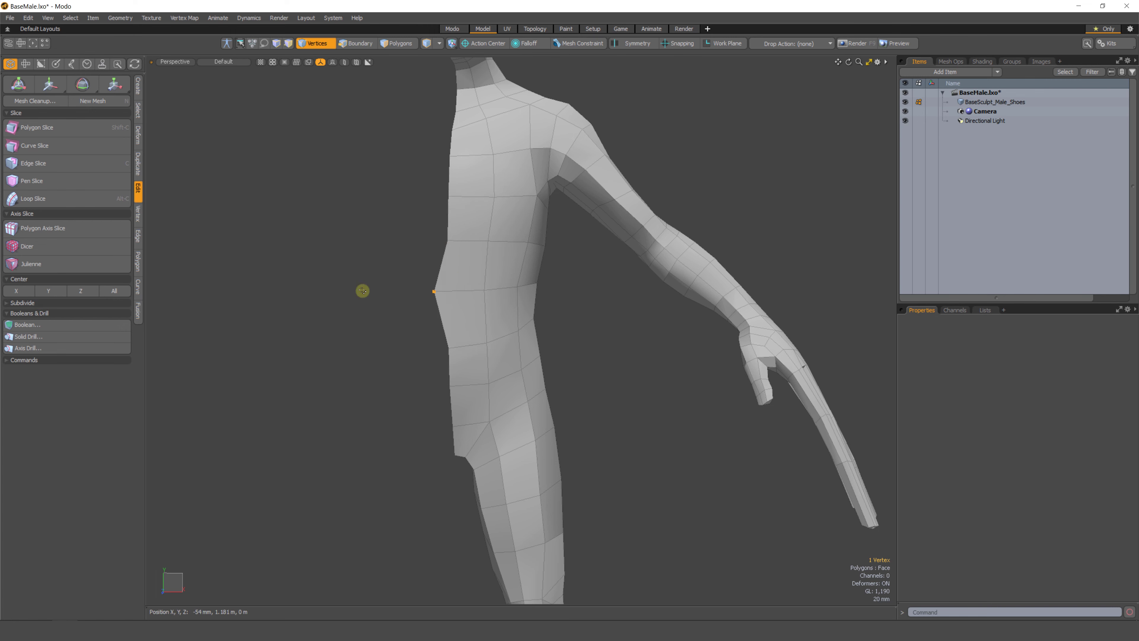
alt+drag(396, 279, 406, 311)
click(447, 358)
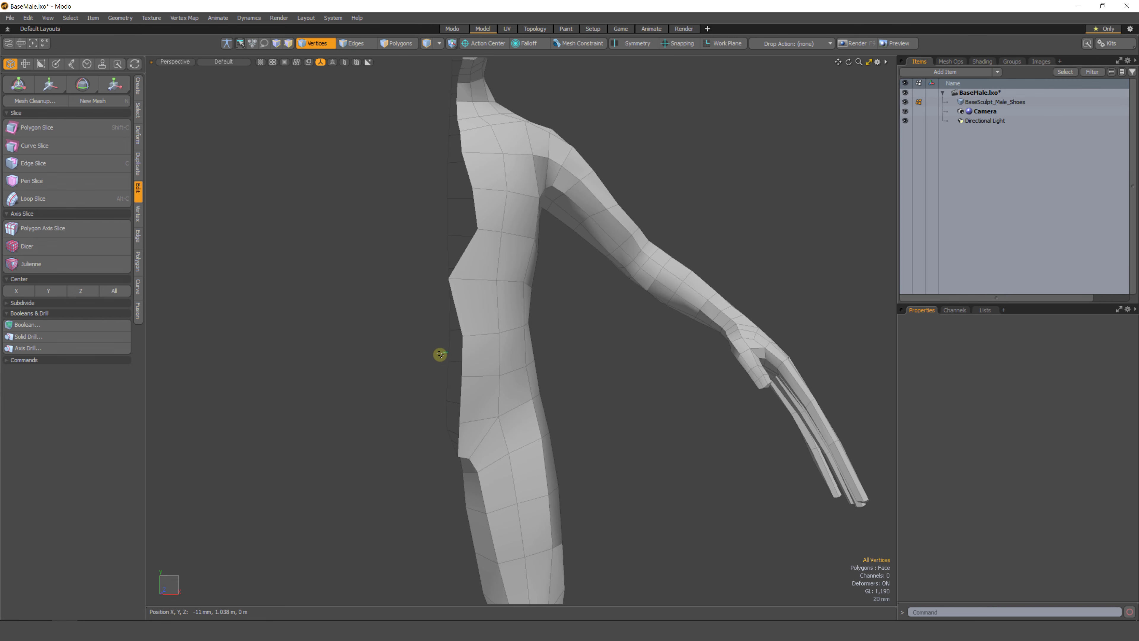
Nudge individual center-line vertices at the chest and waist along X with the Move tool.
key(w)
drag(464, 362, 452, 362)
key(q)
click(448, 235)
key(w)
drag(469, 237, 474, 237)
mouse_move(431, 287)
alt+mouse_down()
mouse_move(404, 305)
mouse_move(409, 333)
mouse_move(435, 339)
mouse_move(422, 362)
mouse_move(436, 307)
alt+mouse_up()
key(q)
click(402, 318)
Select the middle edge loop along the torso's center line in front view.
key(2)
double_click(436, 305)
key(ctrl+space)
click(442, 387)
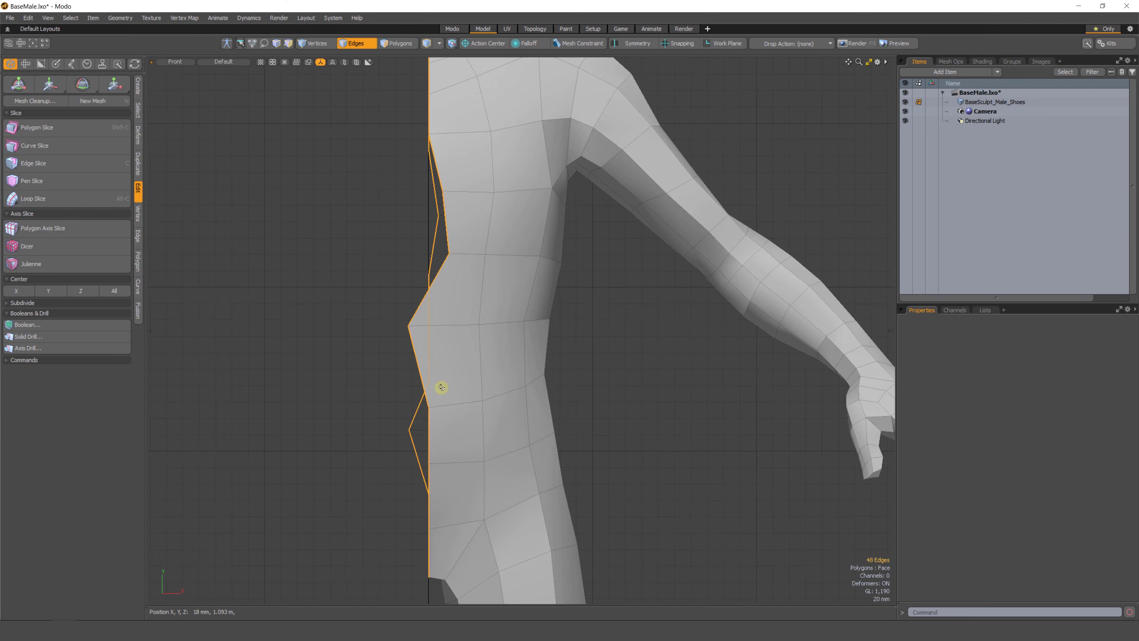
scroll(441, 387, down, 5)
alt+shift+drag(425, 349, 451, 317)
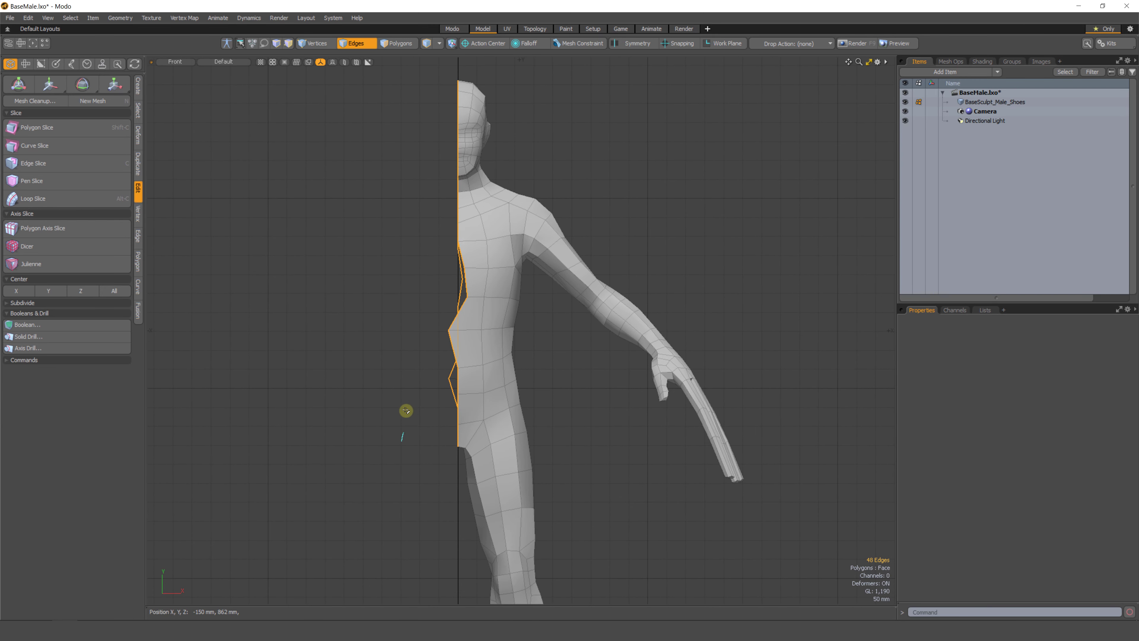
right_drag(406, 411, 412, 130)
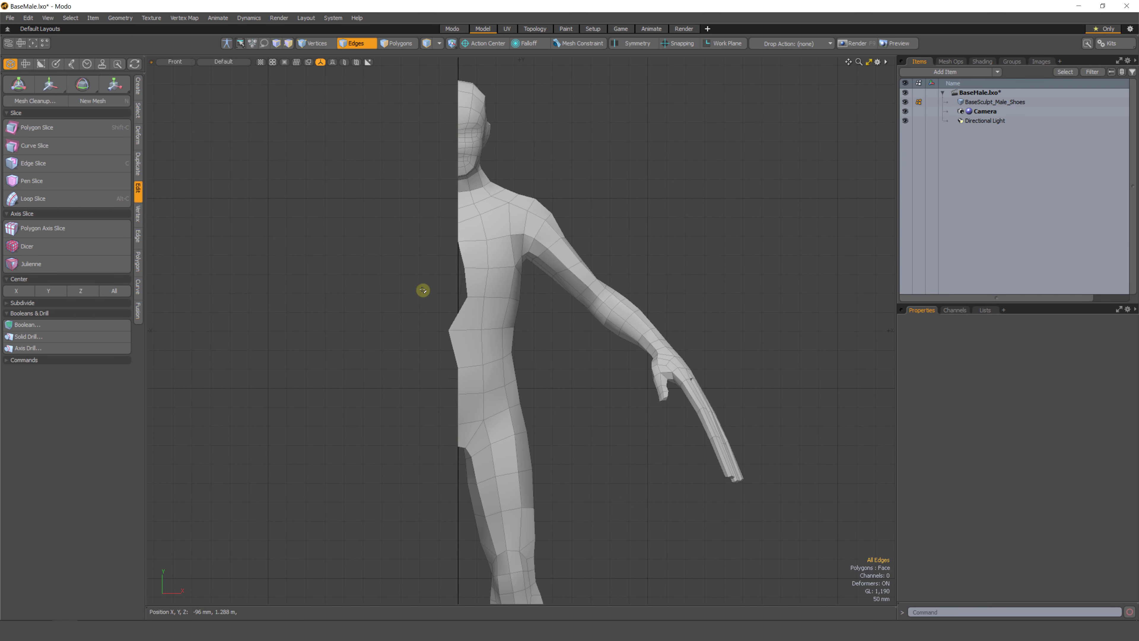
double_click(462, 314)
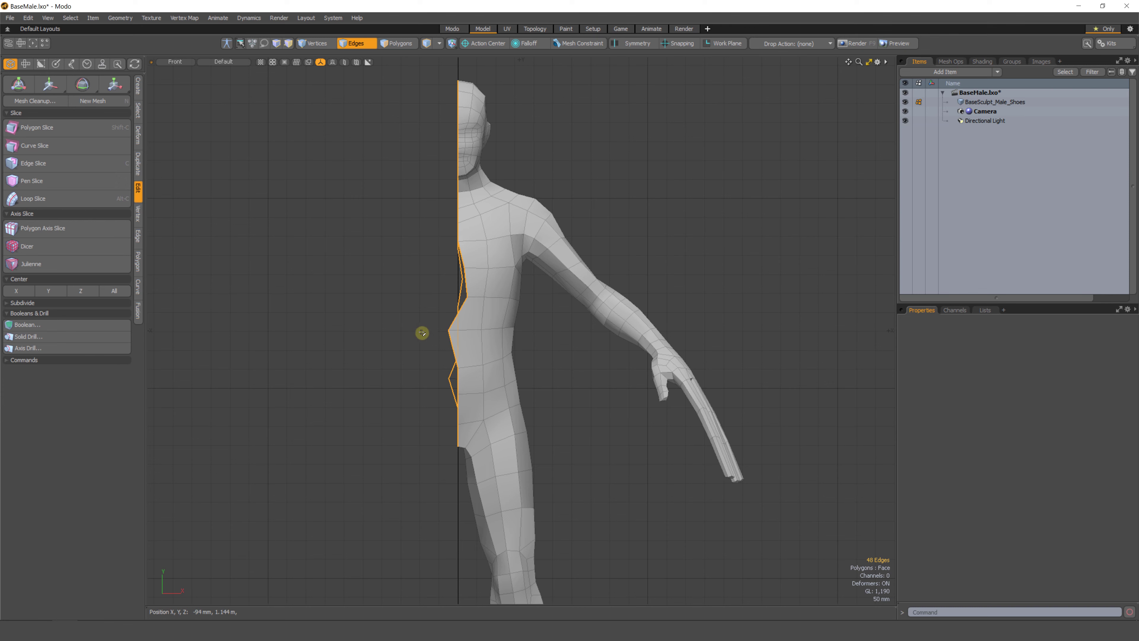
Scale the edge loop to 0% on X with the Scale tool and undo the scaling.
click(112, 87)
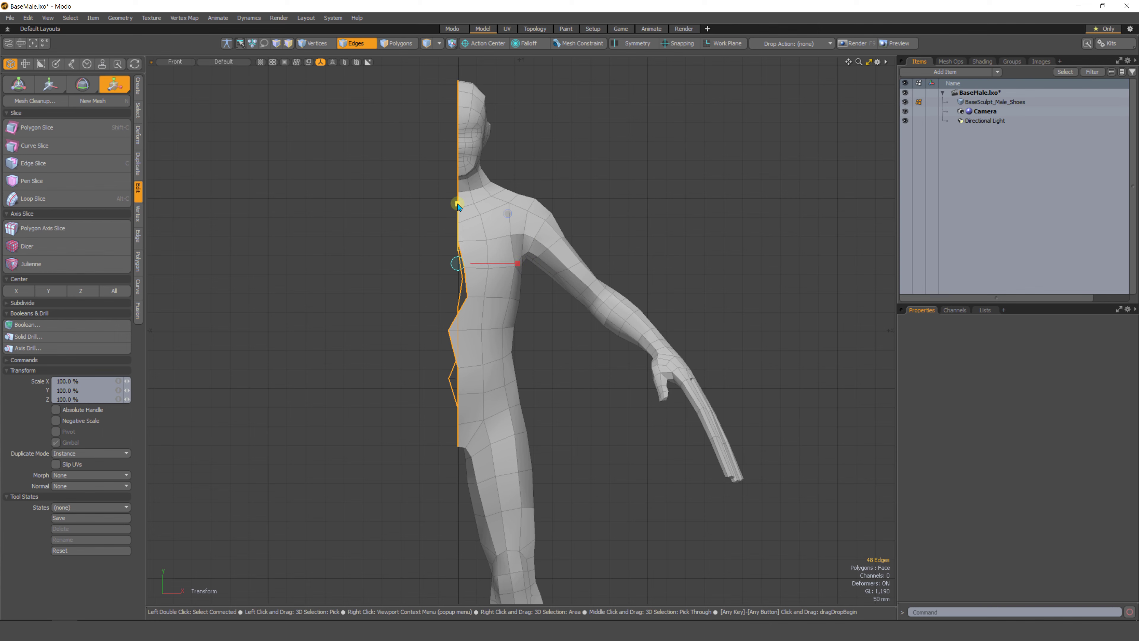
mouse_move(457, 205)
mouse_down()
mouse_move(458, 183)
mouse_move(457, 208)
mouse_up()
key(ctrl+z)
drag(515, 263, 479, 264)
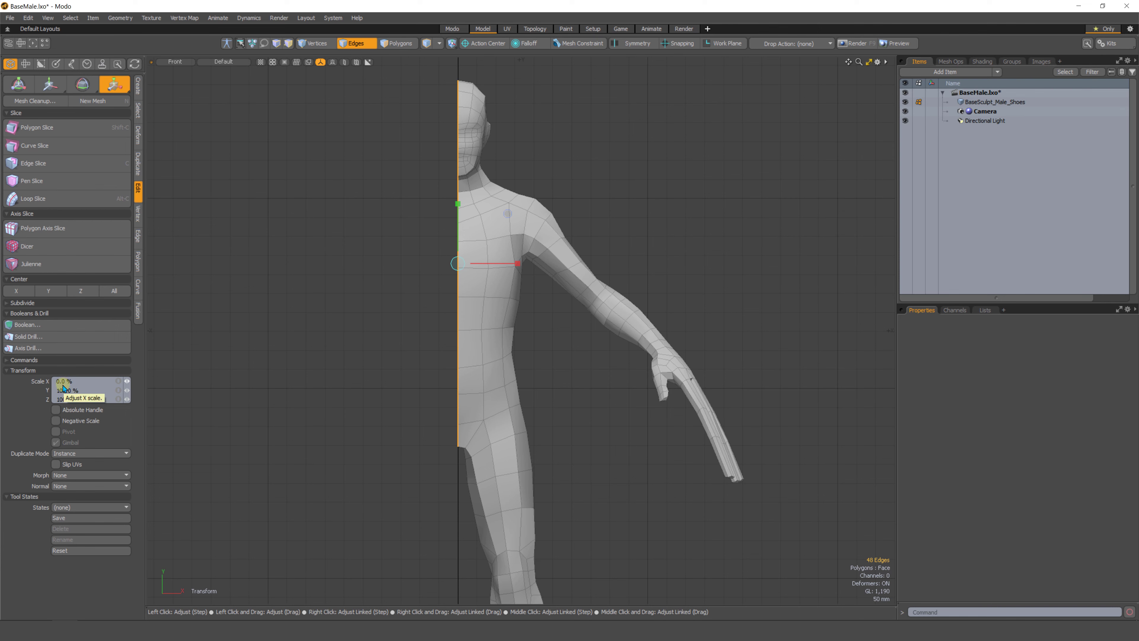
click(57, 418)
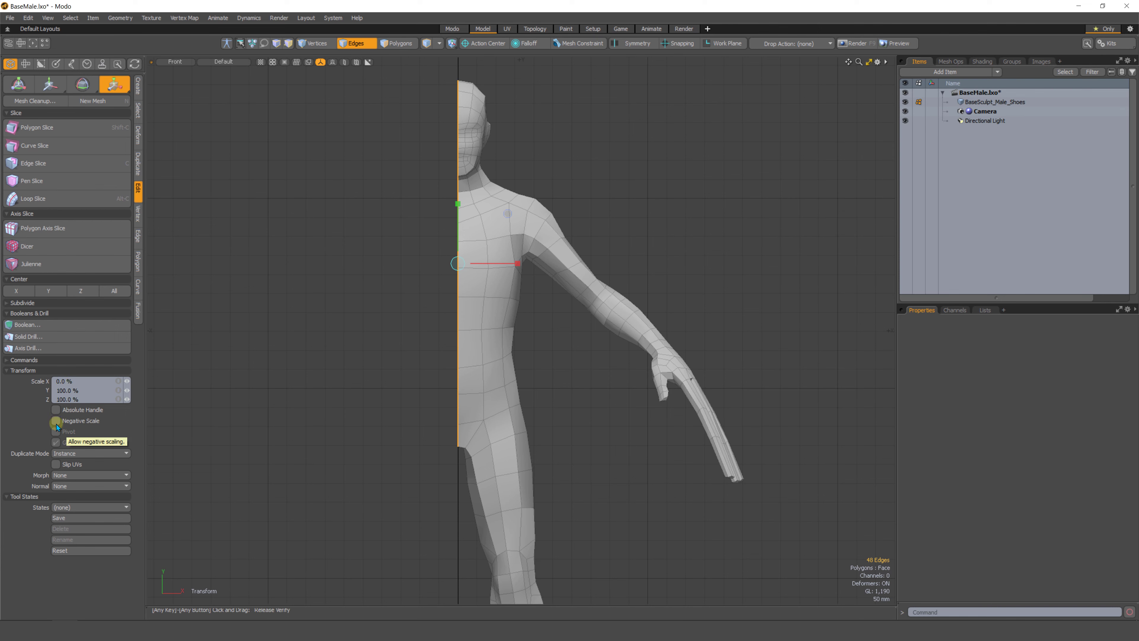
key(q)
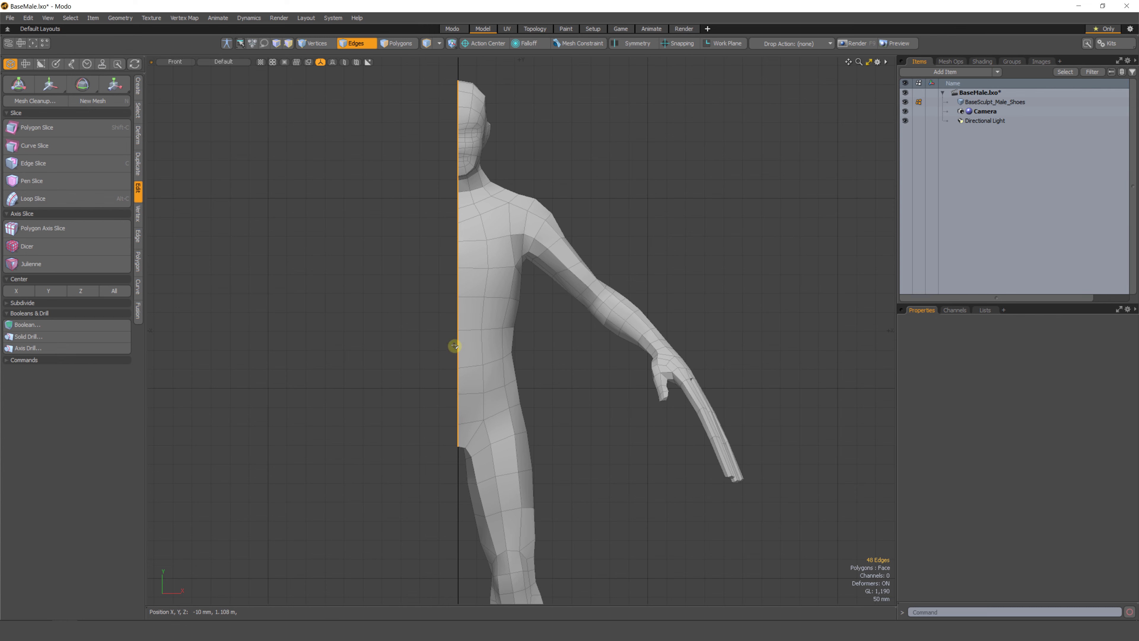
key(ctrl+z)
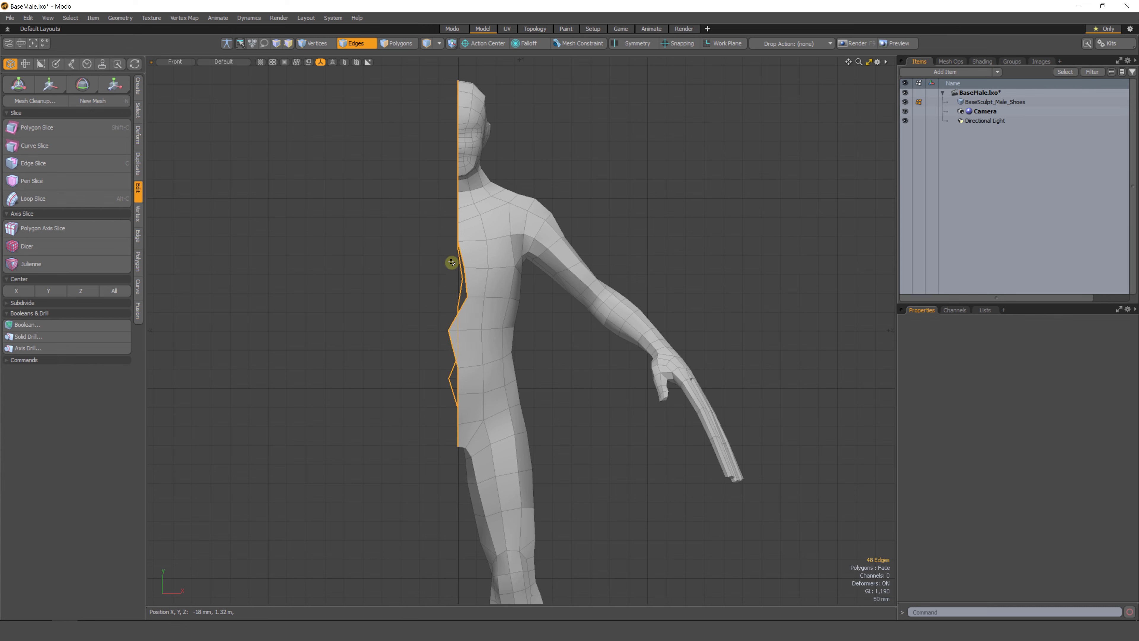
Flatten the middle edge loop by scaling it to 0% on X with Negative Scale turned off.
key(y)
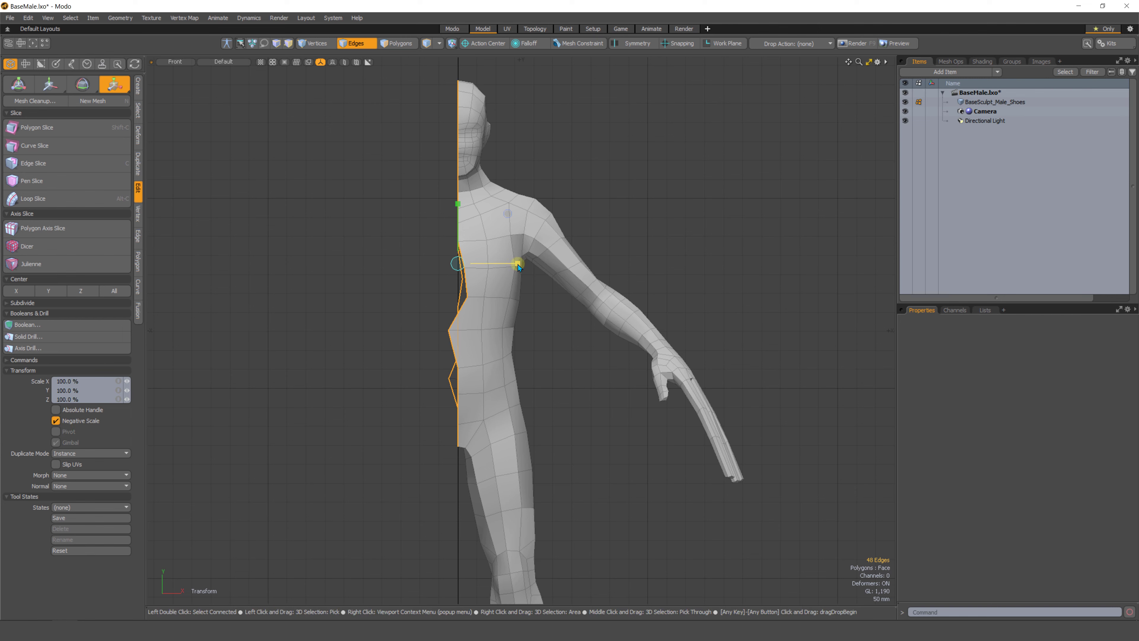
drag(517, 263, 185, 278)
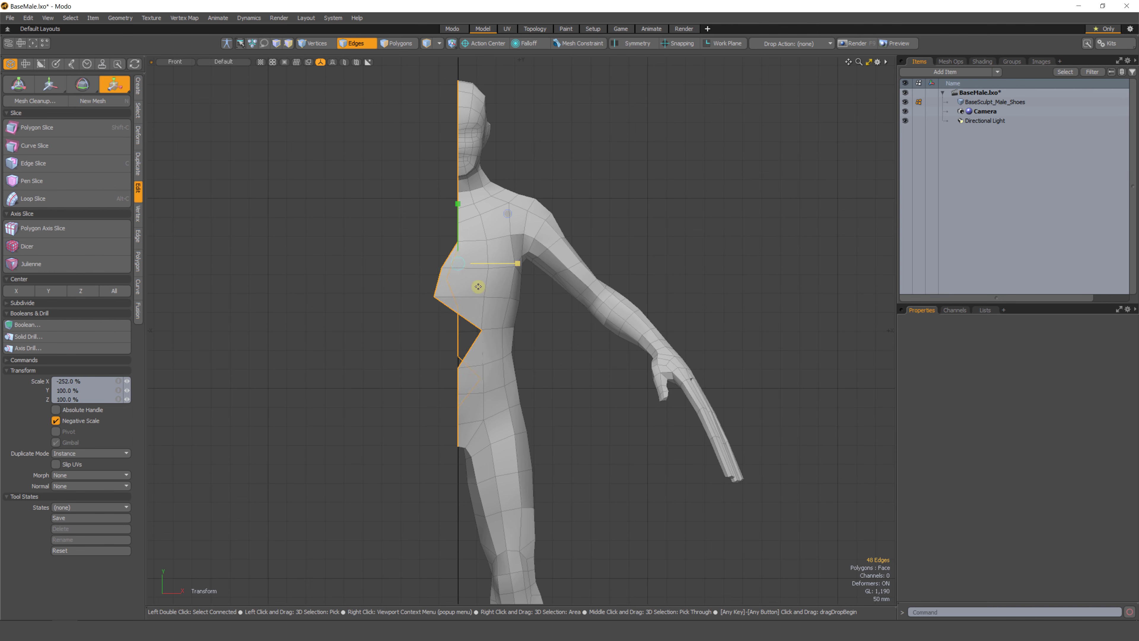
key(ctrl+z)
click(56, 422)
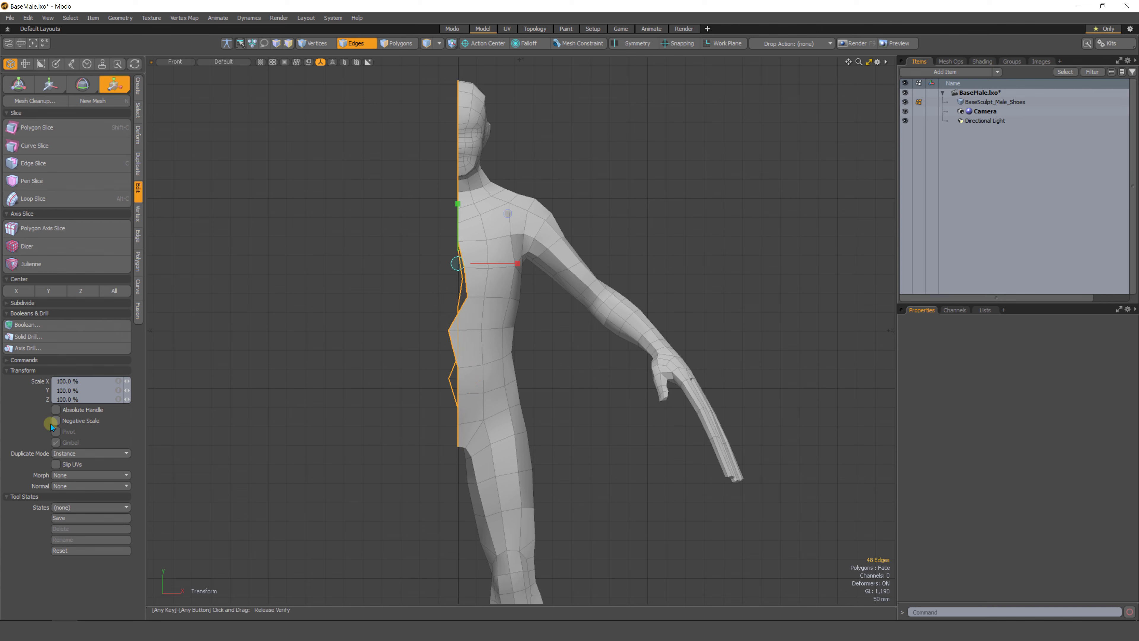
drag(519, 266, 458, 262)
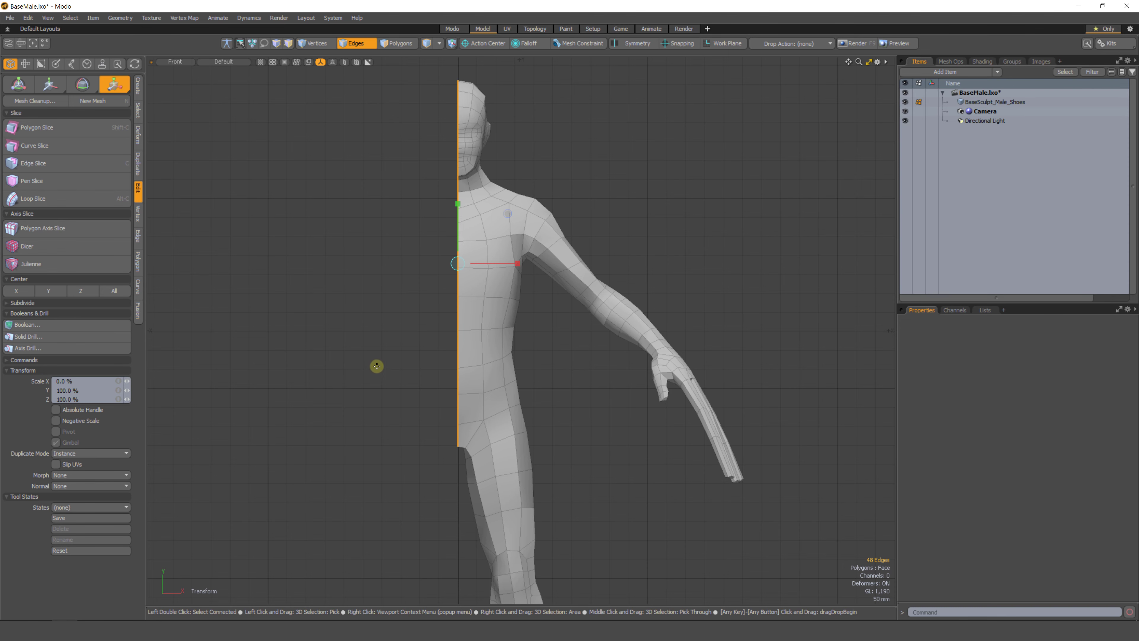
key(space)
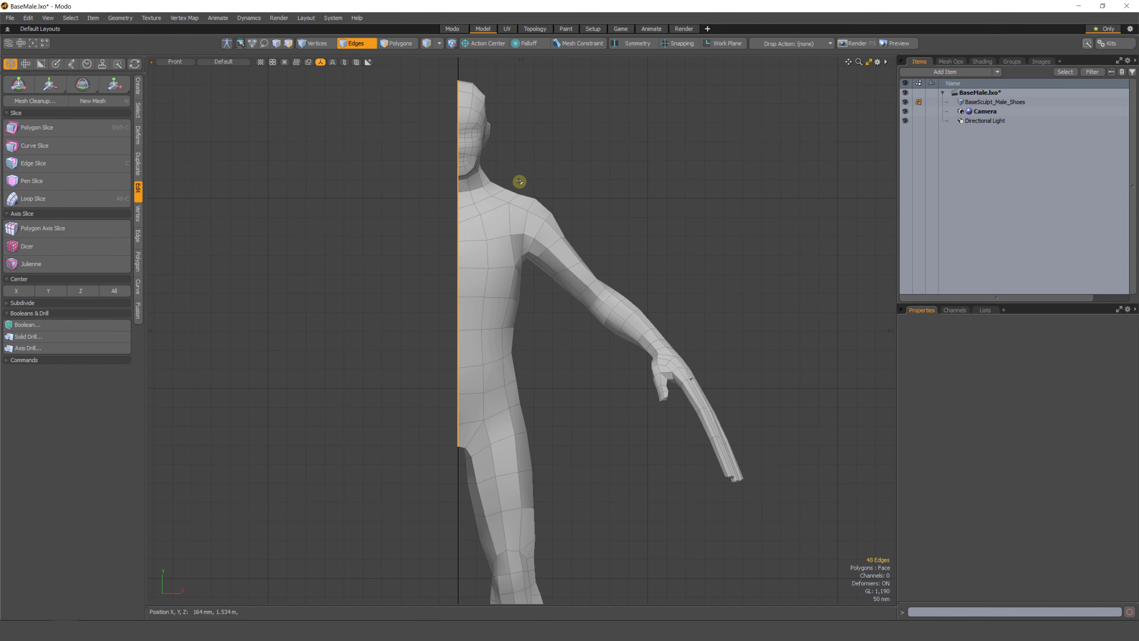
Inspect the center seam of the head and body in front view.
scroll(447, 270, up, 5)
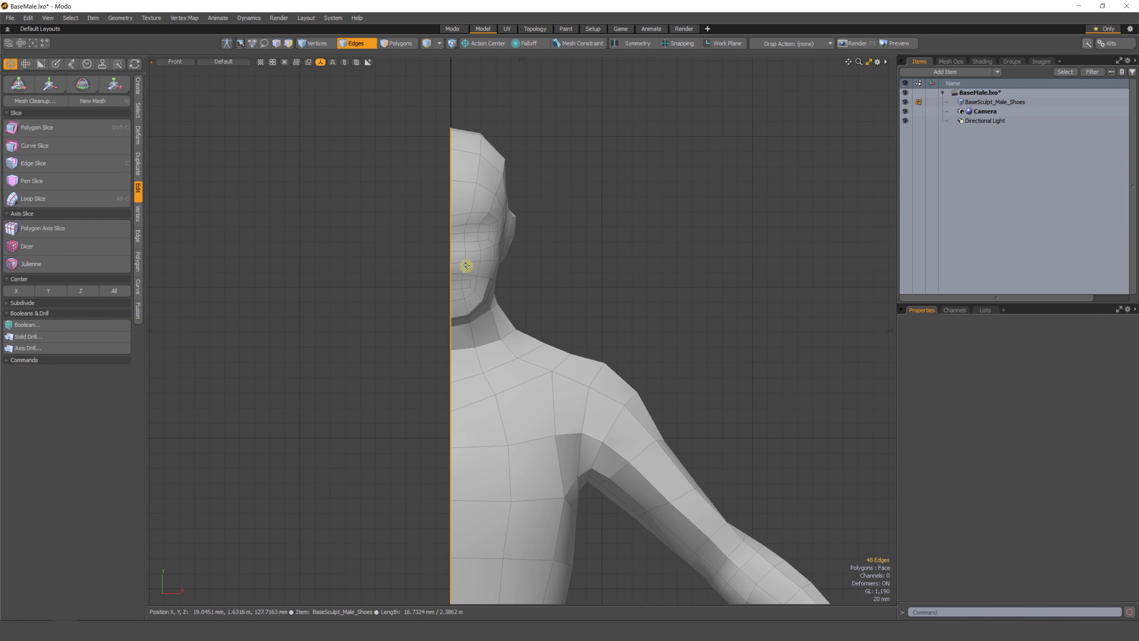
scroll(444, 305, down, 4)
click(561, 172)
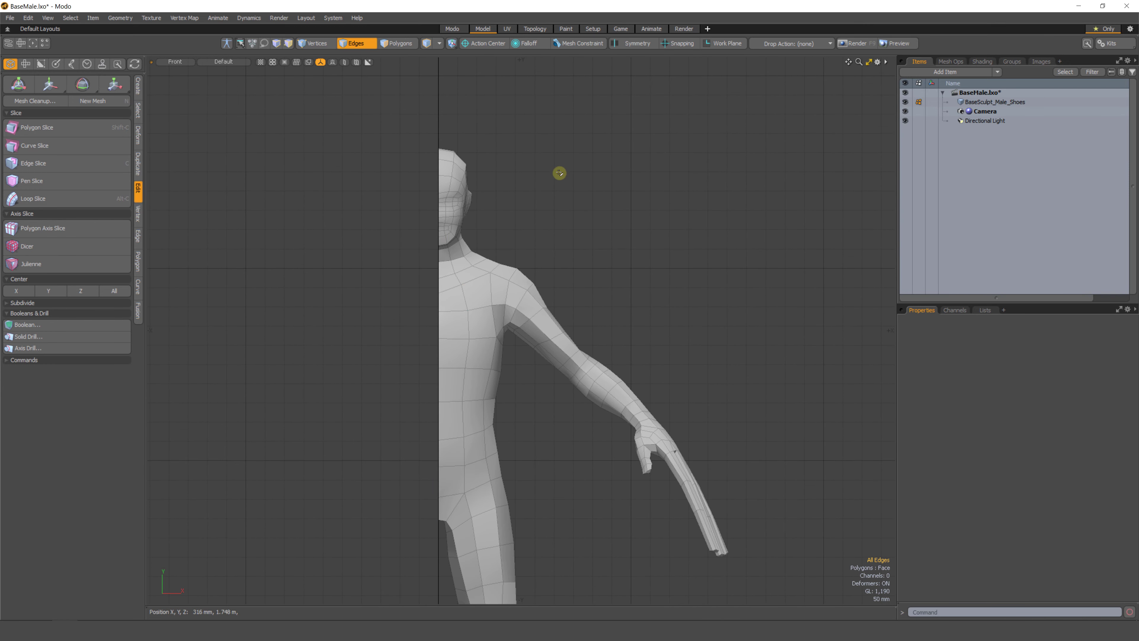
scroll(438, 171, up, 10)
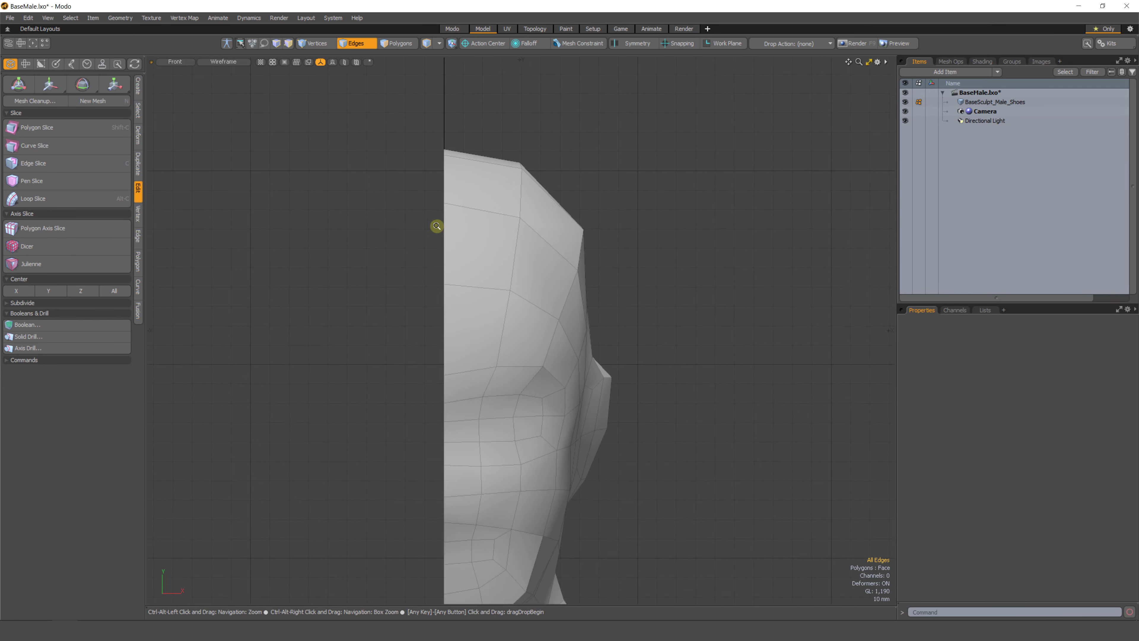
scroll(439, 210, up, 20)
key(1)
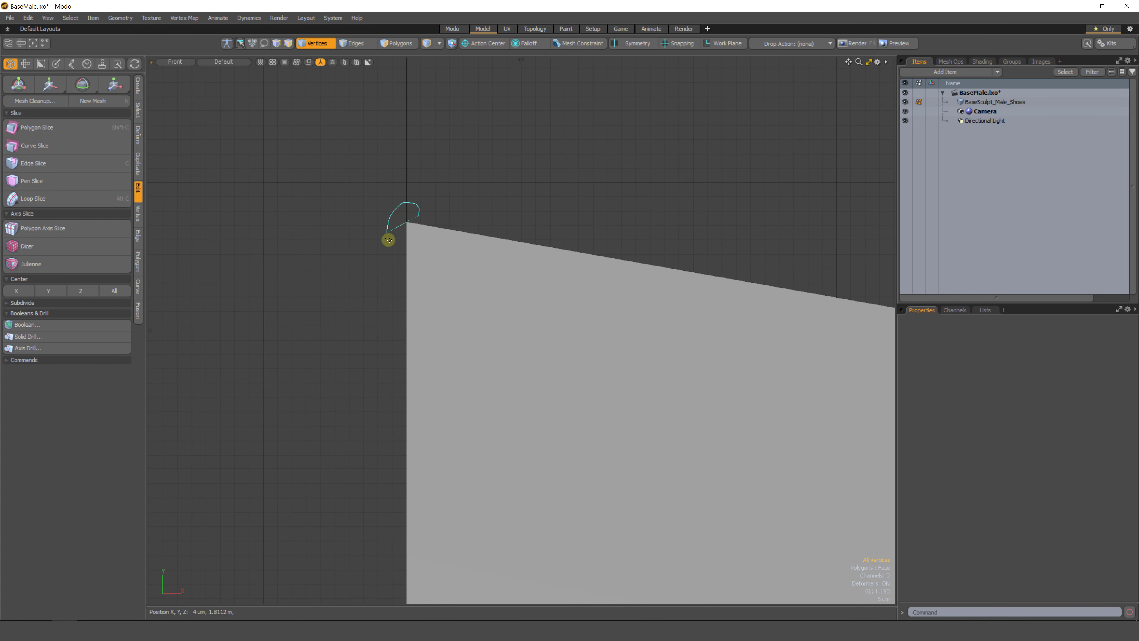
click(403, 230)
scroll(406, 207, down, 20)
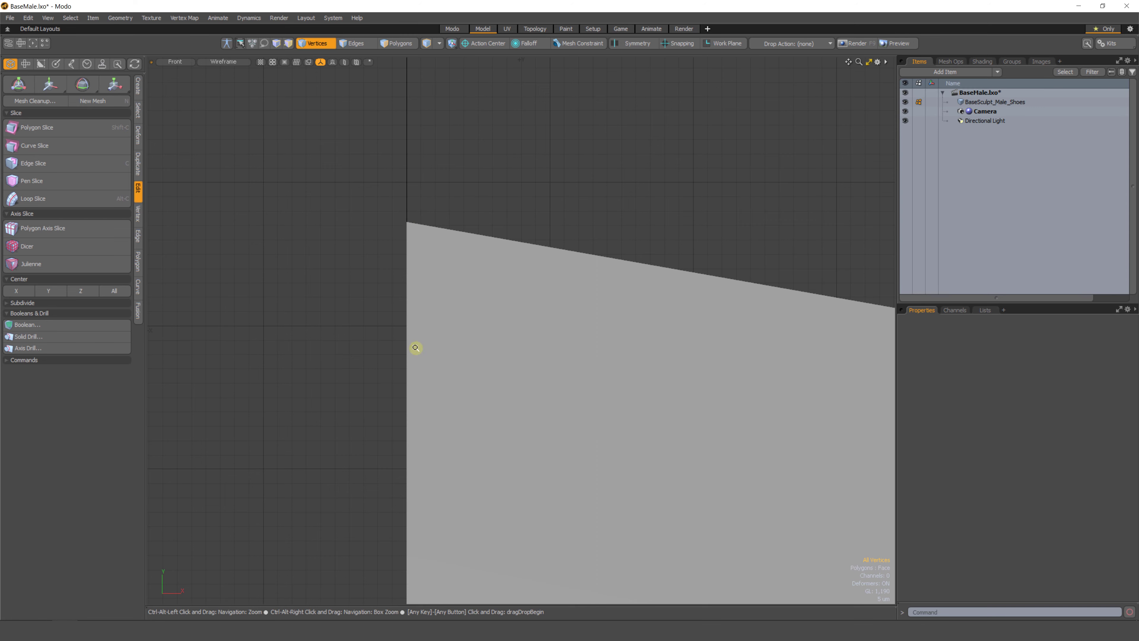
scroll(404, 274, down, 5)
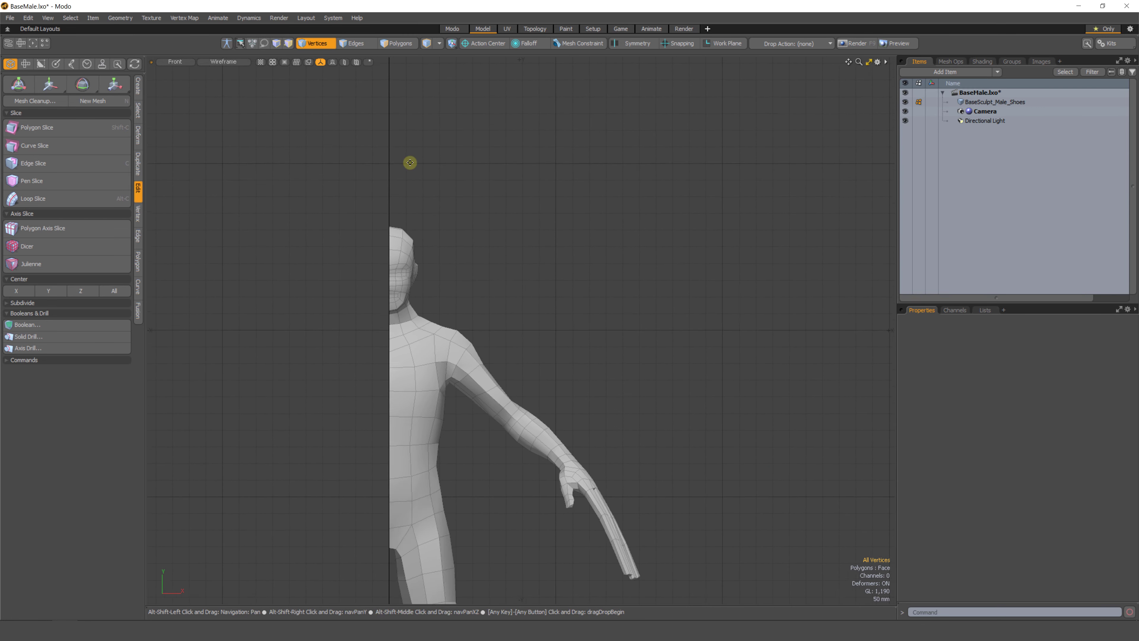
Select the center-line edge loop of the half body and center it on X.
key(2)
double_click(404, 358)
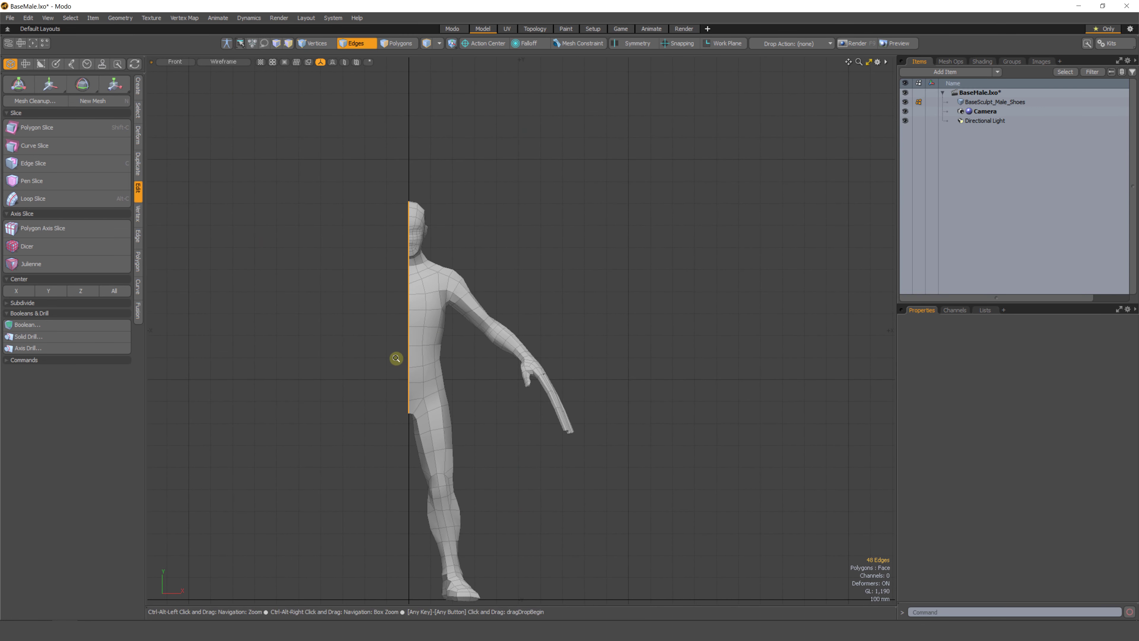
scroll(406, 332, up, 2)
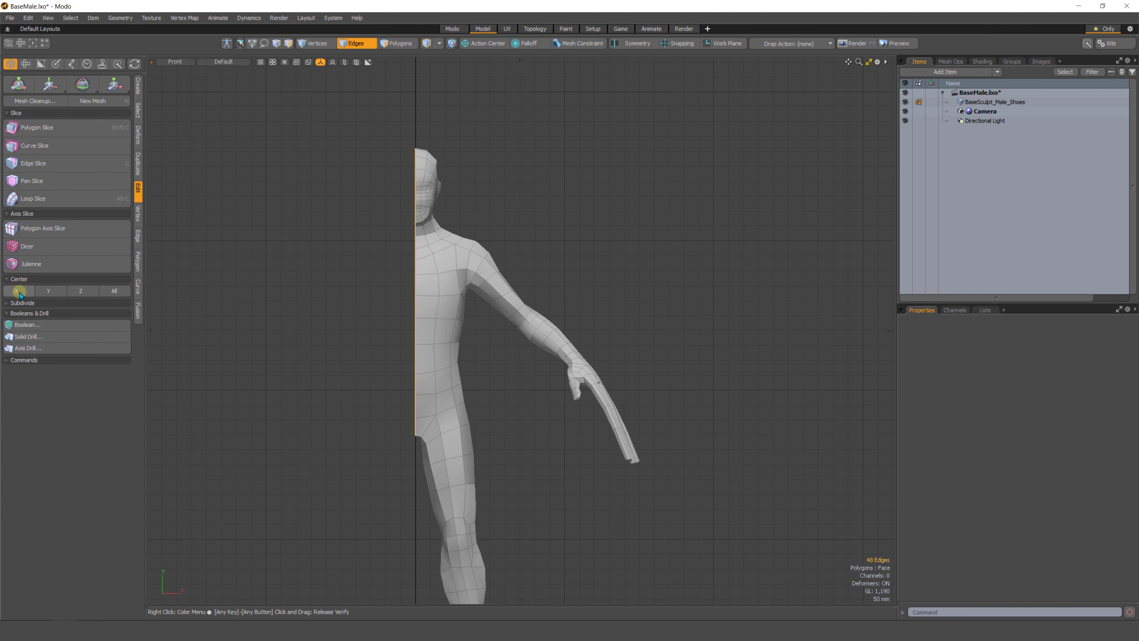
alt+drag(406, 309, 450, 188)
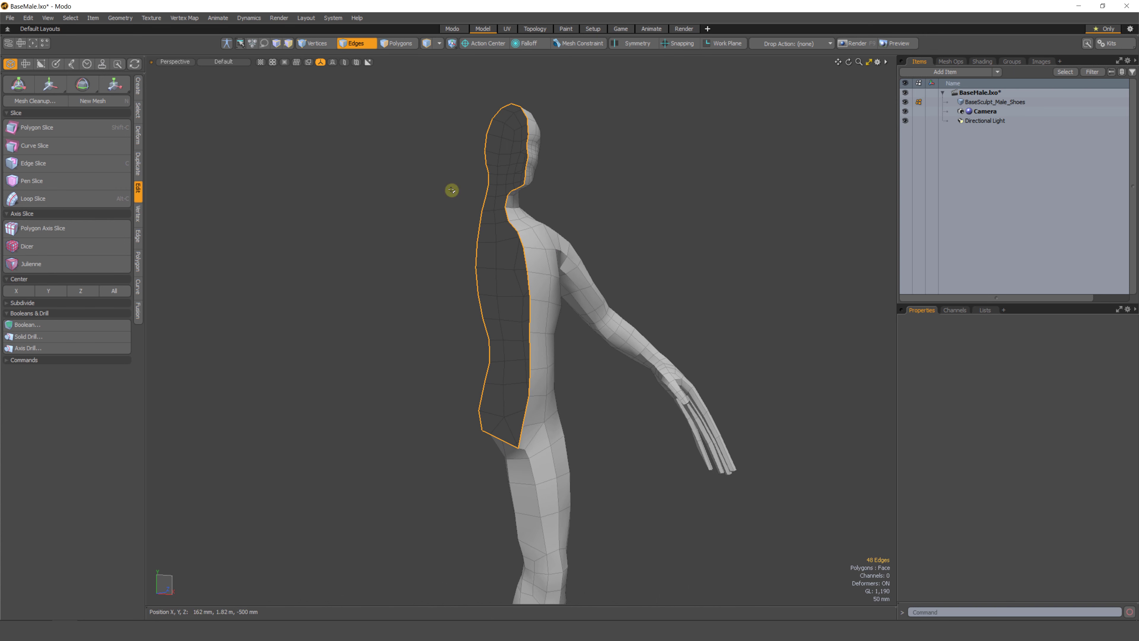
click(16, 291)
alt+drag(262, 305, 471, 326)
scroll(449, 316, up, 3)
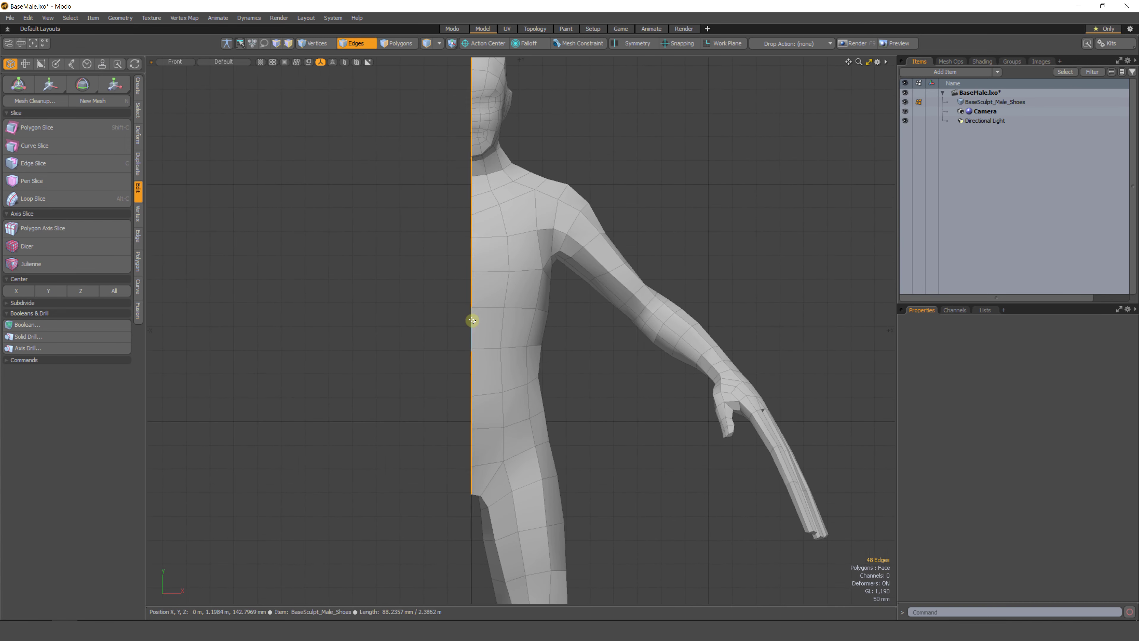
Drag several center-line vertices outward along X to exaggerate the seam offset.
key(1)
click(475, 260)
key(w)
drag(476, 269, 430, 271)
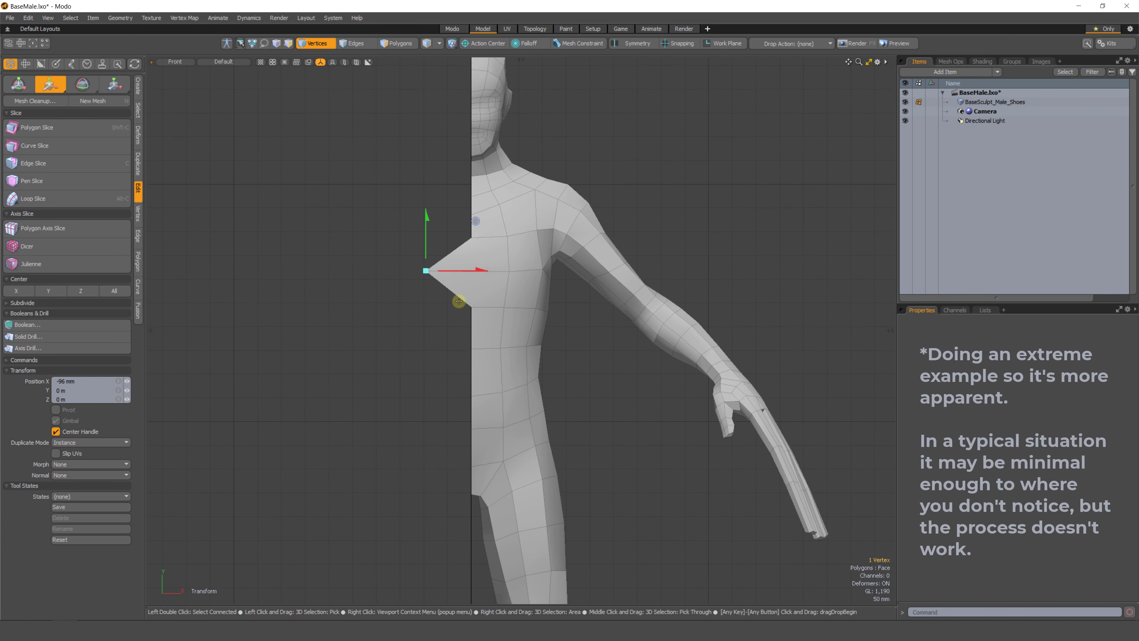
key(q)
click(470, 347)
key(w)
drag(476, 349, 492, 348)
key(q)
click(487, 393)
key(w)
key(space)
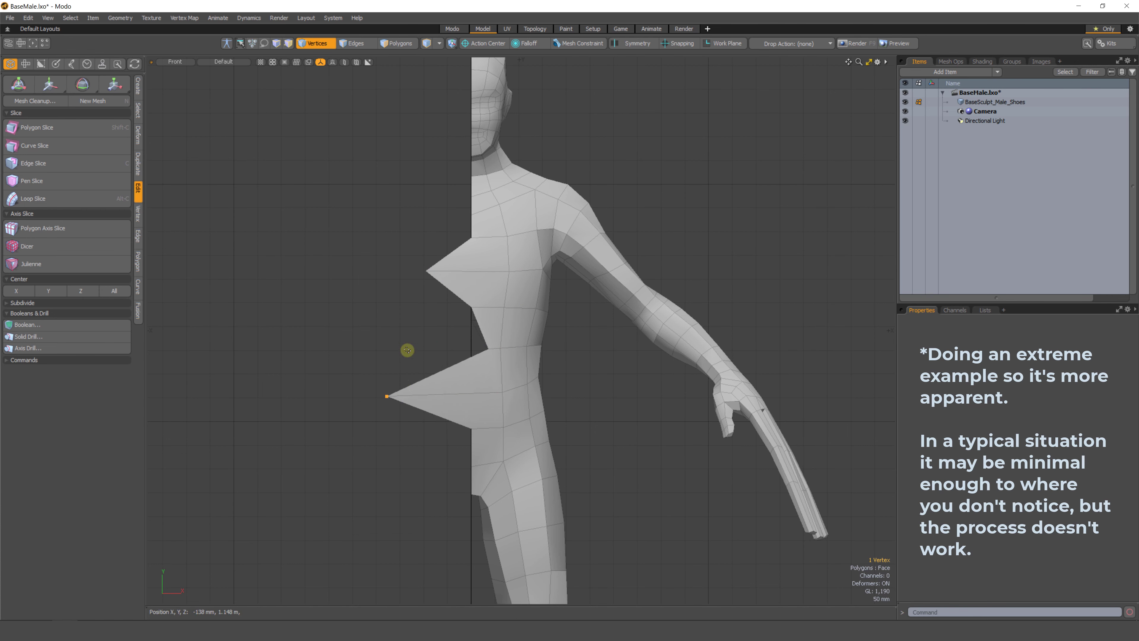
shift+click(429, 272)
Scale the middle edge loop to 0% on X.
key(2)
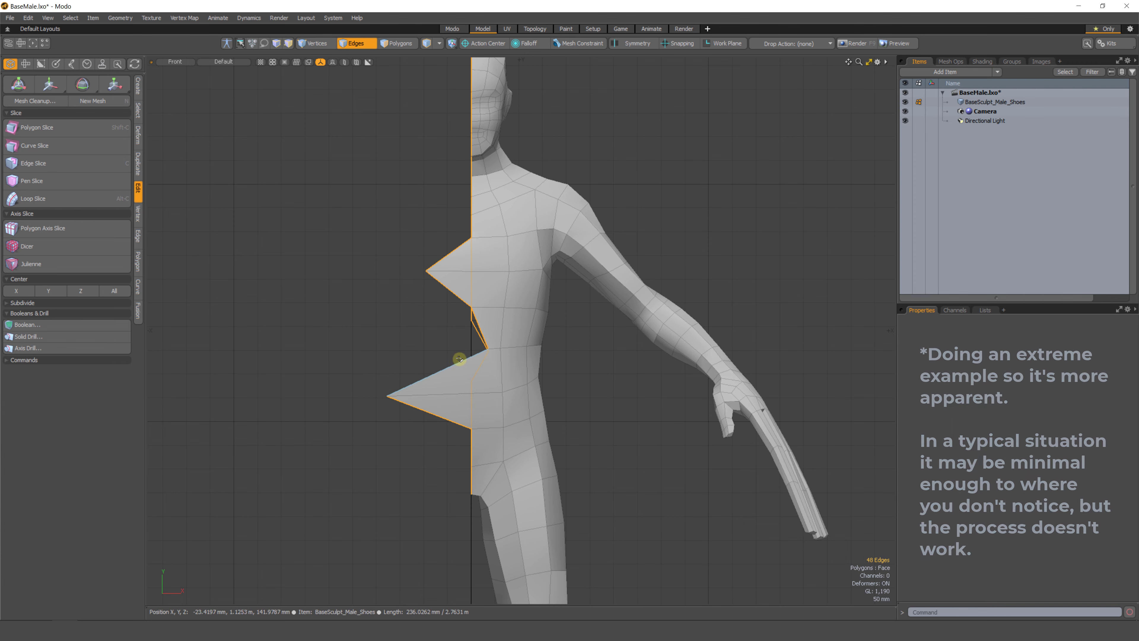
key(y)
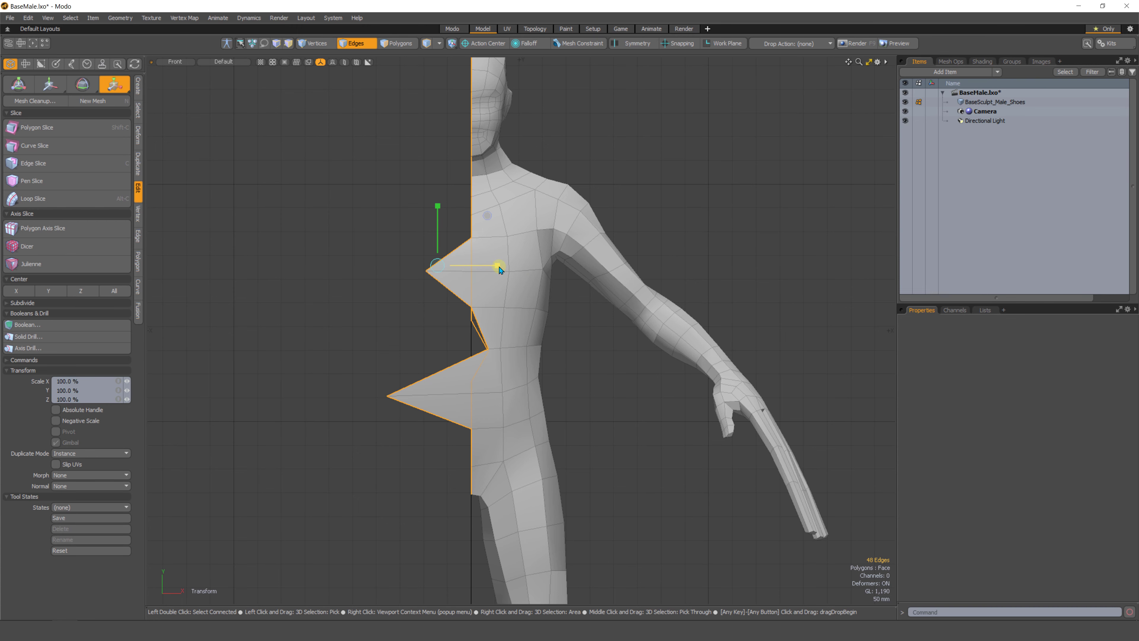
drag(500, 268, 369, 275)
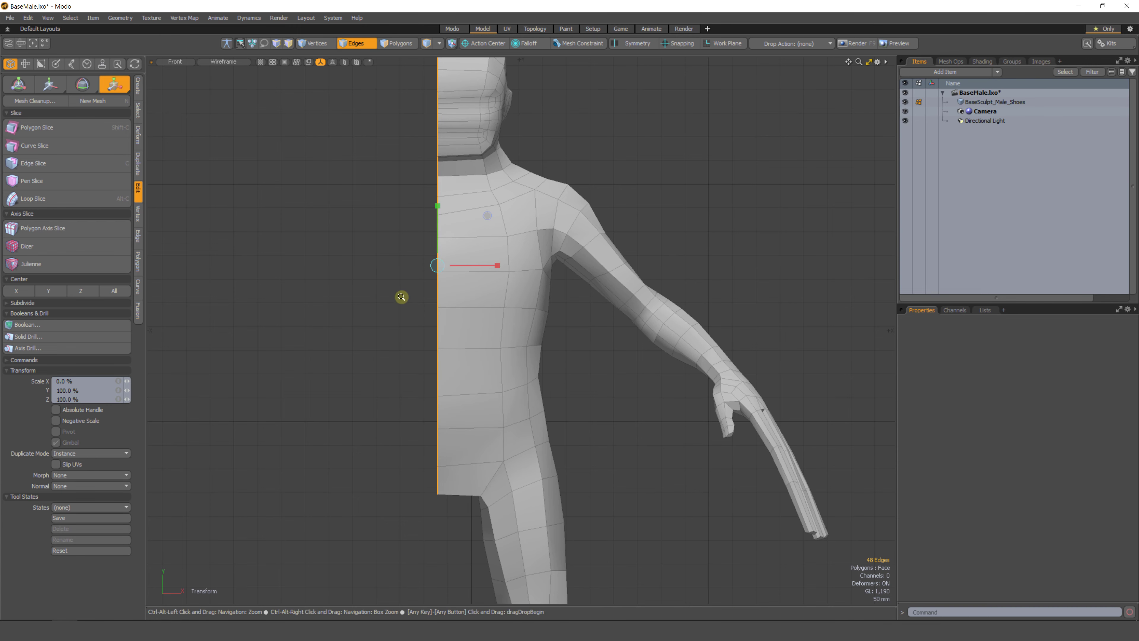
scroll(414, 315, down, 2)
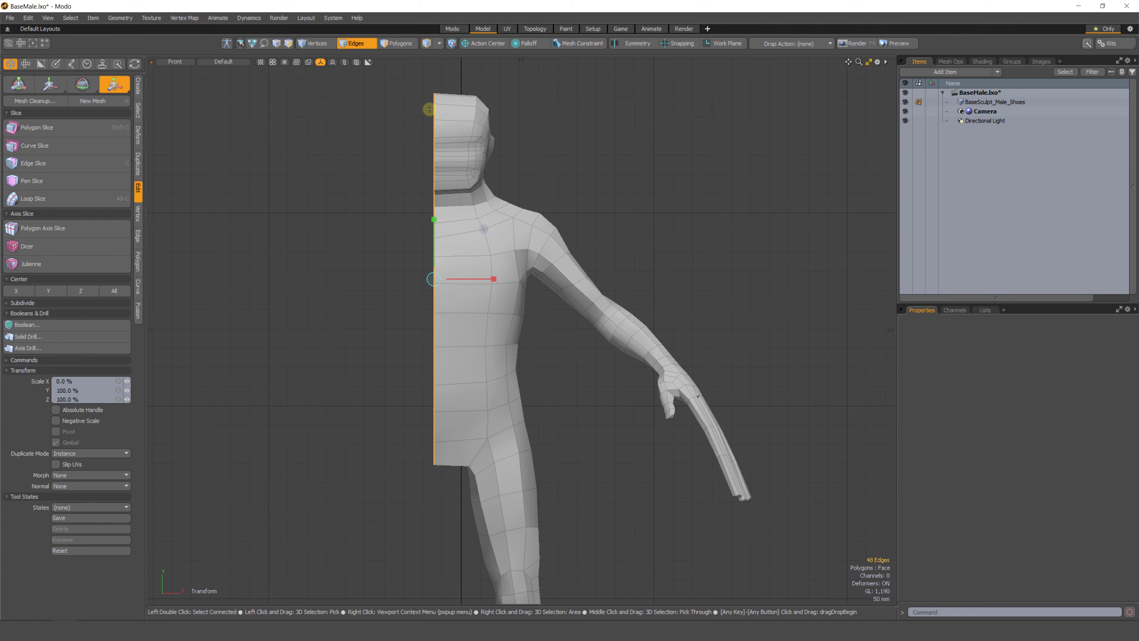
Center the flattened edge loop on the X axis.
click(16, 294)
key(q)
click(388, 276)
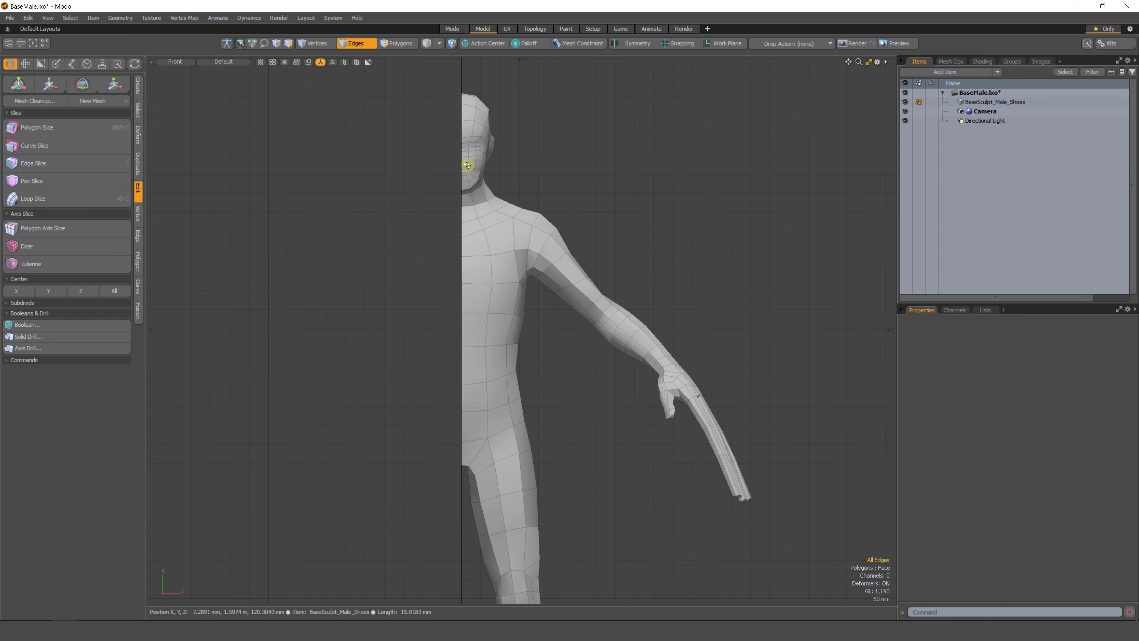
Select all polygons of the half body and mirror them across the X axis.
middle_drag(457, 146, 462, 431)
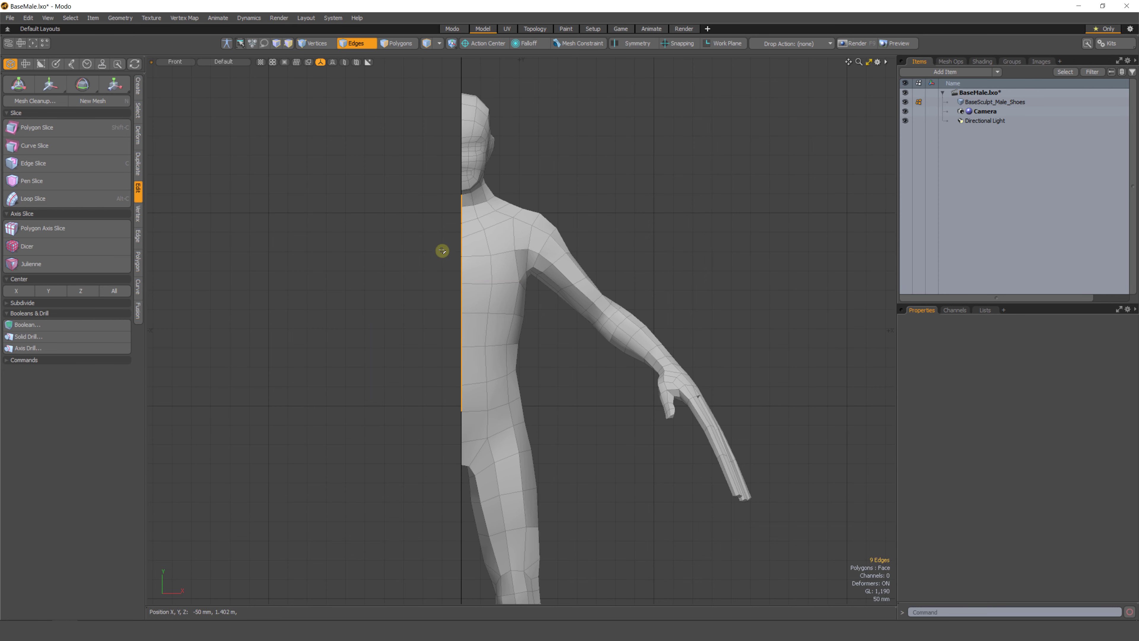
click(431, 261)
scroll(464, 269, down, 4)
alt+drag(450, 300, 471, 250)
key(3)
double_click(490, 271)
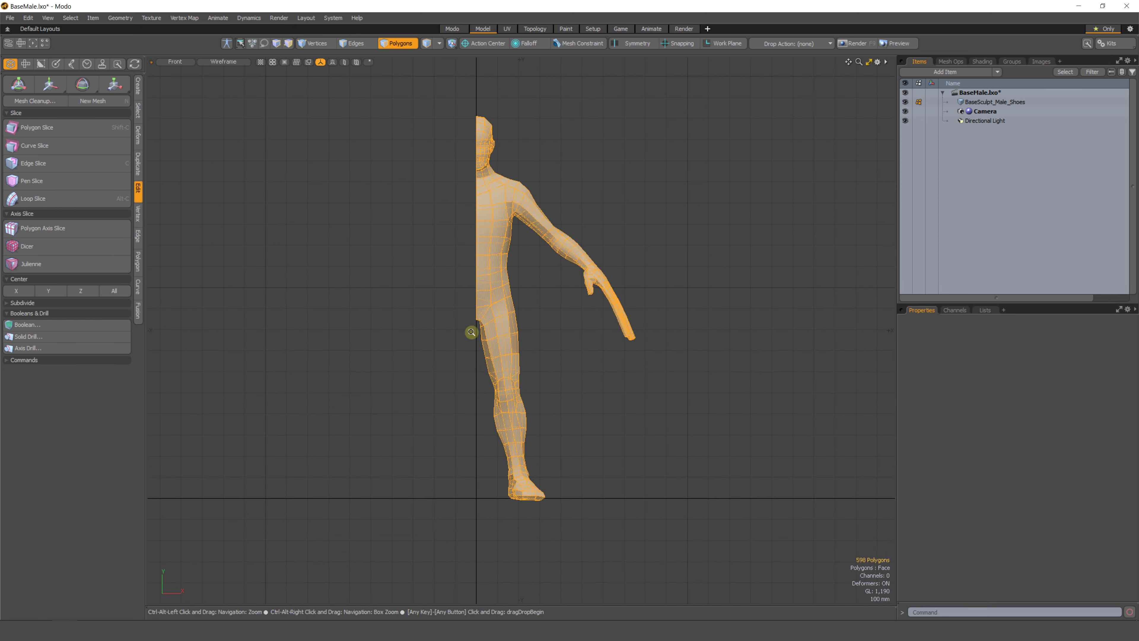
scroll(471, 331, down, 2)
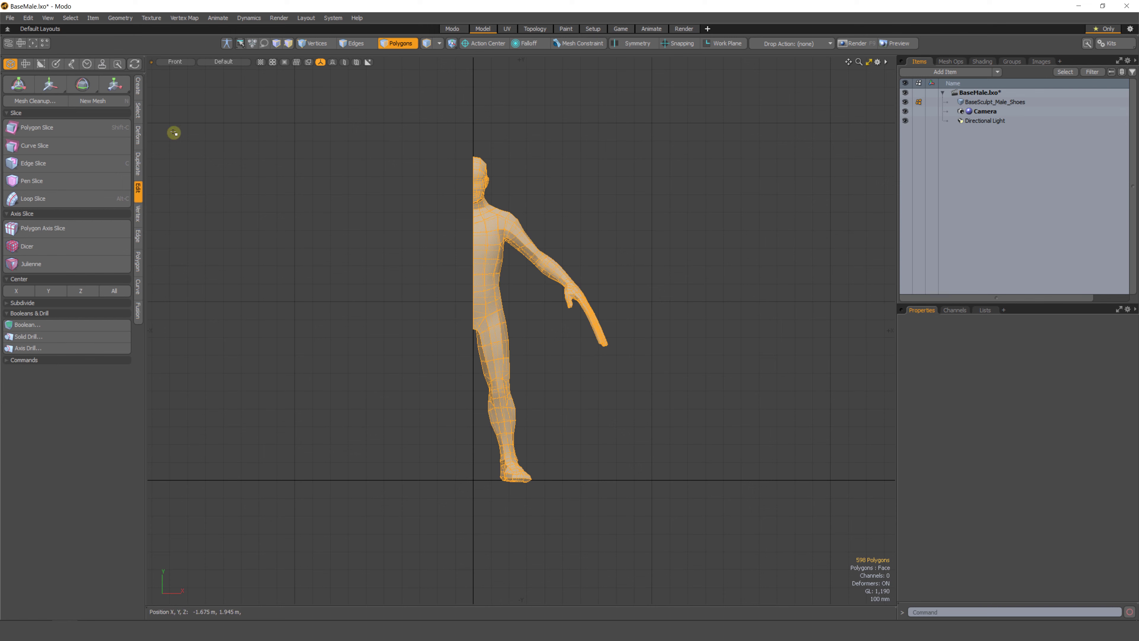
click(138, 160)
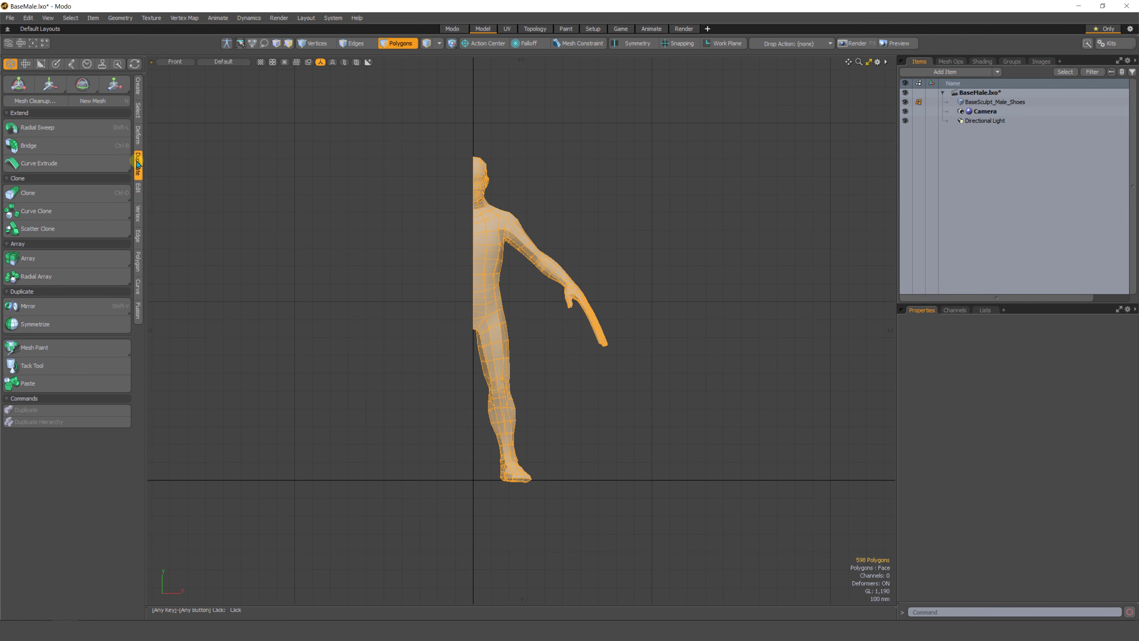
click(41, 308)
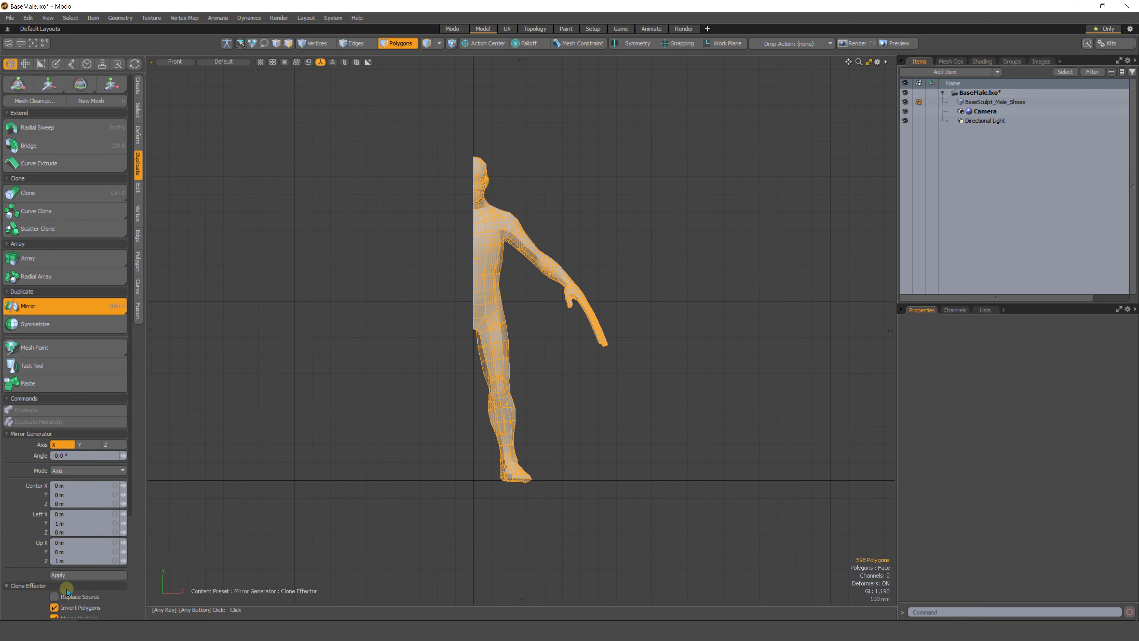
click(70, 576)
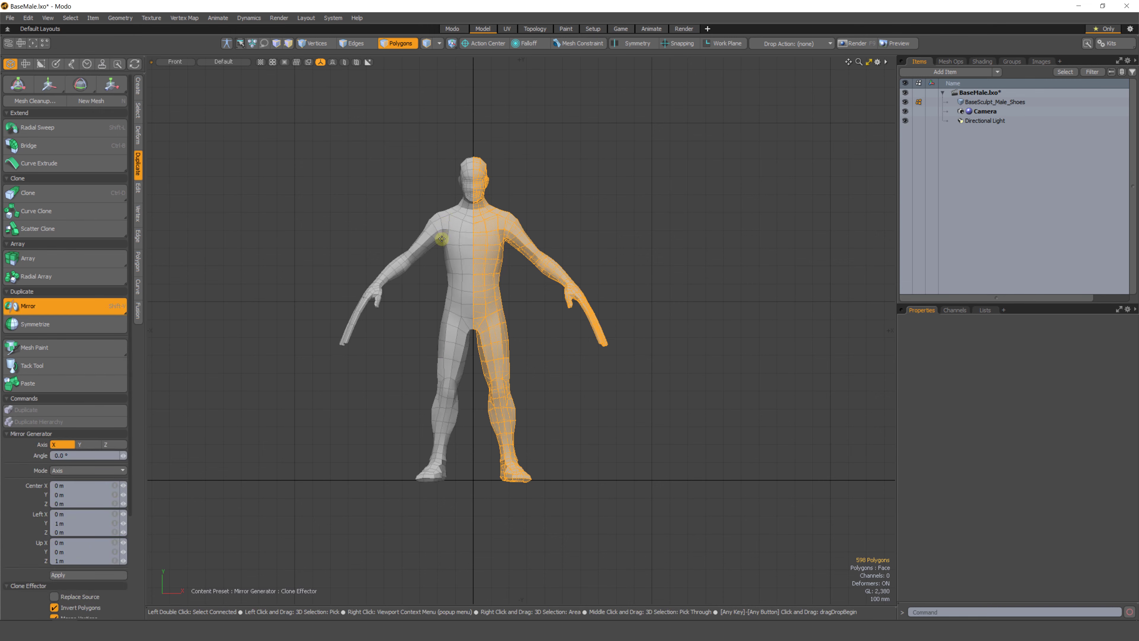
key(space)
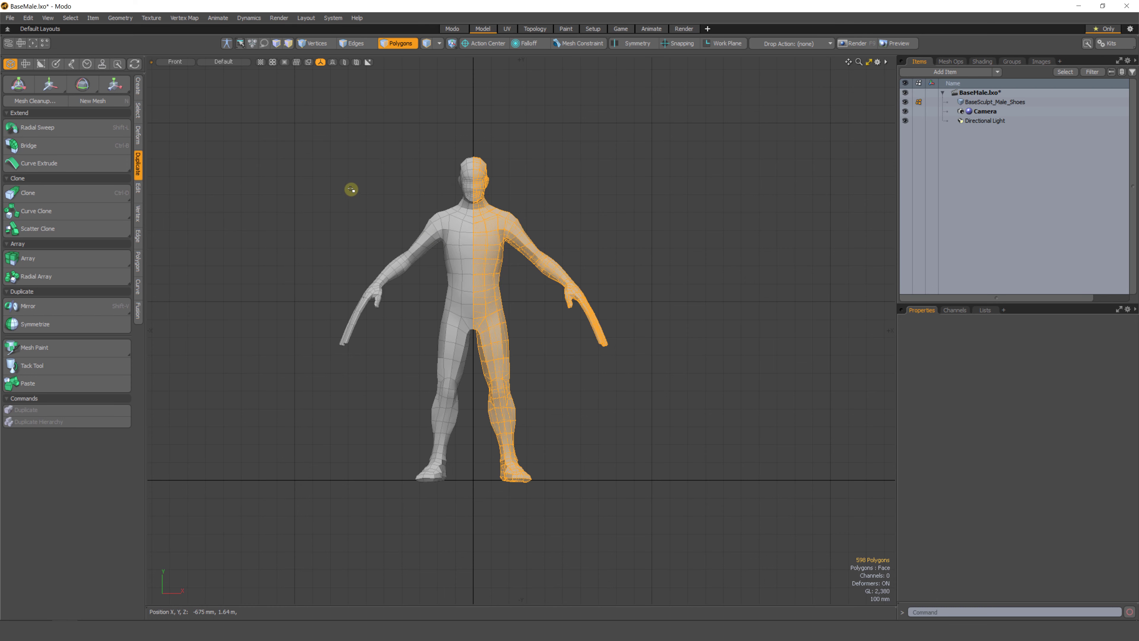
Select and move groups of vertices on the mirrored left hand in several passes.
click(321, 186)
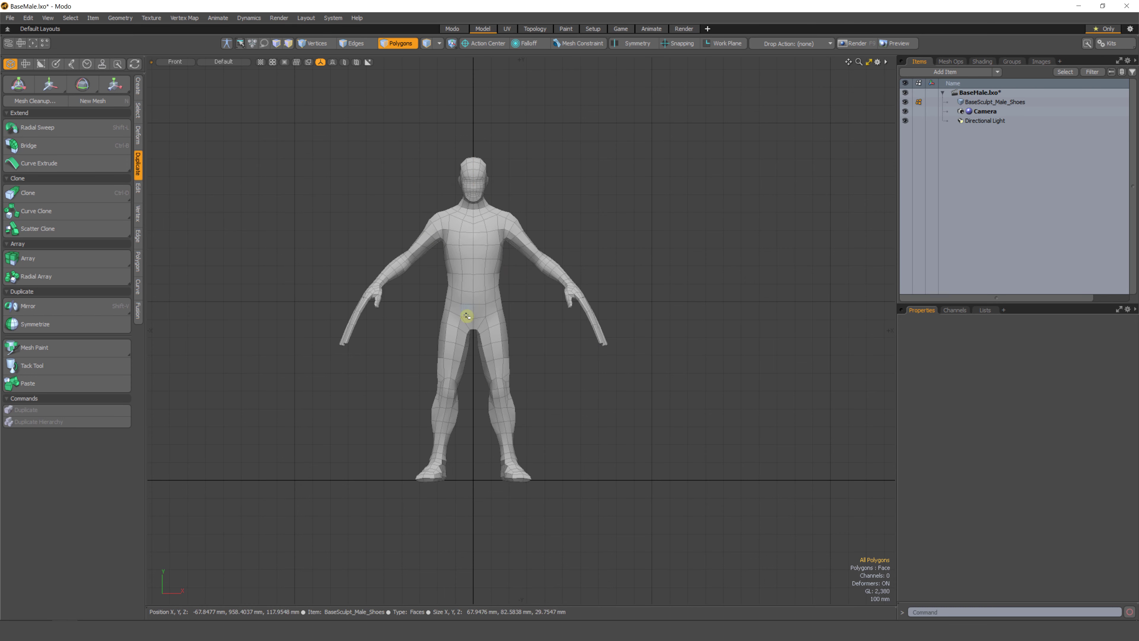
mouse_move(445, 331)
alt+mouse_down()
mouse_move(491, 308)
mouse_move(431, 321)
alt+mouse_up()
ctrl+alt+drag(430, 321, 460, 377)
alt+shift+drag(459, 377, 511, 291)
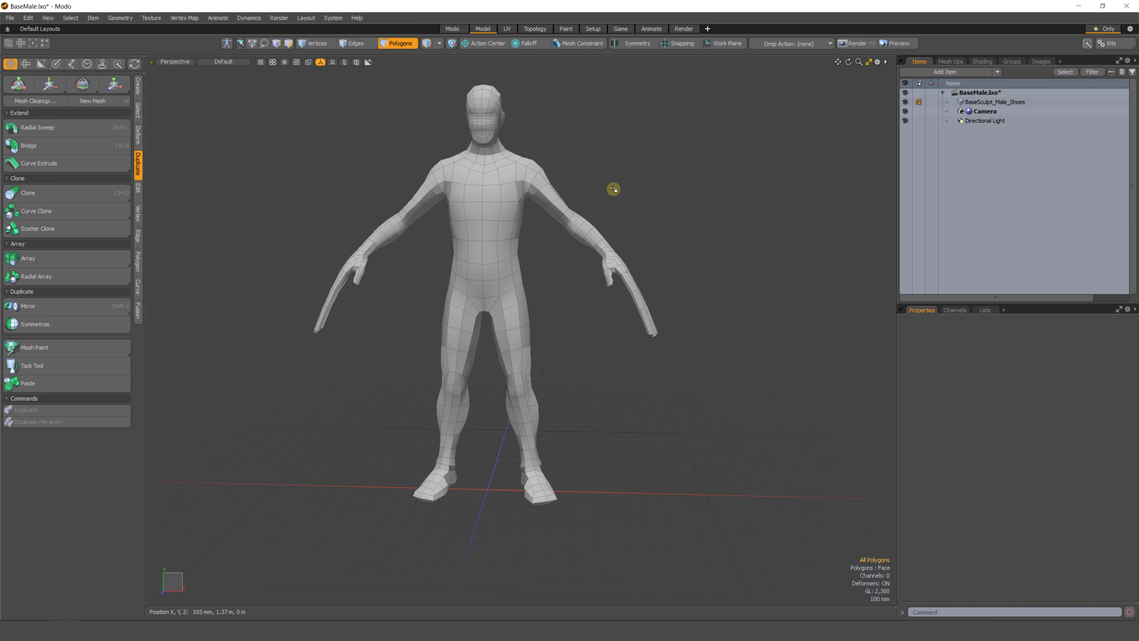
alt+drag(437, 343, 369, 310)
key(1)
right_drag(369, 290, 351, 331)
key(w)
drag(368, 236, 371, 284)
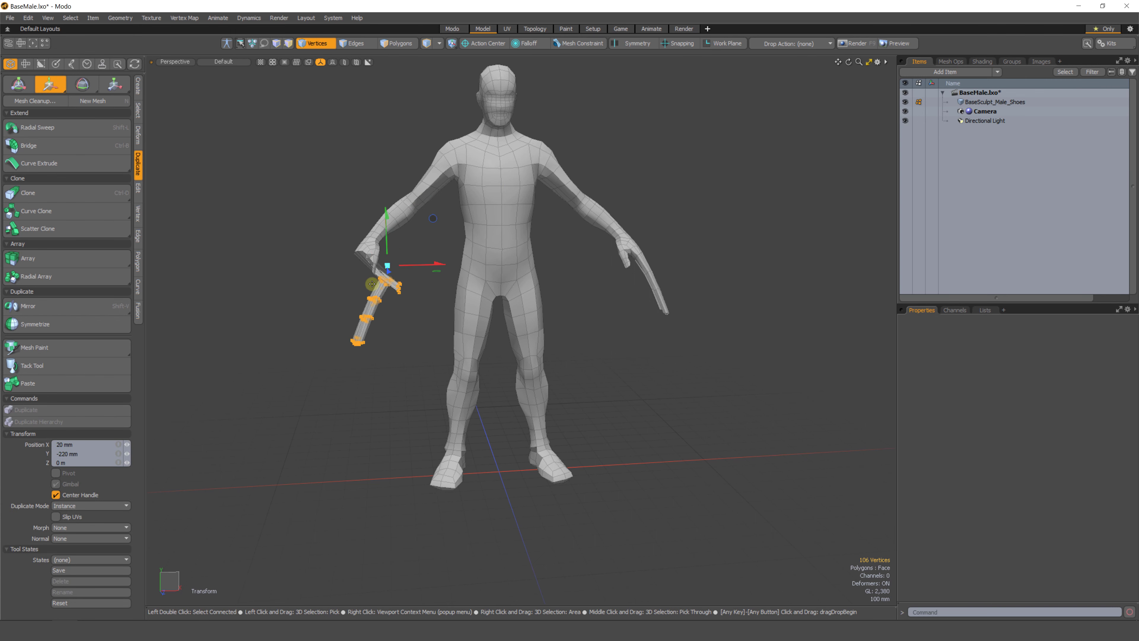
drag(414, 250, 427, 199)
key(q)
right_drag(364, 259, 408, 245)
key(w)
drag(421, 227, 445, 187)
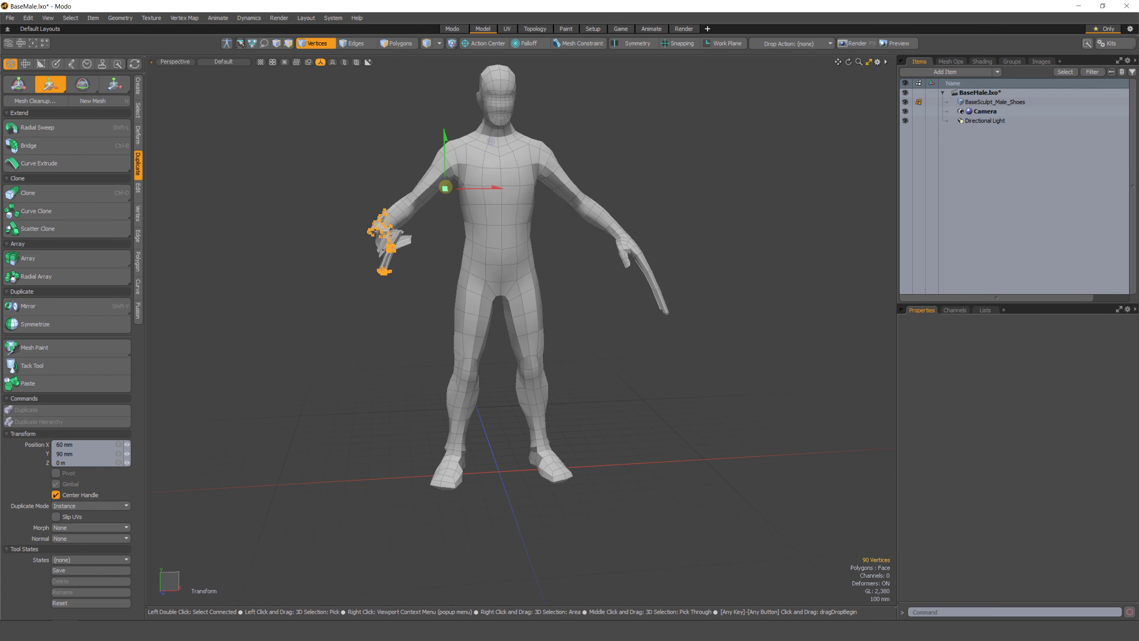
key(q)
right_drag(379, 194, 412, 224)
key(w)
drag(450, 202, 462, 180)
alt+shift+drag(630, 306, 557, 315)
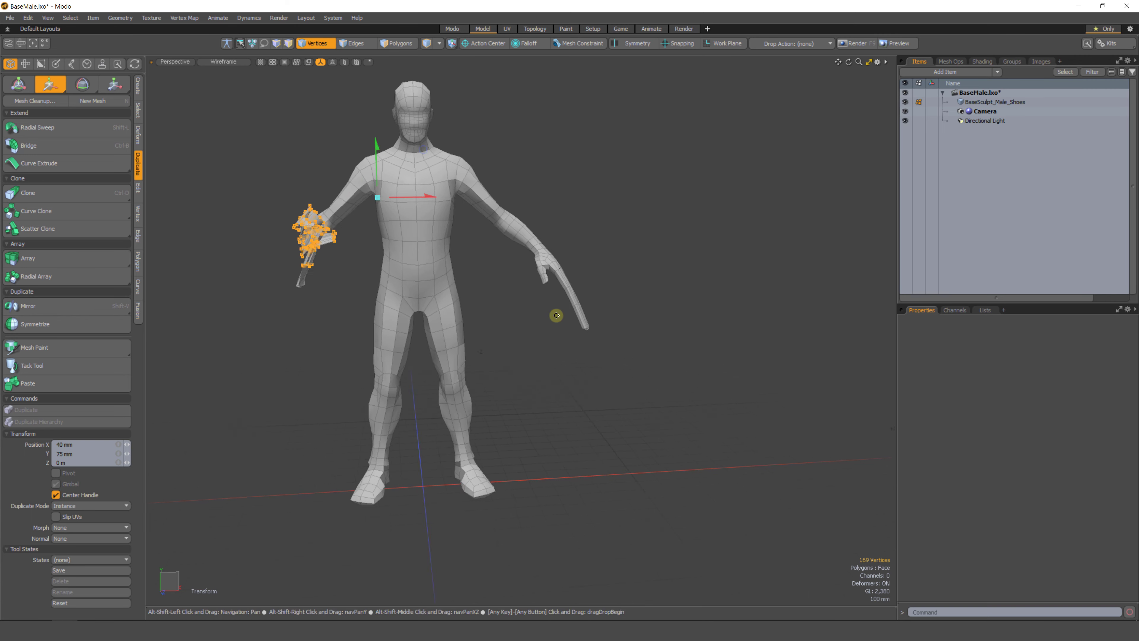
scroll(617, 255, up, 8)
key(q)
click(617, 254)
mouse_move(317, 384)
alt+shift+mouse_down()
mouse_move(496, 318)
mouse_move(470, 313)
alt+shift+mouse_up()
scroll(486, 353, down, 8)
right_drag(364, 152, 350, 243)
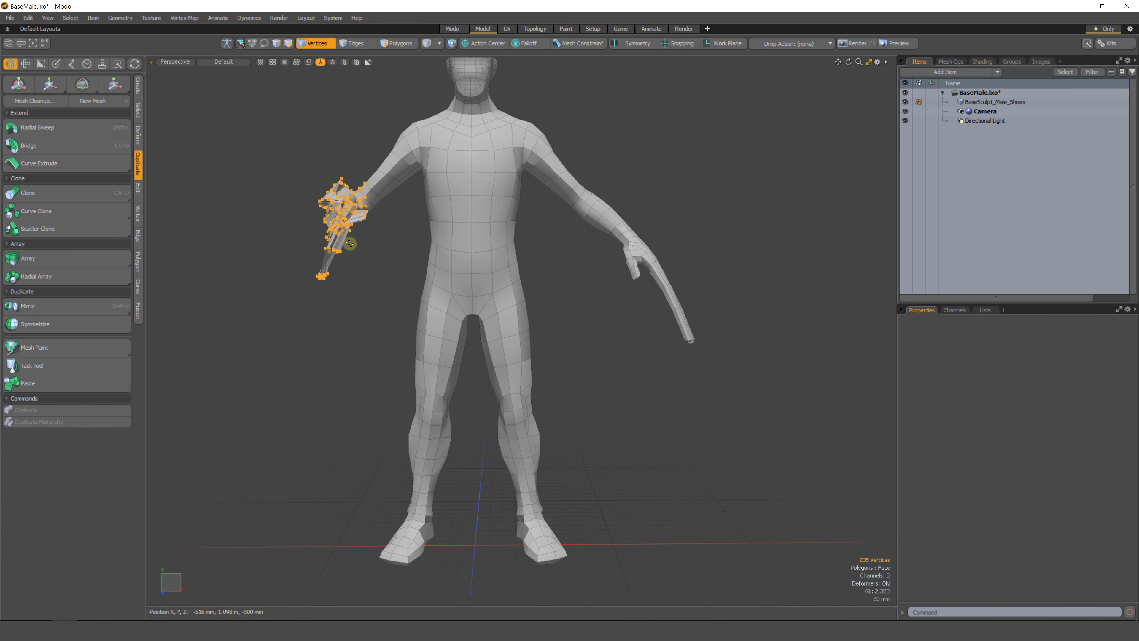
scroll(355, 374, down, 2)
alt+drag(353, 367, 397, 345)
click(369, 315)
alt+shift+drag(488, 259, 466, 298)
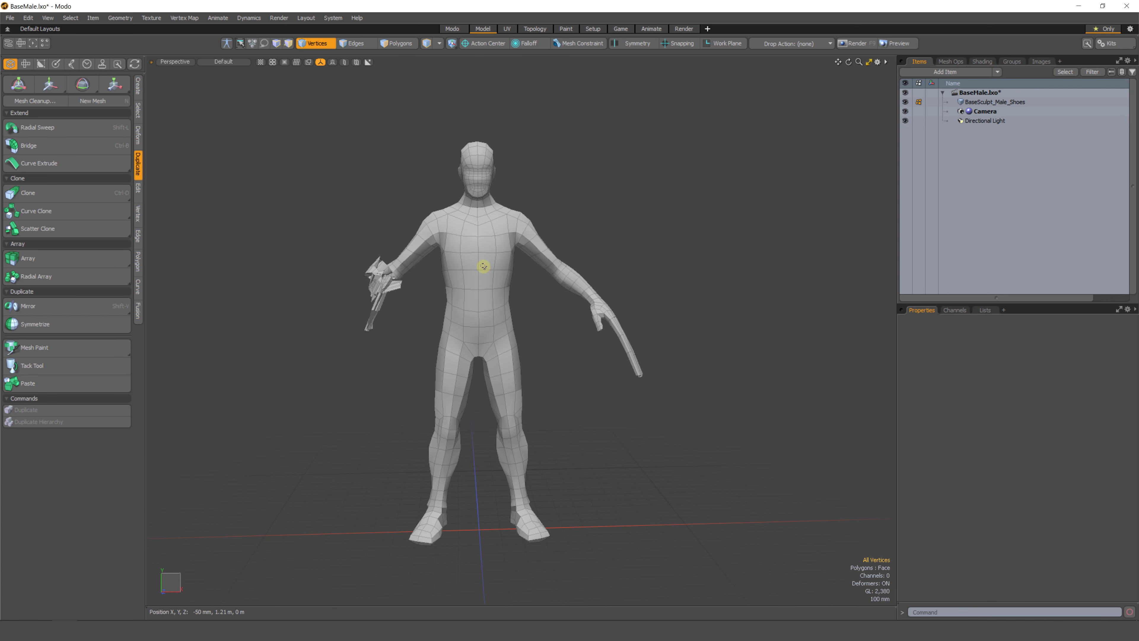
Select the mirrored half's polygons in top view and delete them.
key(ctrl+space)
click(463, 258)
alt+shift+drag(434, 341, 544, 305)
click(389, 43)
alt+shift+drag(544, 305, 593, 309)
mouse_move(653, 159)
right_down()
mouse_move(521, 117)
mouse_move(234, 387)
mouse_move(583, 537)
mouse_move(653, 507)
right_up()
key(ctrl+space)
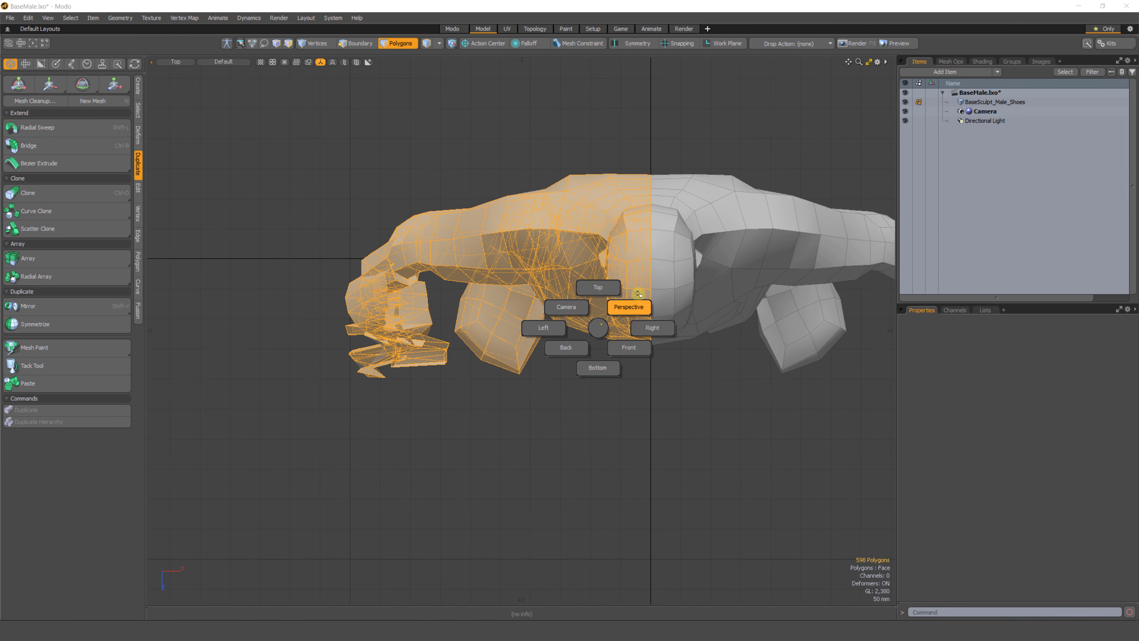
click(628, 308)
alt+shift+drag(590, 341, 534, 477)
alt+scroll(569, 249, up, 3)
alt+drag(569, 249, 637, 354)
alt+scroll(476, 366, down, 3)
alt+scroll(753, 369, down, 3)
alt+drag(637, 354, 542, 308)
key(Delete)
Select the middle edge loop and set its X scale to 0% with the Scale tool.
key(2)
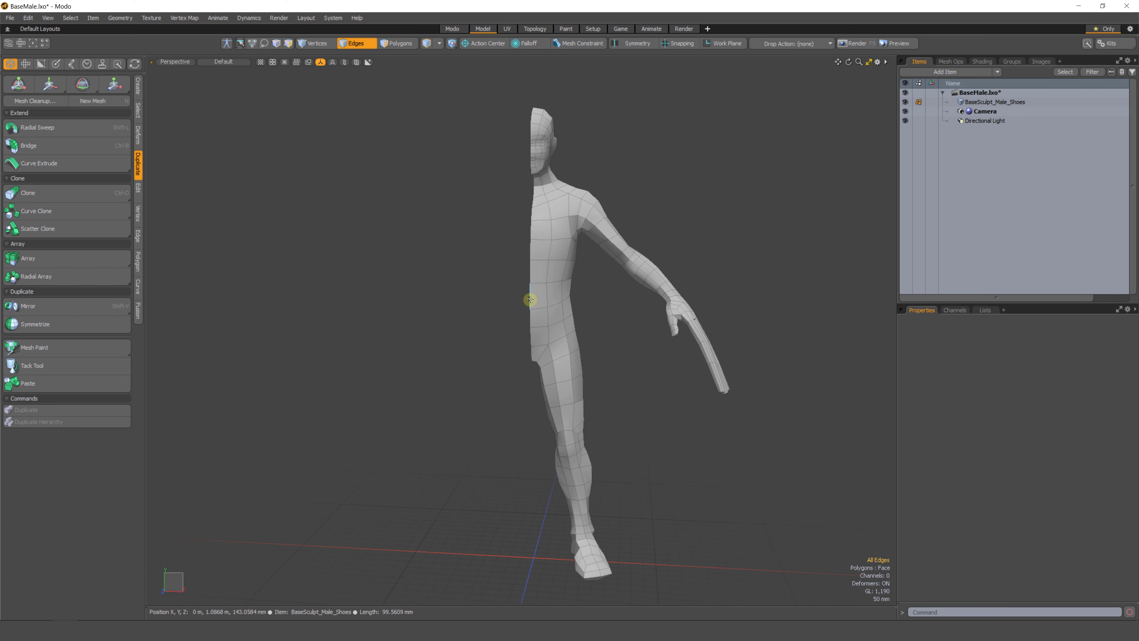
double_click(530, 299)
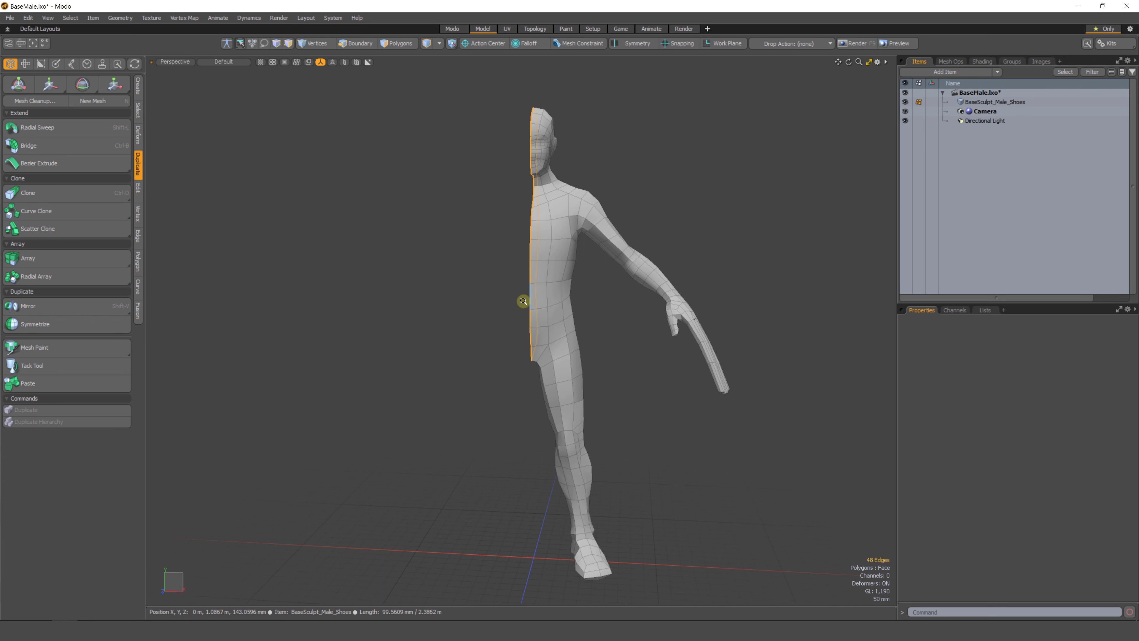
scroll(521, 305, up, 4)
key(y)
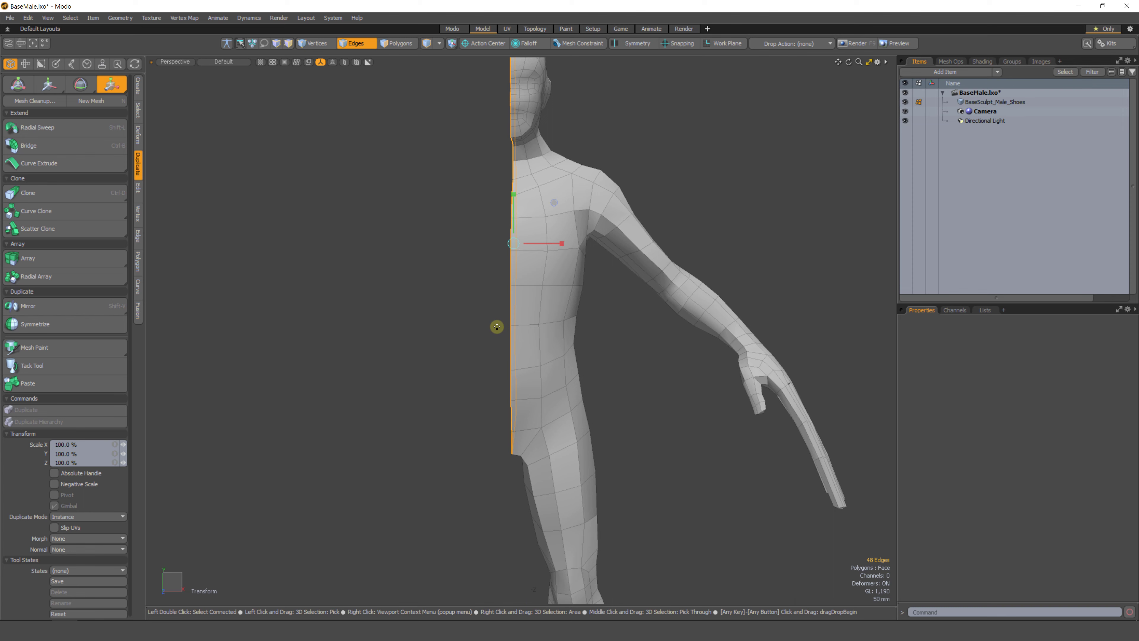
click(75, 444)
text(0)
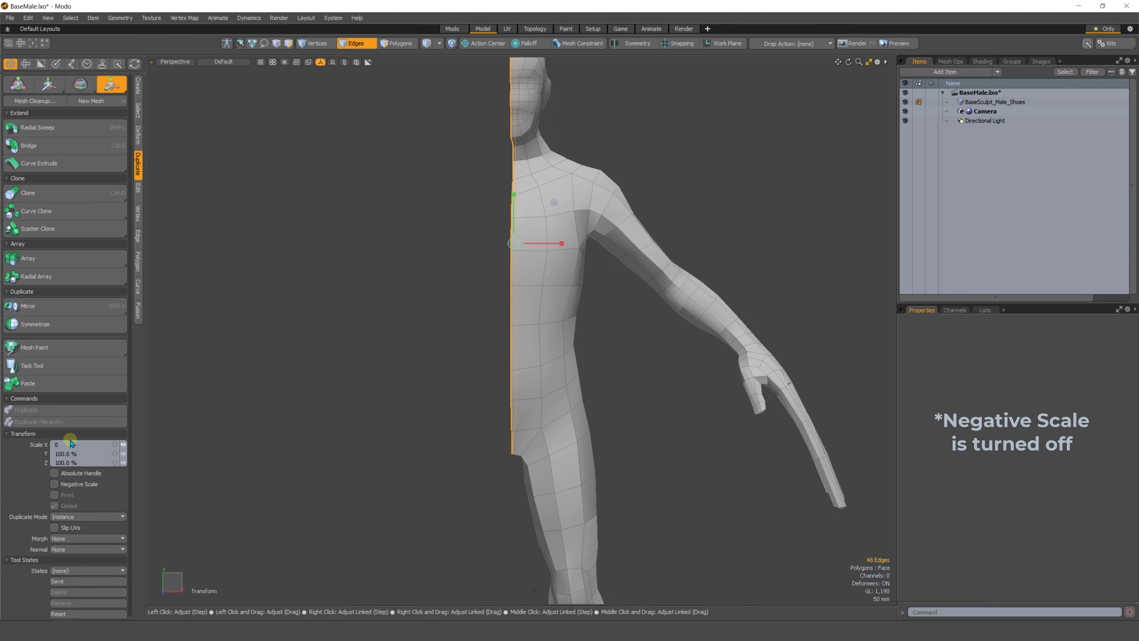
key(Return)
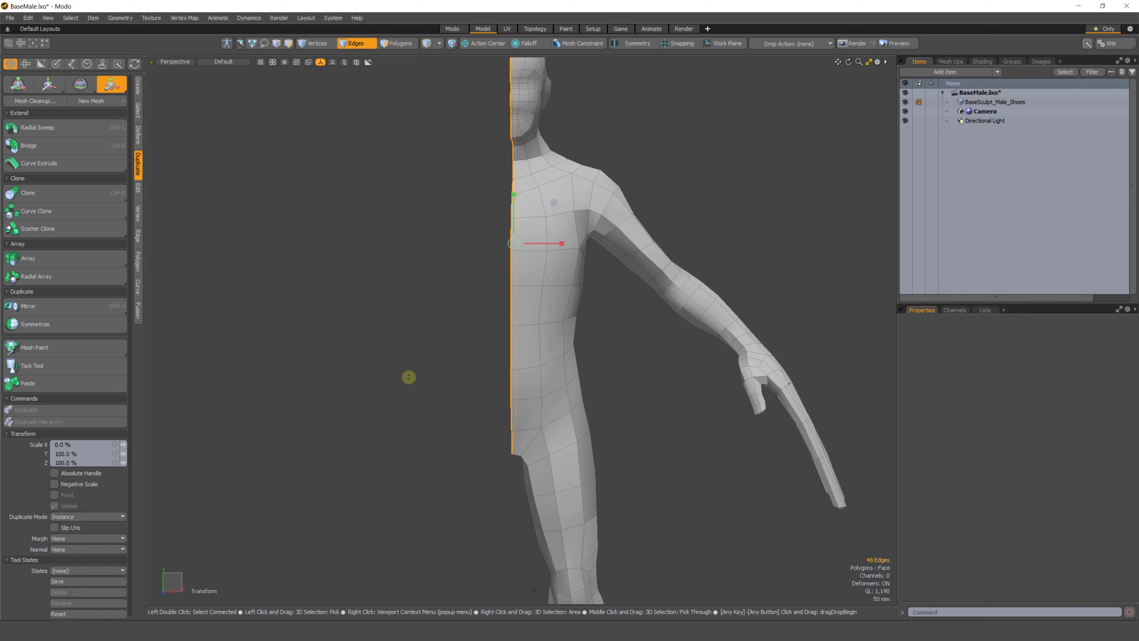
Center the middle edge loop on X.
key(space)
alt+drag(489, 277, 312, 243)
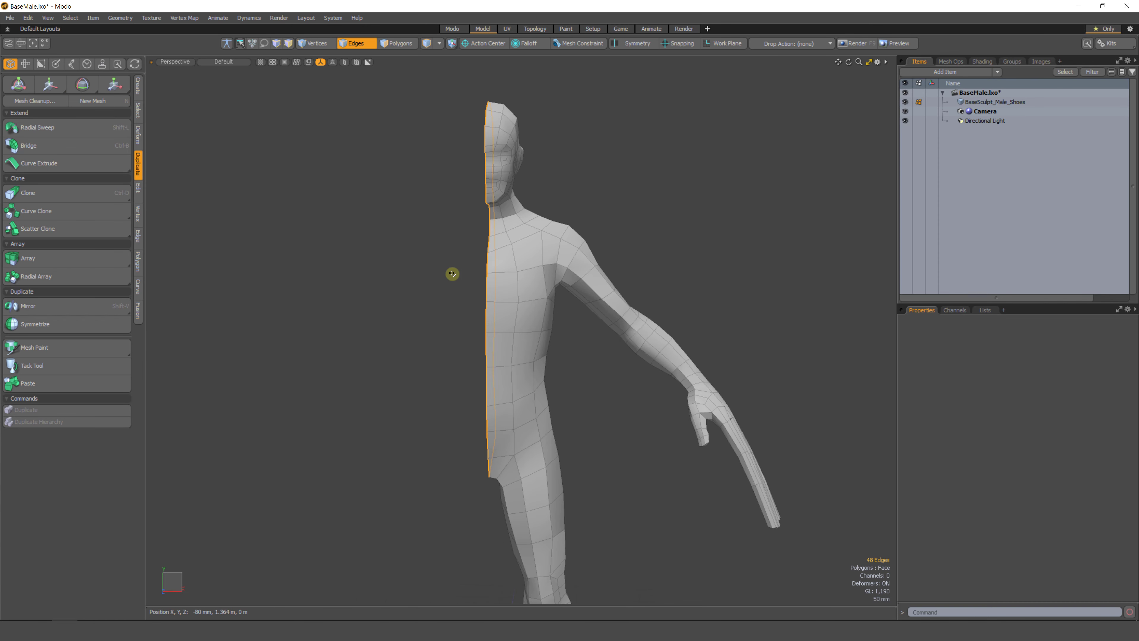
click(138, 187)
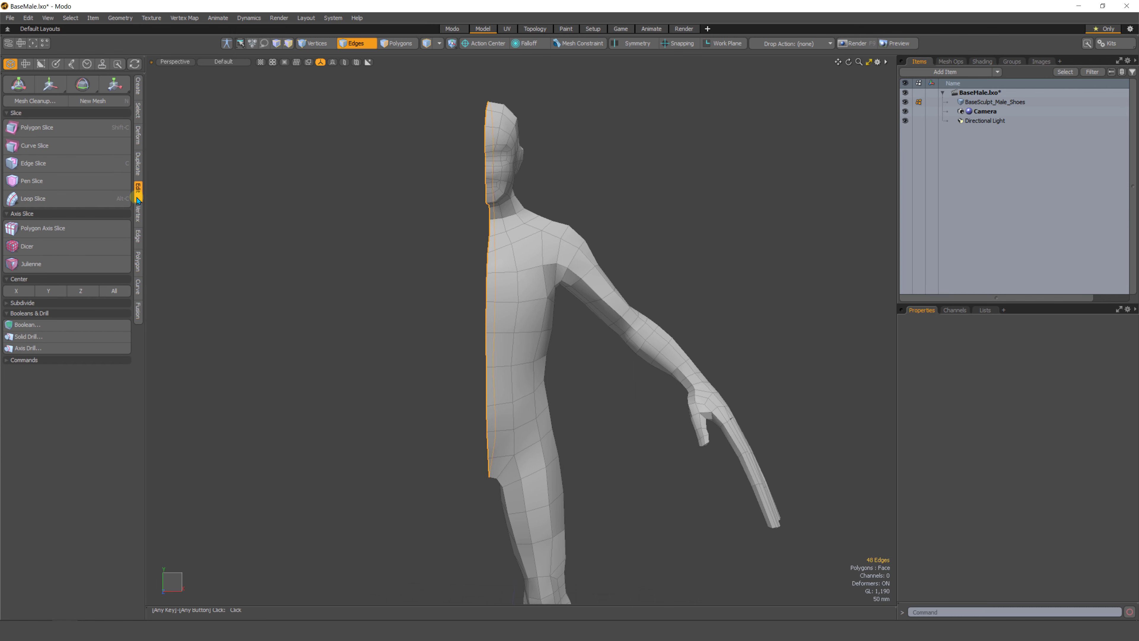
click(16, 292)
click(398, 316)
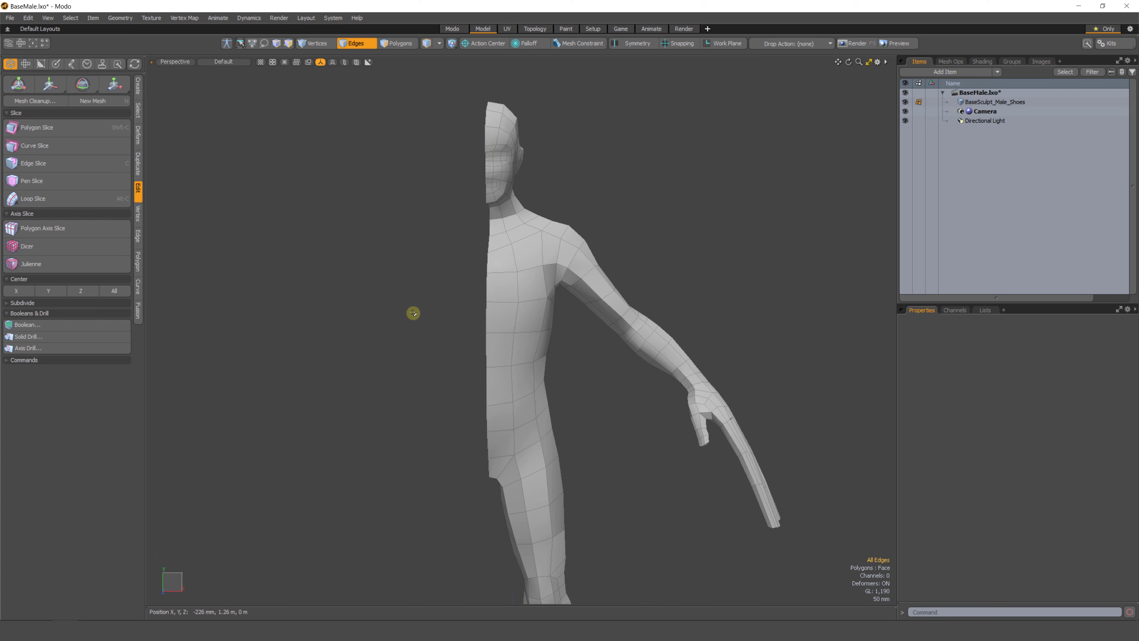
alt+drag(412, 315, 479, 192)
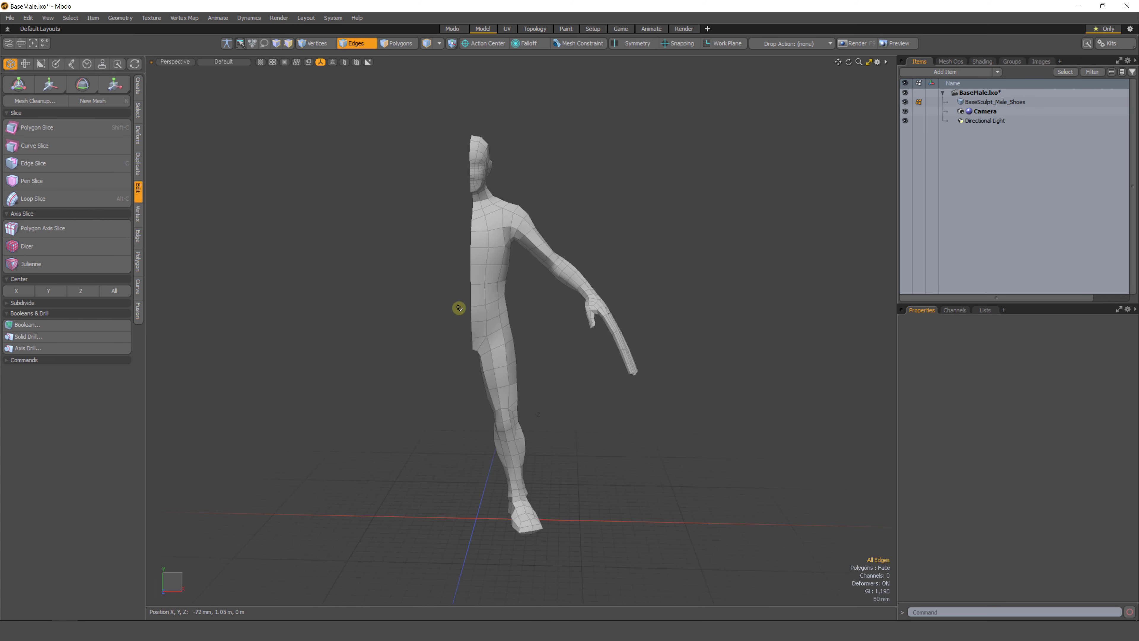
key(3)
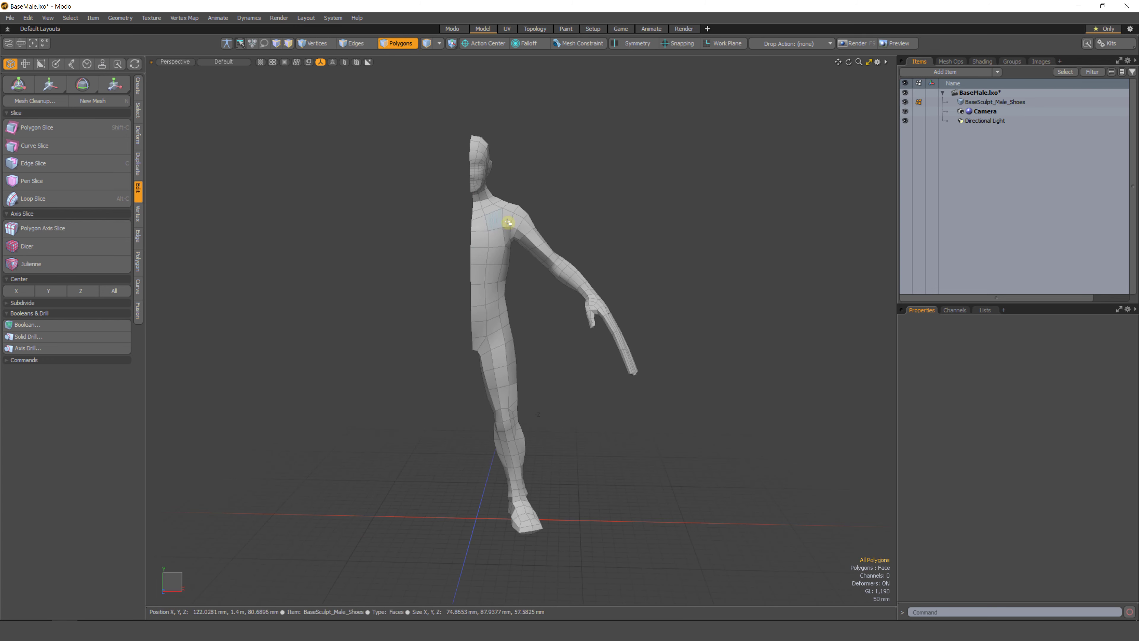
mouse_move(591, 244)
right_down()
mouse_move(362, 91)
mouse_move(778, 339)
mouse_move(763, 318)
right_up()
click(614, 242)
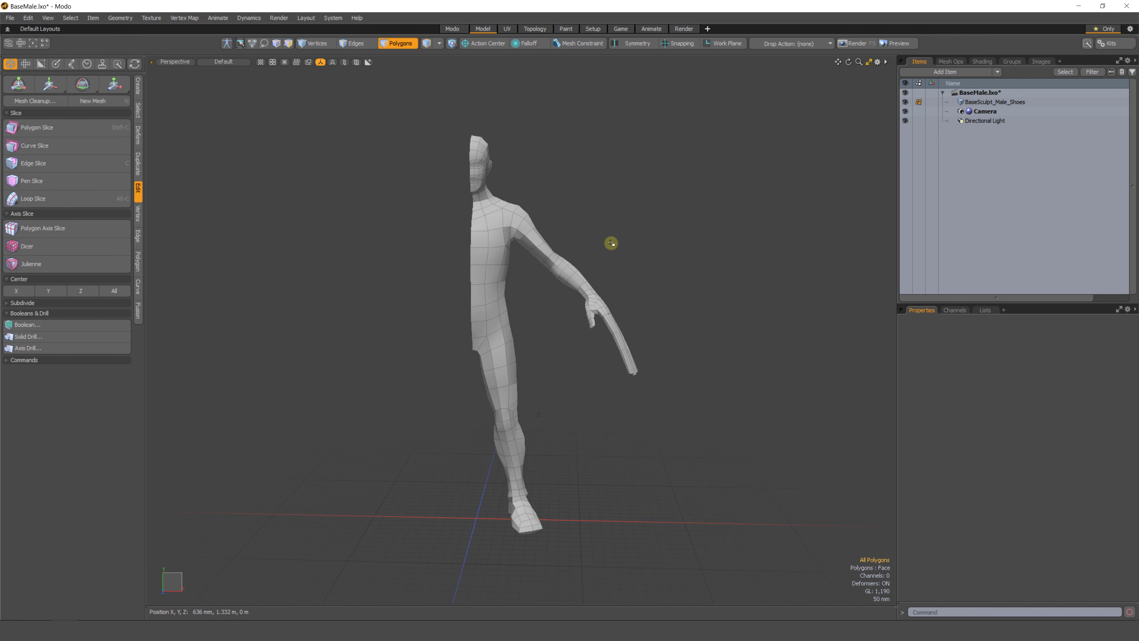
mouse_move(611, 195)
right_down()
mouse_move(687, 560)
mouse_move(764, 363)
right_up()
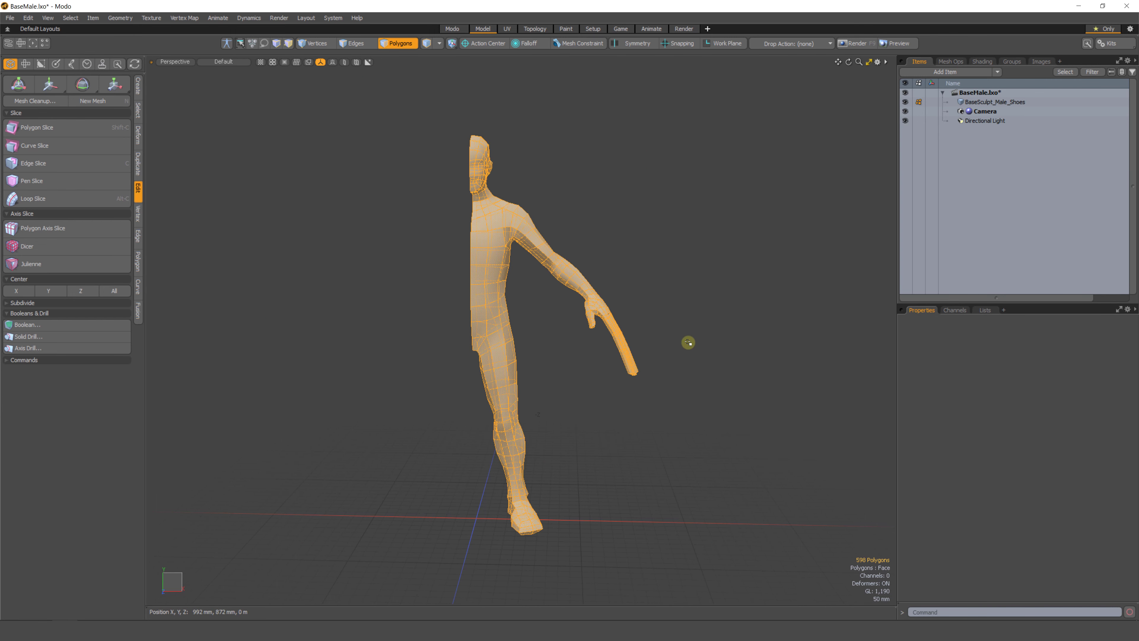
click(694, 333)
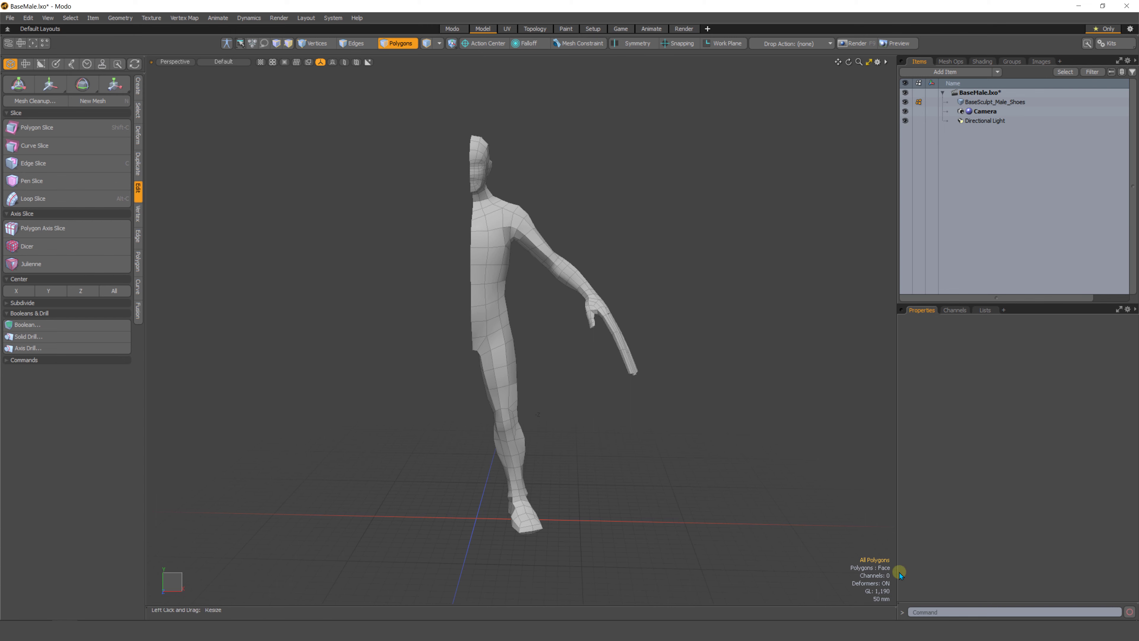
mouse_move(880, 546)
right_down()
mouse_move(902, 559)
mouse_move(872, 548)
right_up()
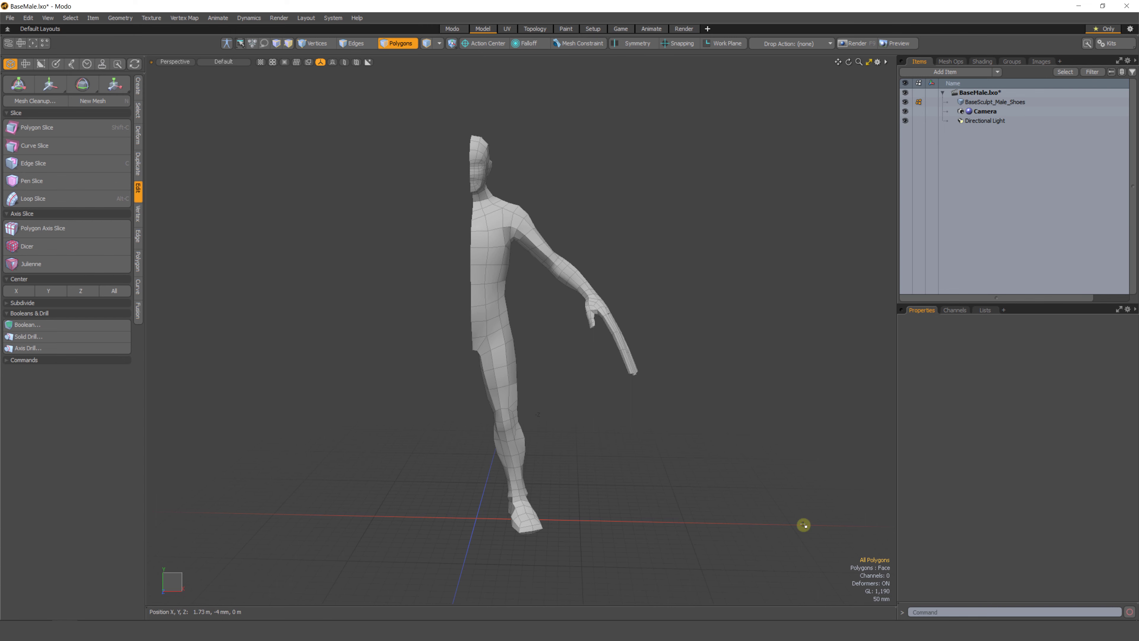
Mirror the half body across the X axis with the Mirror tool to complete the symmetric mesh.
click(138, 165)
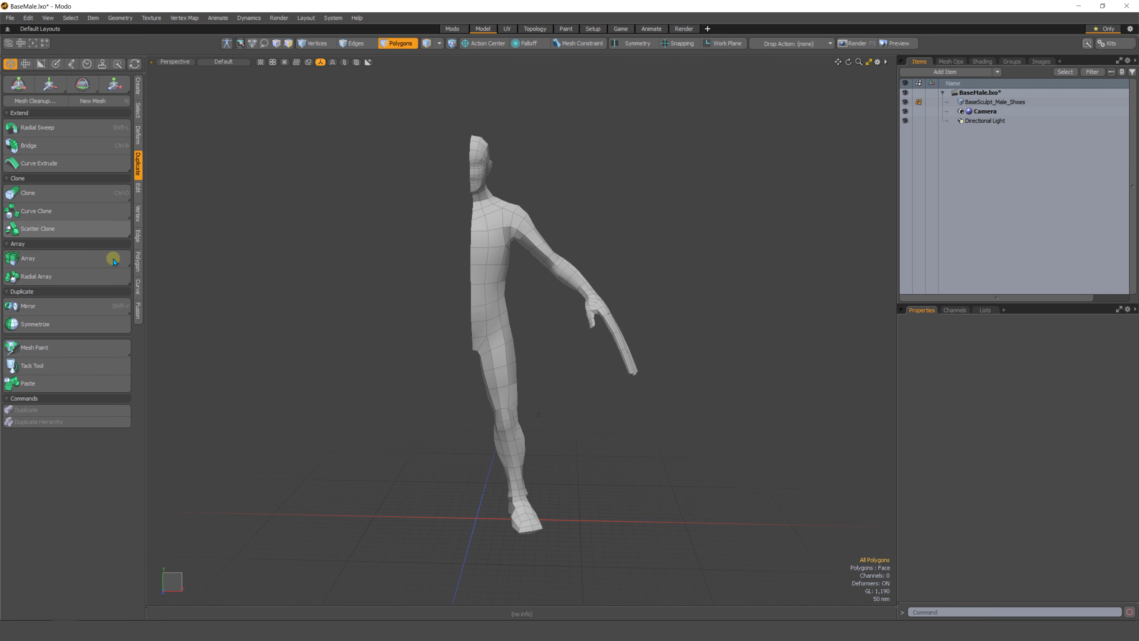
click(39, 306)
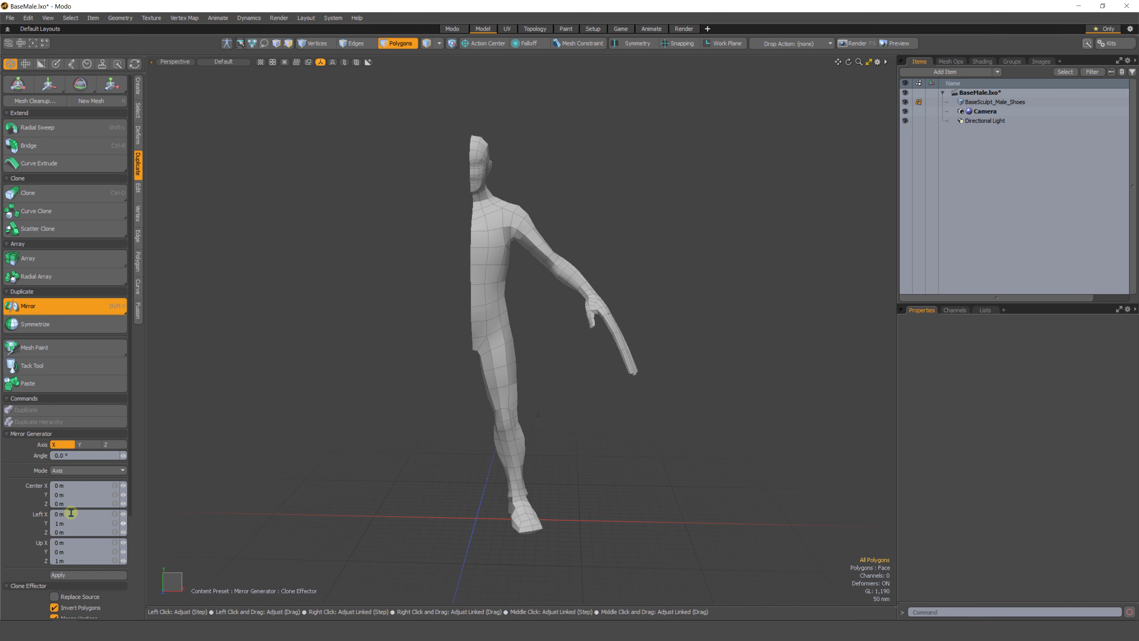
click(59, 575)
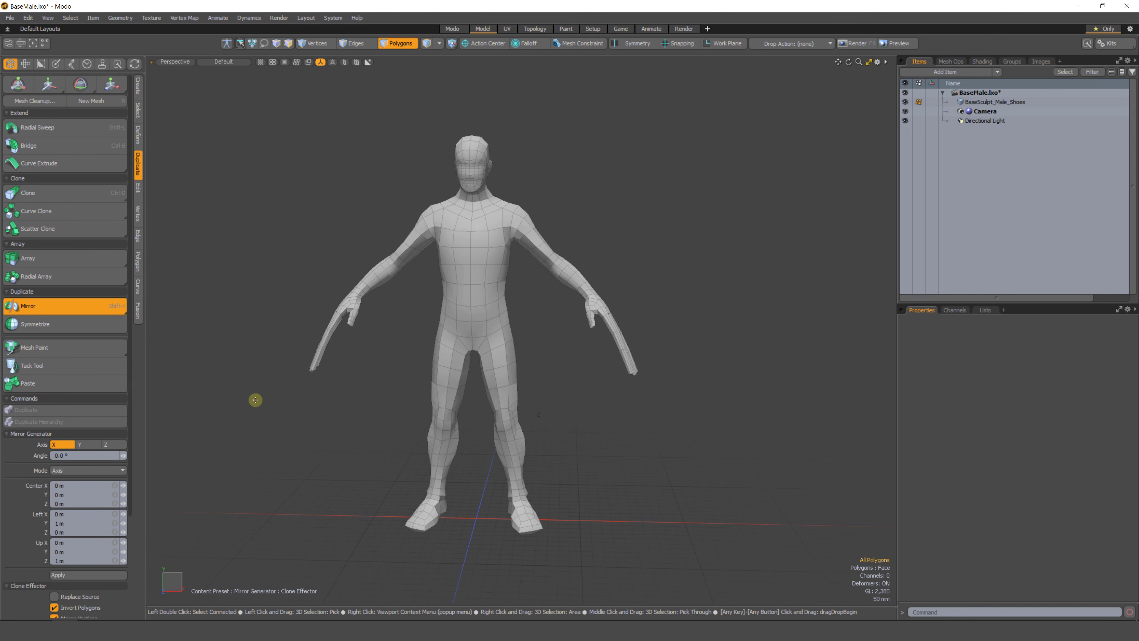
Drop the Mirror tool and turn on X-axis symmetry for further edits.
key(space)
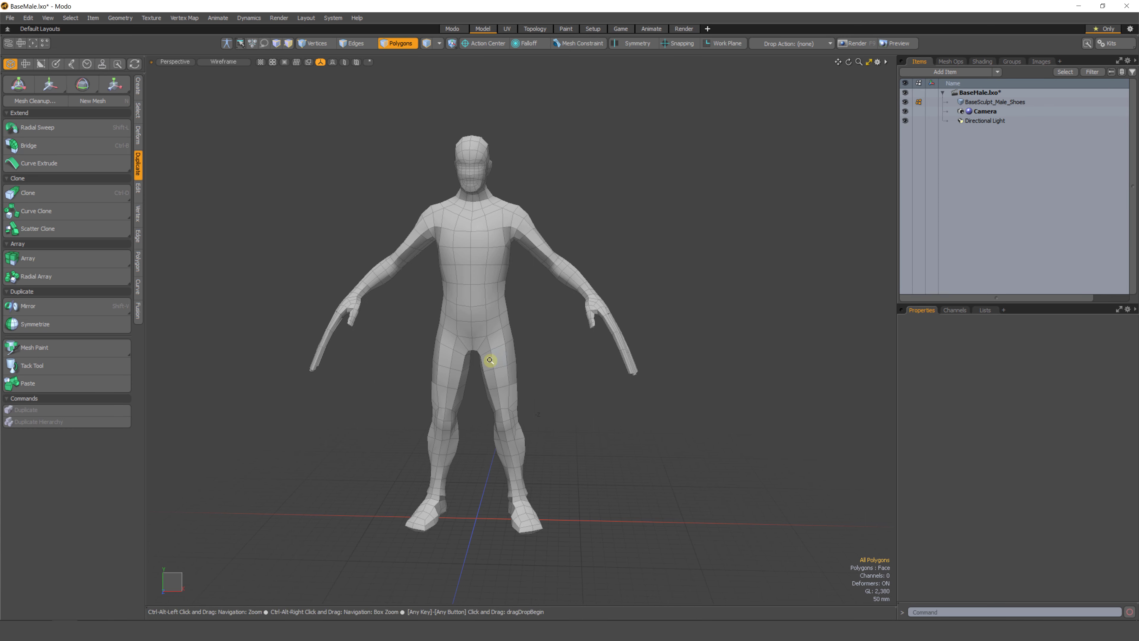
scroll(491, 359, up, 2)
alt+drag(490, 358, 501, 427)
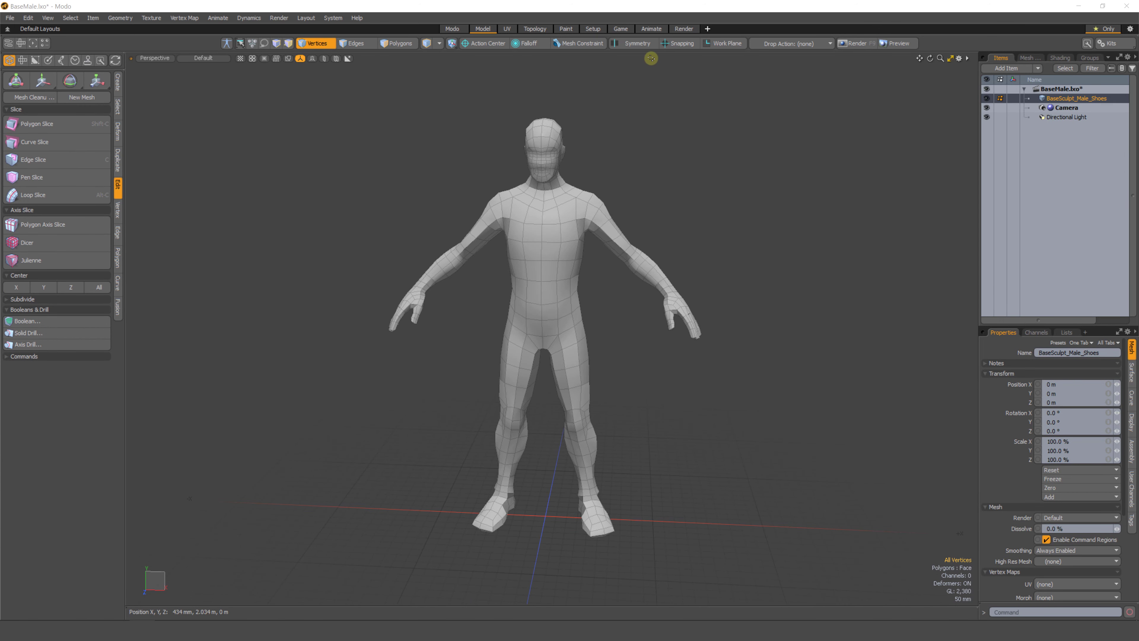
alt+click(646, 45)
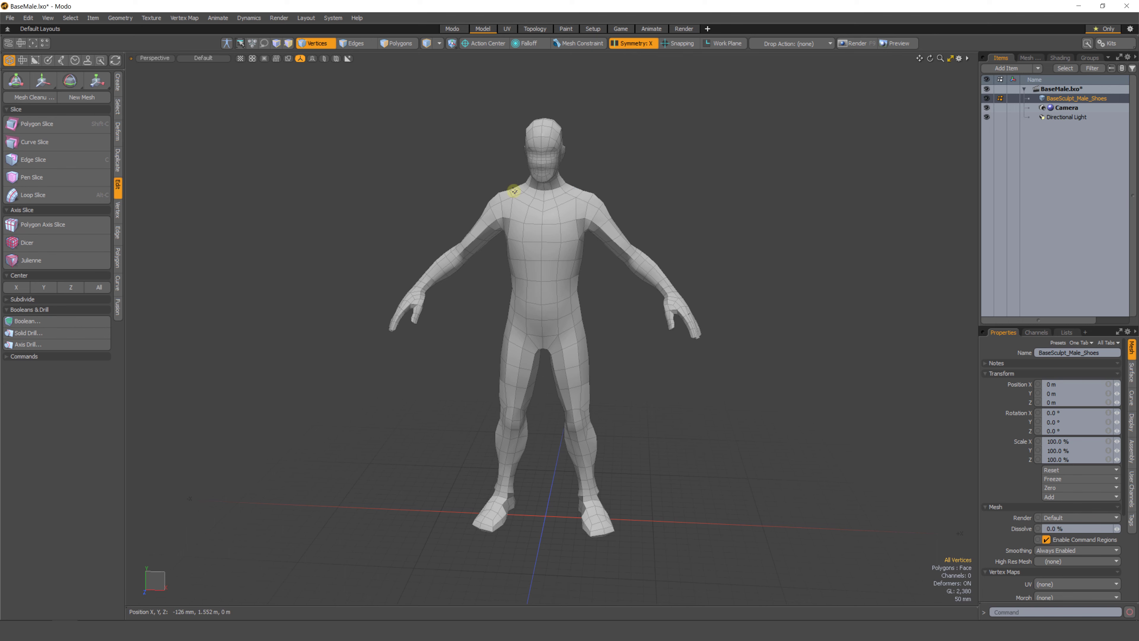
key(3)
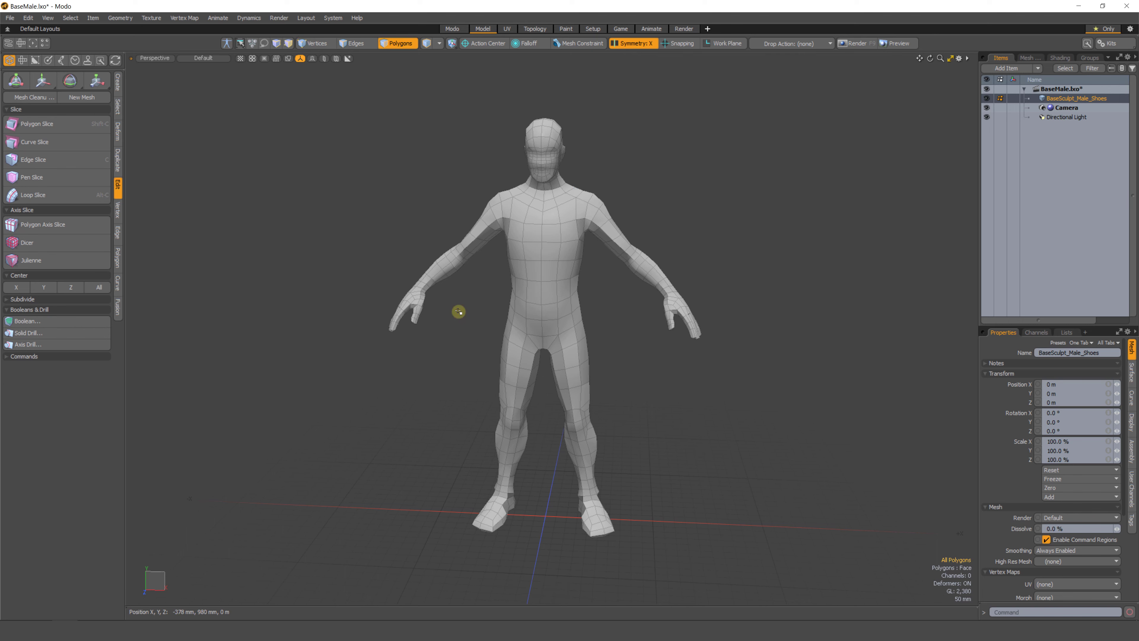
key(1)
mouse_move(459, 311)
right_down()
mouse_move(381, 280)
mouse_move(453, 314)
right_up()
mouse_move(716, 267)
ctrl+right_down()
mouse_move(623, 331)
mouse_move(637, 332)
ctrl+right_up()
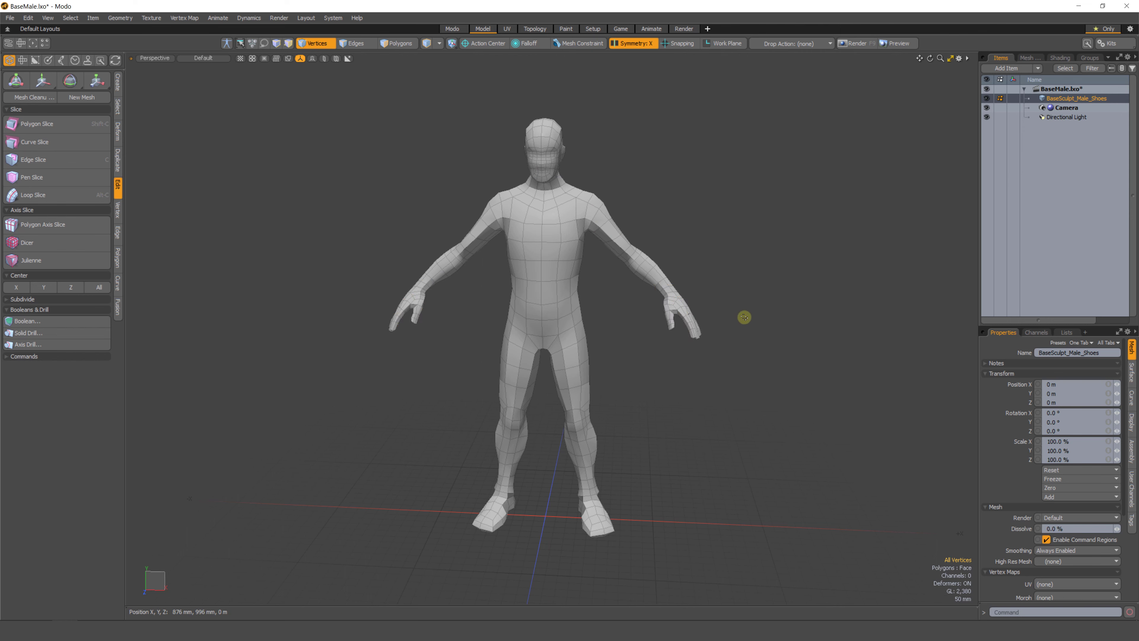